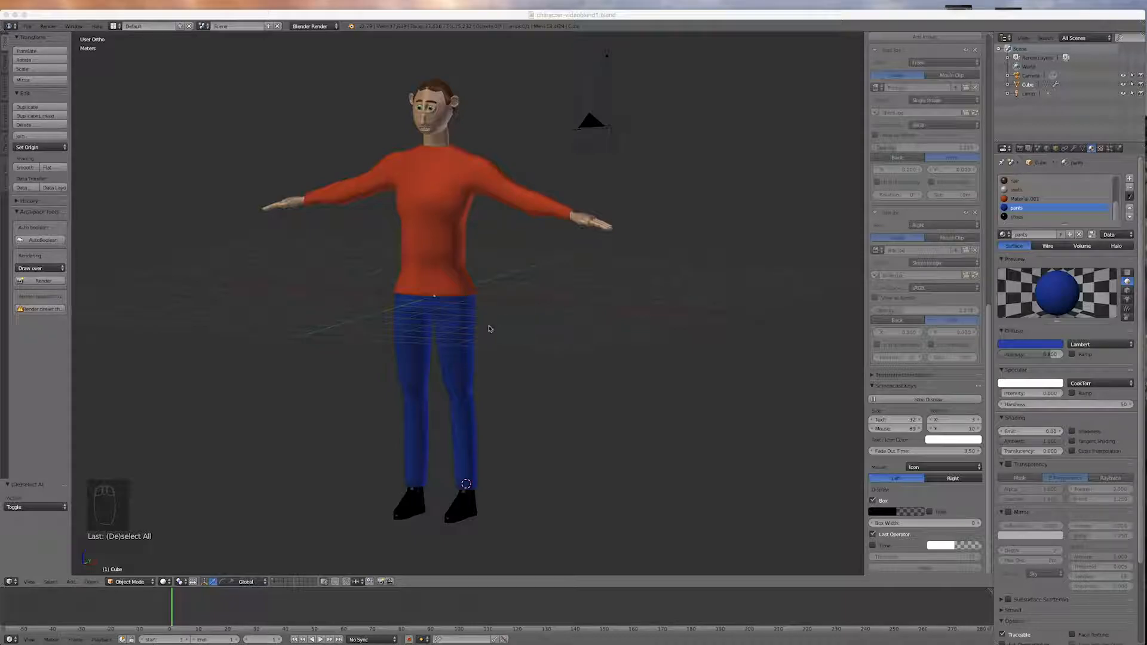
Step: Examine the whole character model and then its face up close
scroll(489, 364, up, 2)
scroll(568, 254, down, 3)
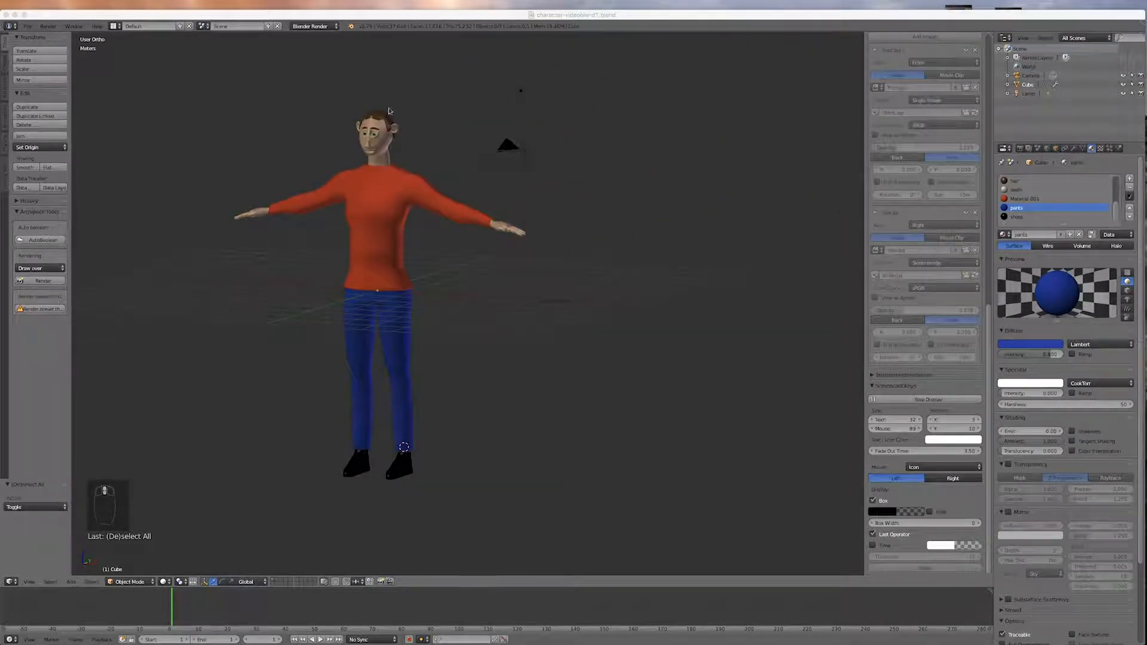
scroll(405, 131, up, 4)
scroll(438, 69, down, 3)
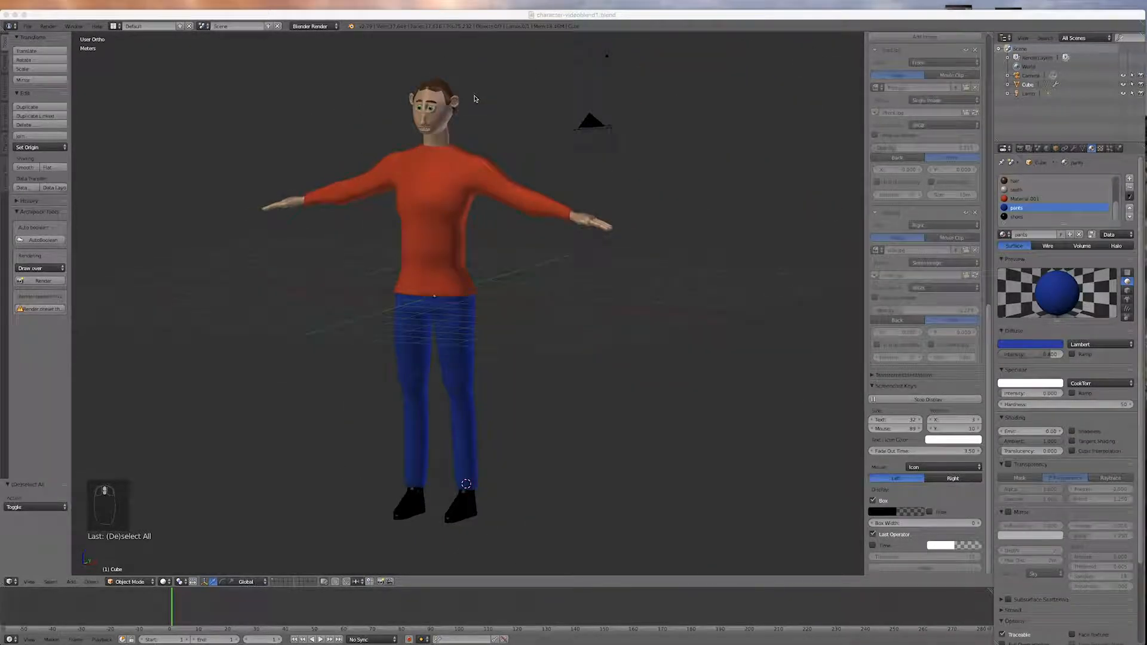
scroll(439, 54, up, 4)
scroll(458, 110, down, 5)
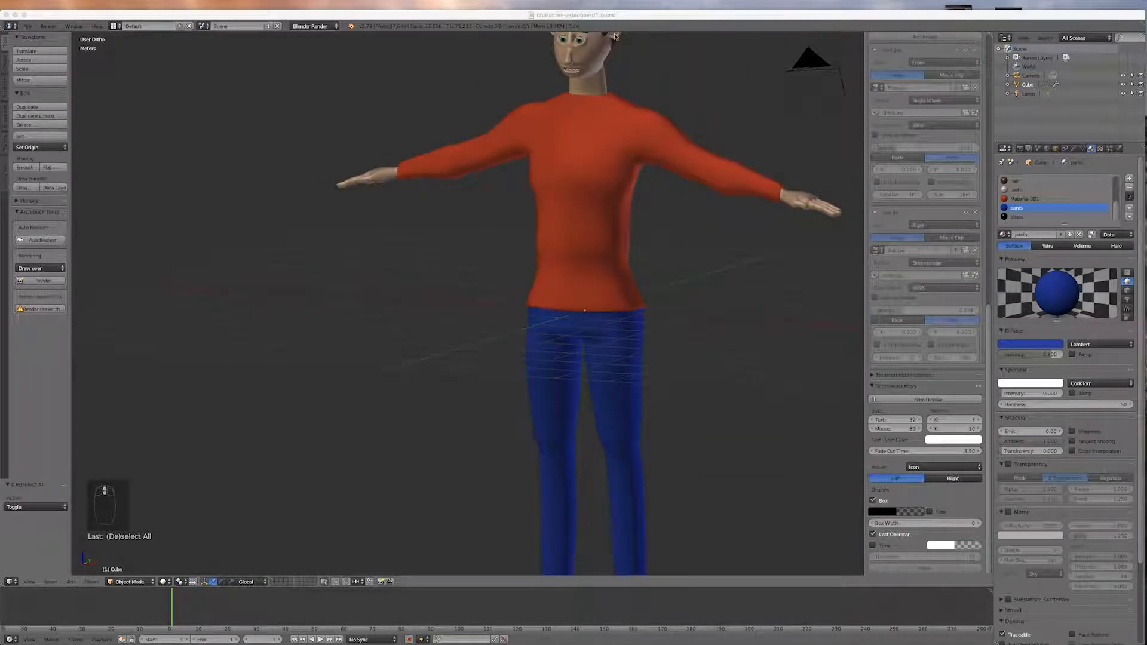
click(446, 112)
scroll(353, 120, up, 6)
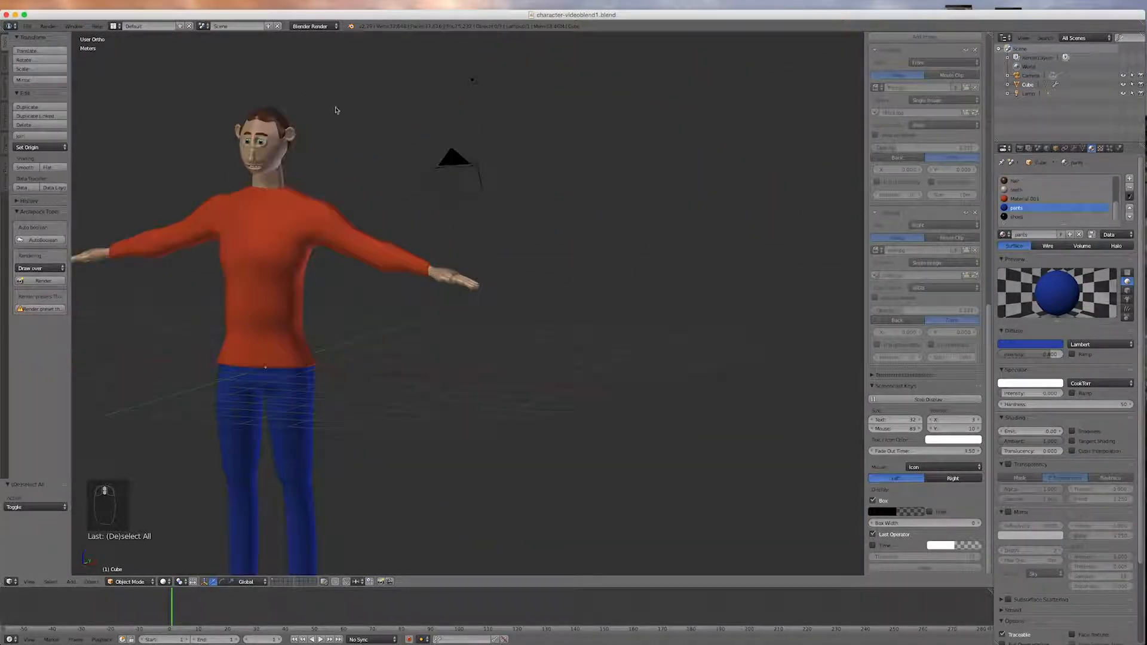
scroll(335, 192, up, 8)
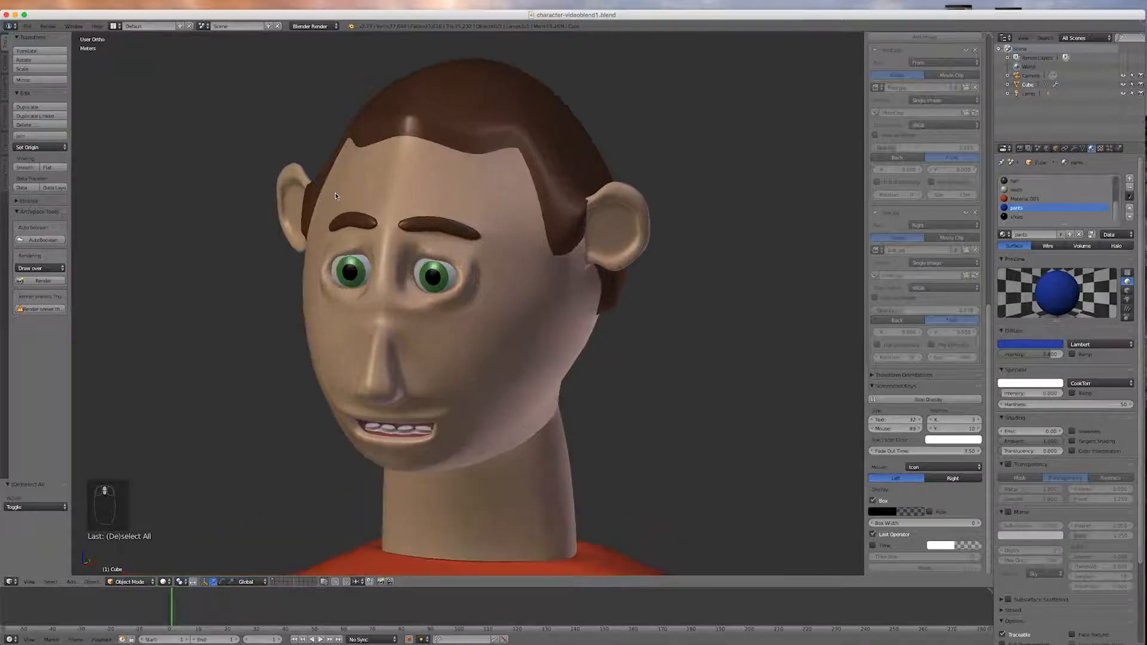
Step: Put the character mesh into Edit Mode and bring the mouth up close in front orthographic view
right_click(579, 276)
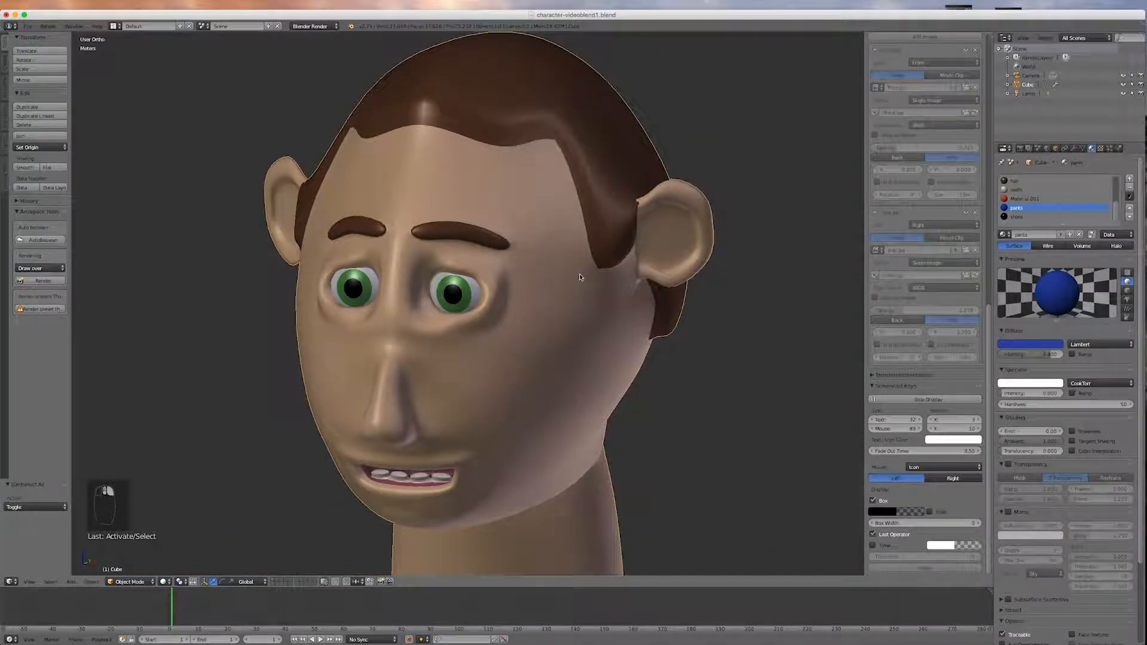
key(Tab)
scroll(382, 503, up, 8)
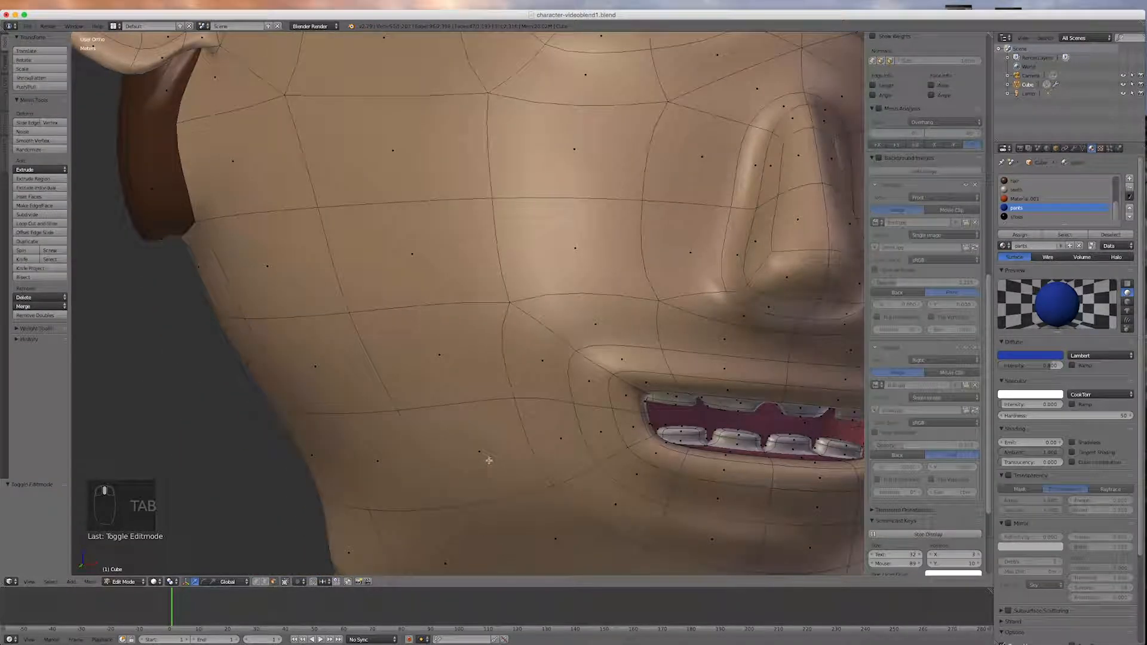
key(KP_1)
scroll(512, 394, down, 5)
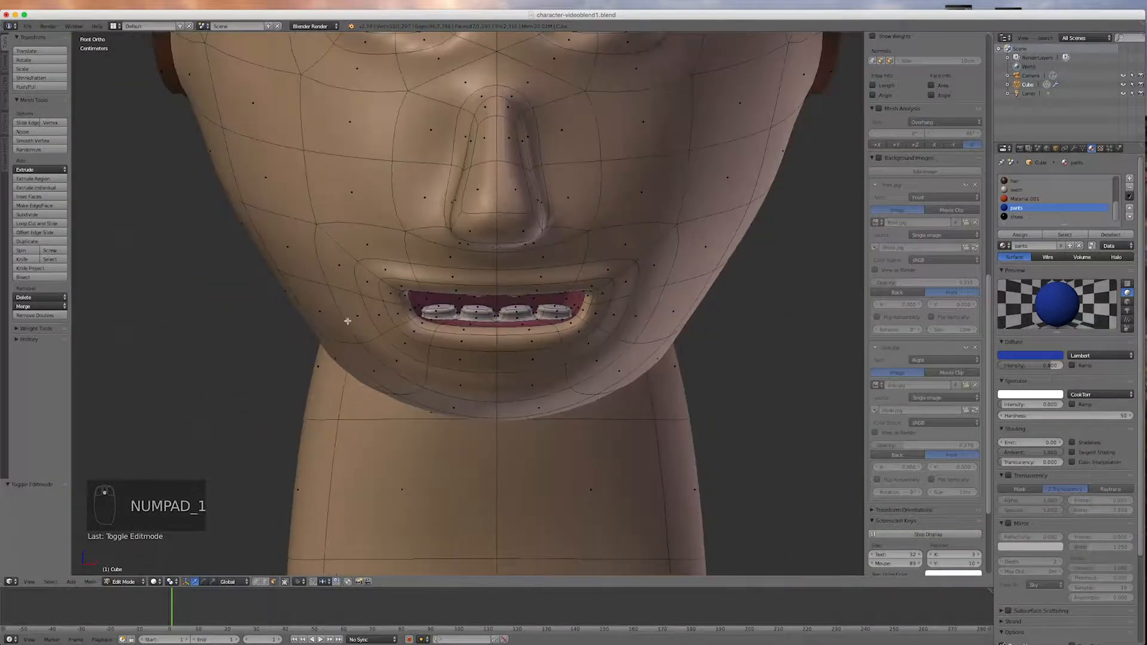
scroll(531, 350, up, 7)
Step: Select the lower-lip faces from the centre out to the mouth corners and raise them along Z over the lower teeth
right_click(558, 328)
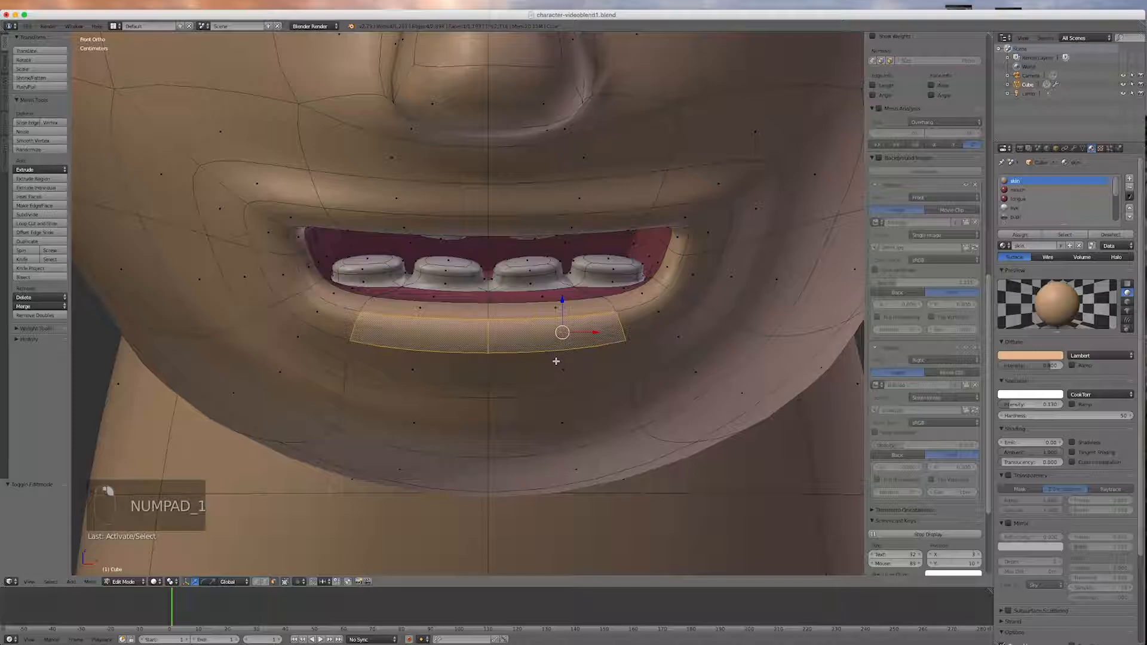
shift+right_click(548, 379)
shift+right_click(551, 308)
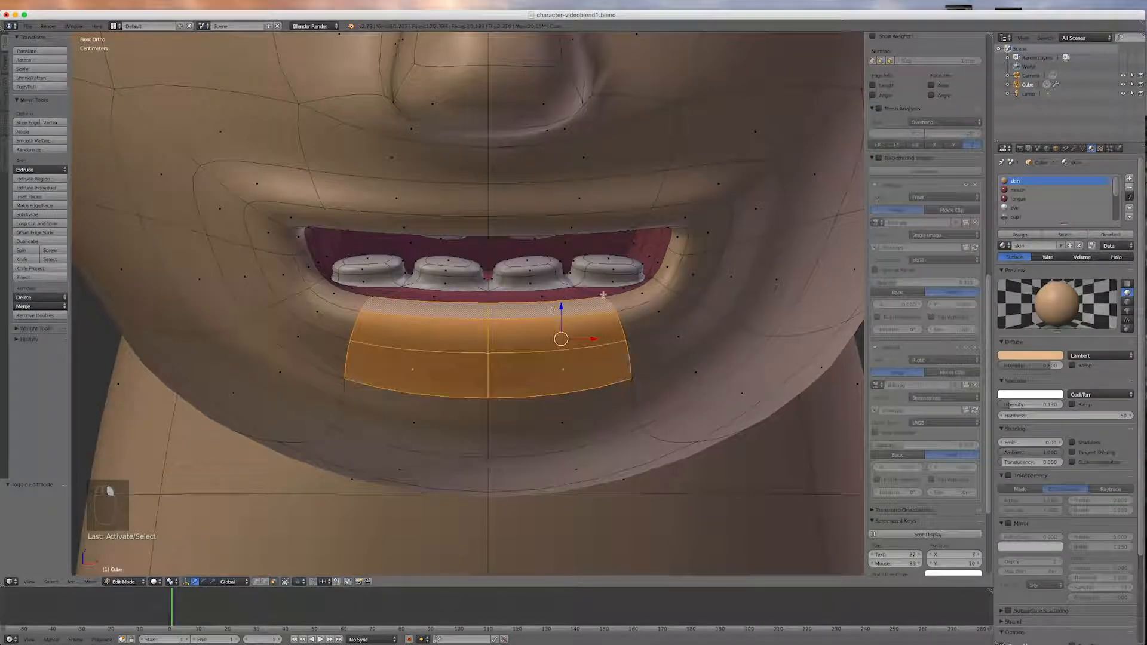
shift+right_click(635, 302)
shift+right_click(640, 319)
shift+right_click(640, 321)
key(g)
key(z)
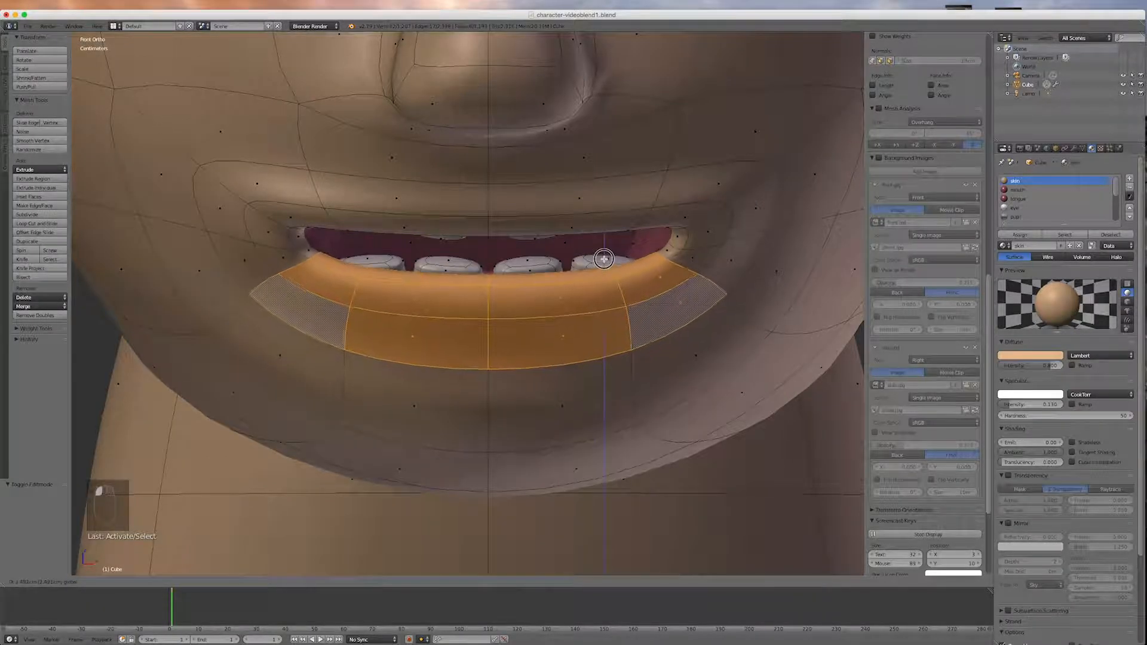
click(605, 250)
Step: Select the upper-lip faces out to the mouth corners and lower them along Z to meet the lower lip
middle_drag(606, 251, 547, 216)
right_click(538, 227)
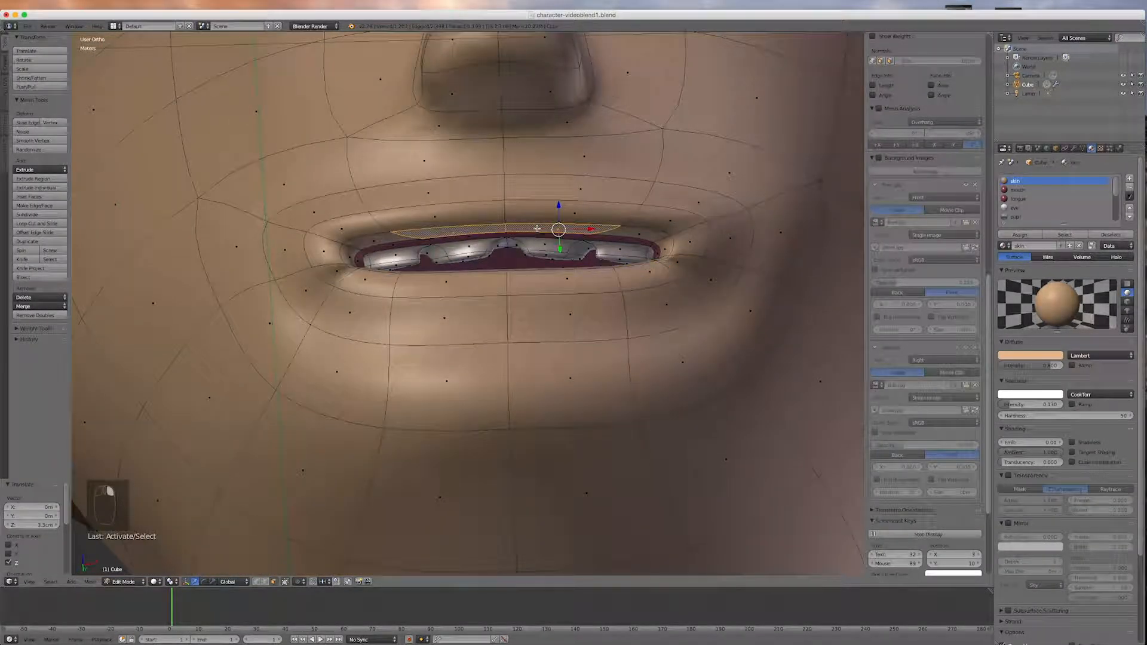
shift+right_click(626, 225)
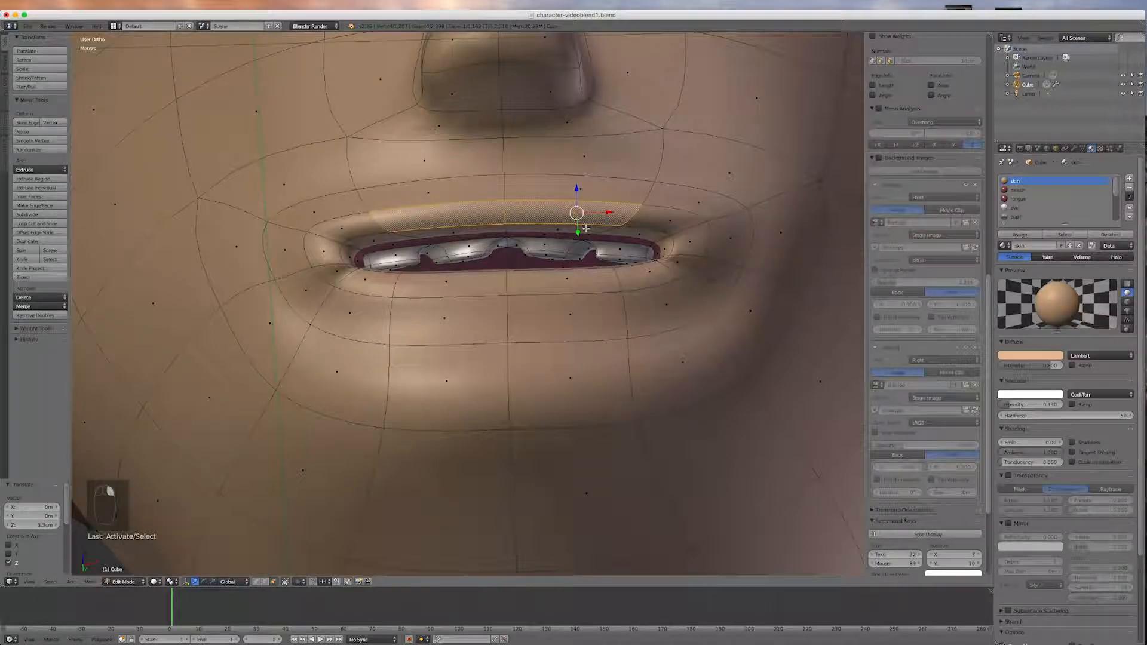
shift+right_click(561, 230)
shift+right_click(635, 234)
shift+right_click(644, 216)
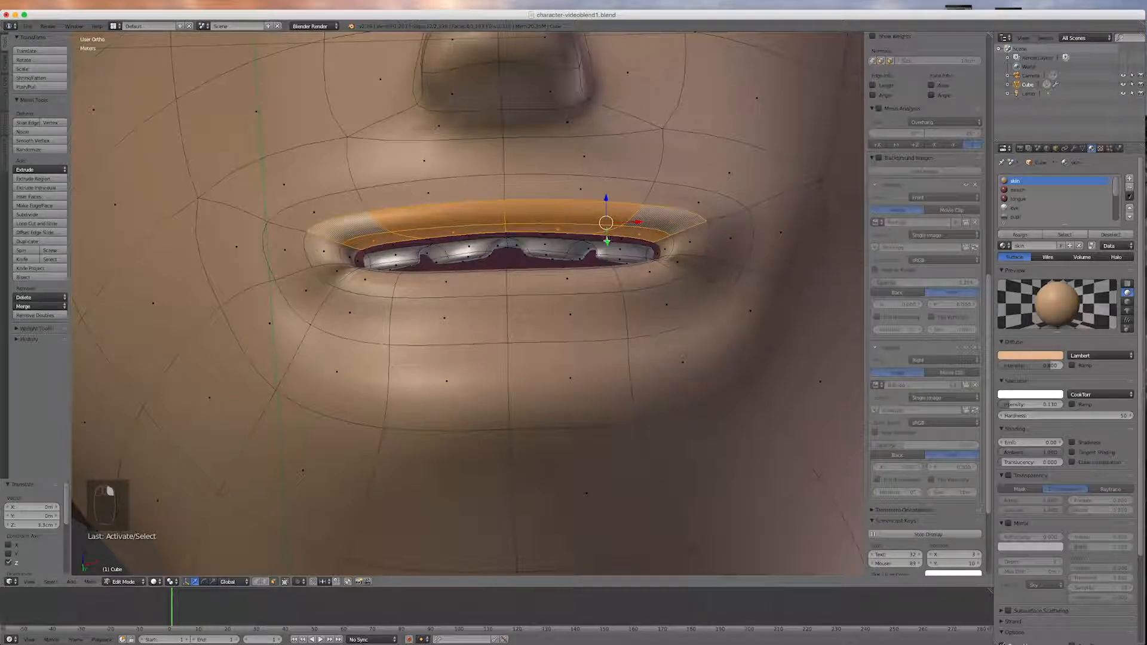
middle_drag(647, 320, 624, 226)
drag(605, 191, 624, 225)
key(KP_3)
key(KP_1)
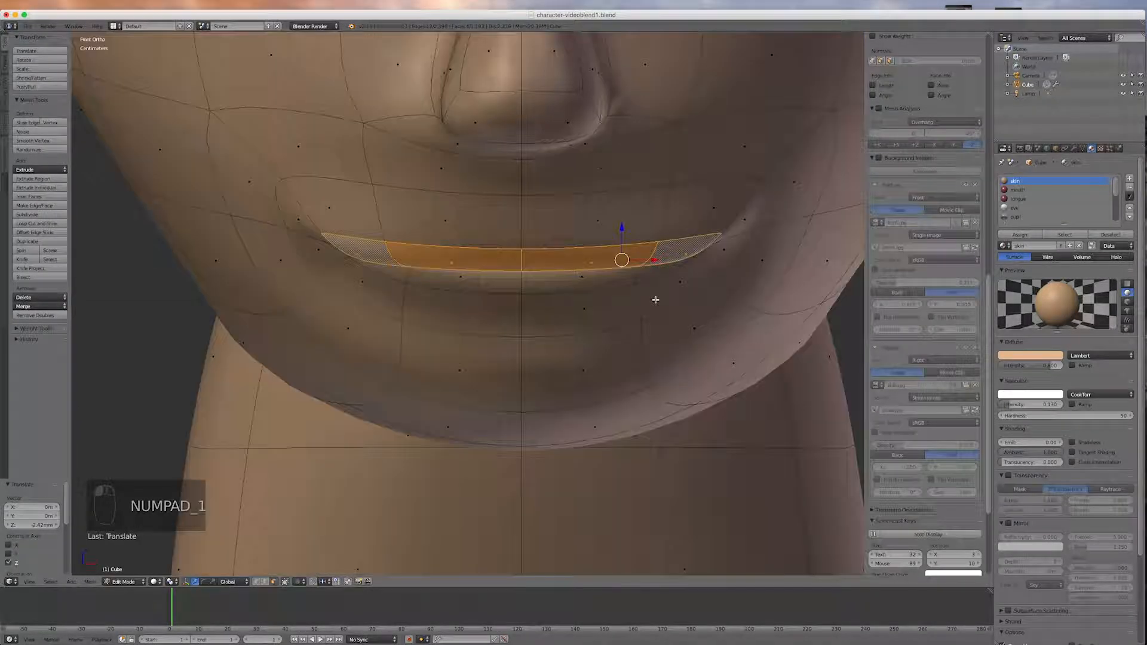
Step: Select the lip face beside the centre line and shift it slightly along Y
middle_drag(655, 373, 583, 363)
right_click(592, 296)
middle_drag(592, 295, 683, 325)
key(g)
key(y)
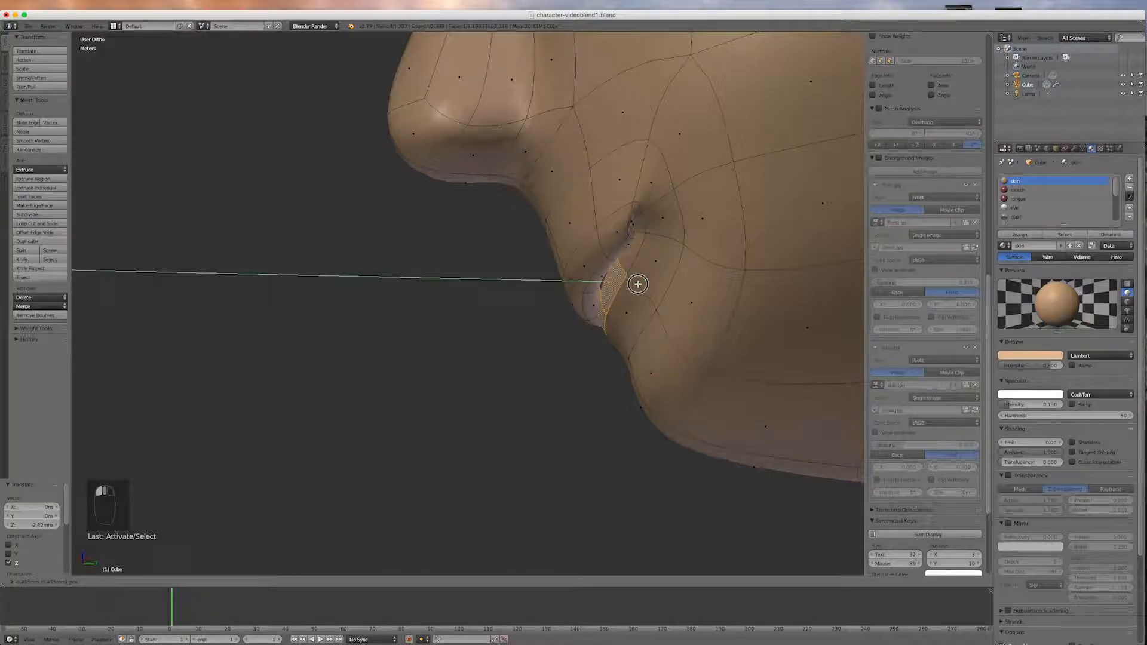
click(633, 285)
Step: Raise the upper-lip face next to the mouth corner along Z and check the mouth in Object Mode
middle_drag(653, 328, 680, 332)
right_click(669, 241)
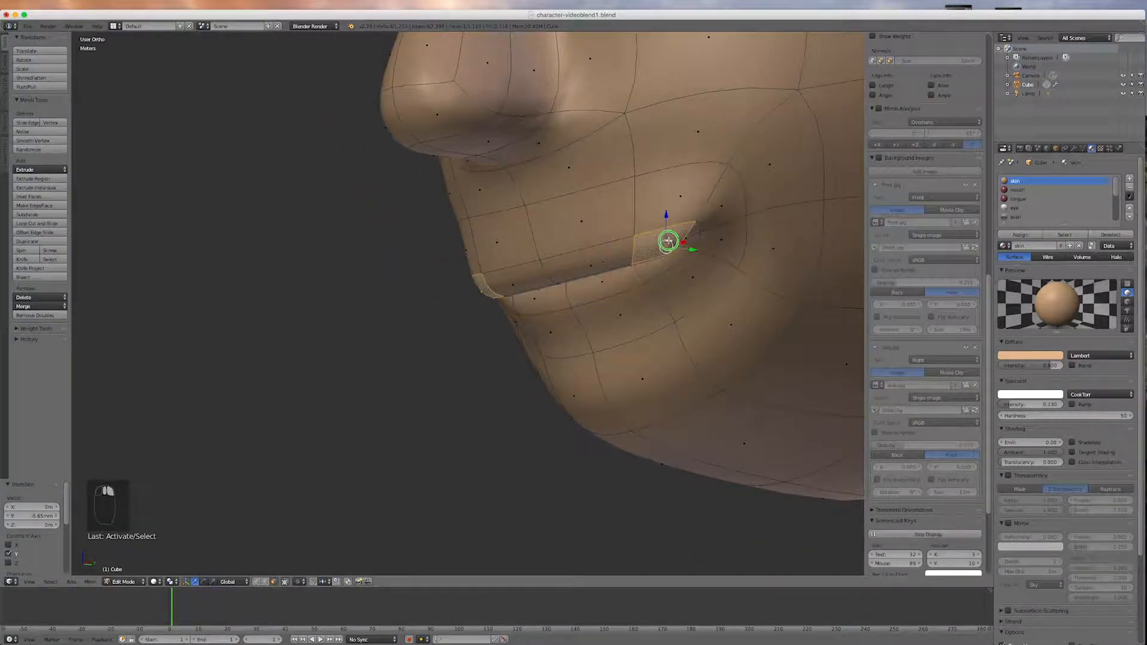
key(g)
key(z)
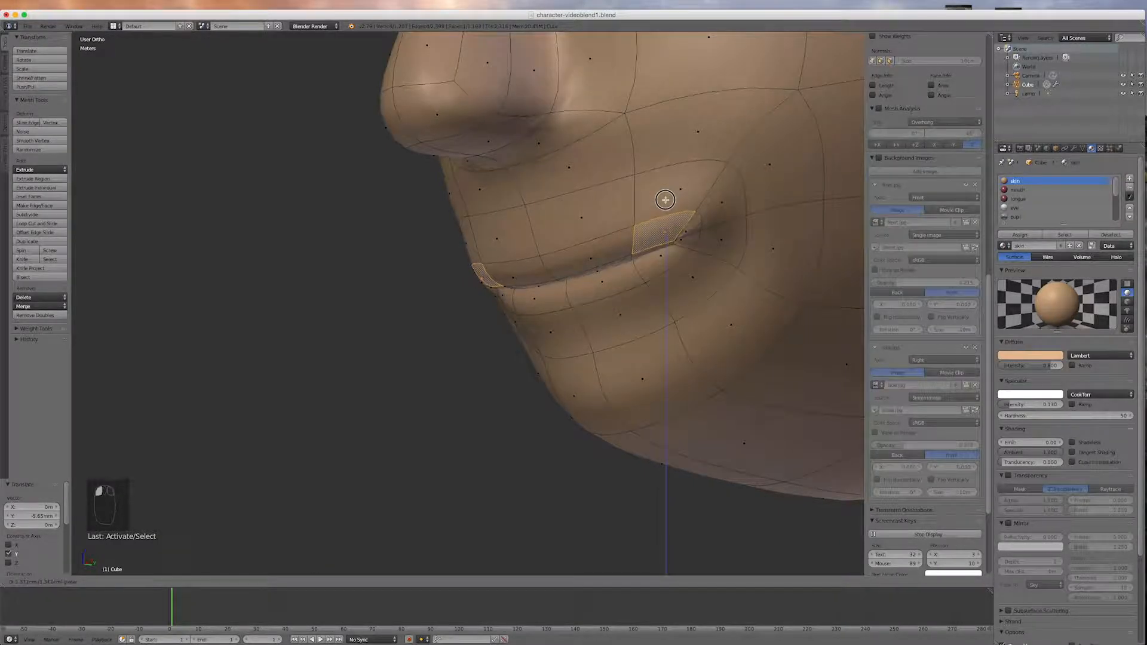
click(666, 202)
scroll(739, 297, up, 2)
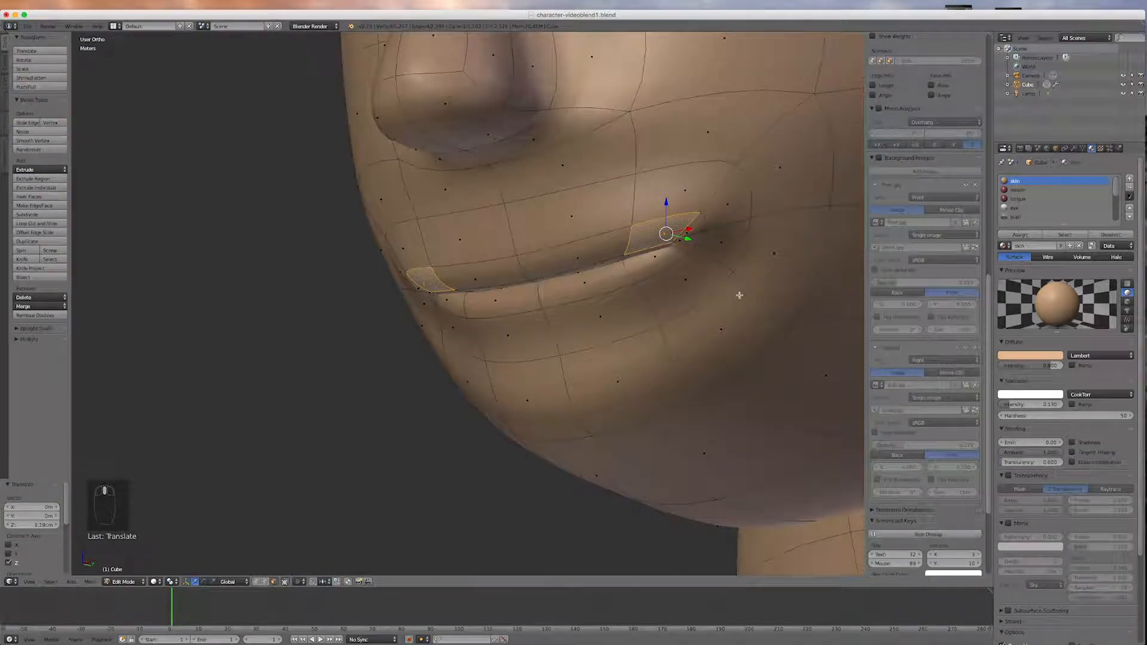
key(Tab)
scroll(739, 297, down, 6)
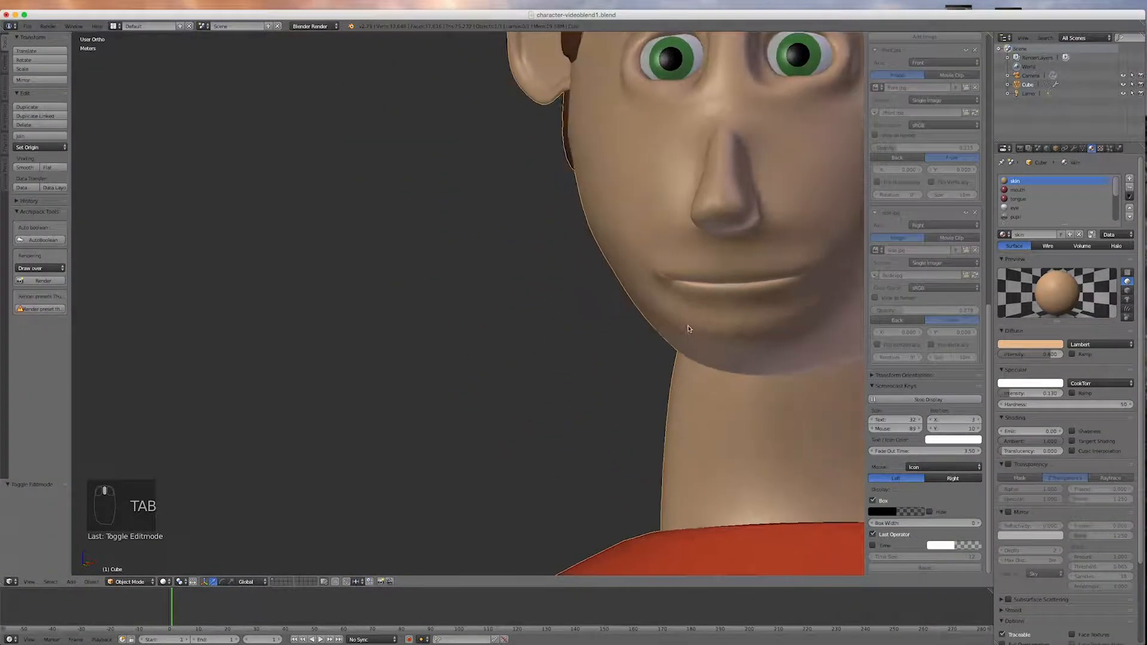
Step: Return to Edit Mode and nudge the selected upper-lip face beside the mouth corner slightly
key(Tab)
scroll(798, 242, up, 2)
scroll(754, 301, down, 3)
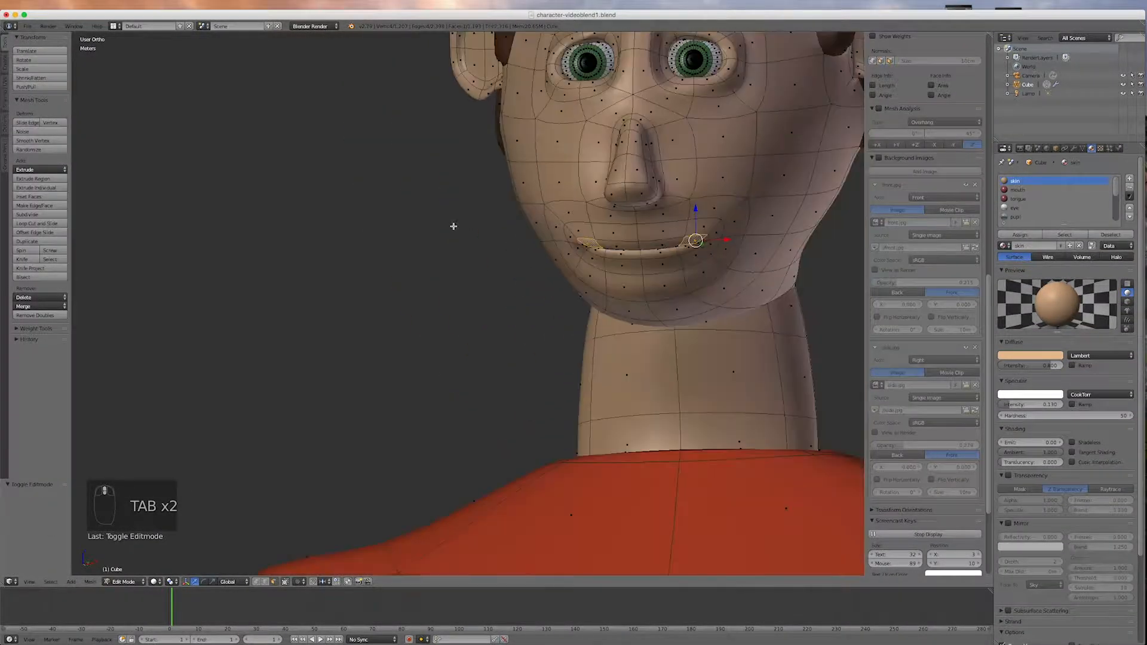
scroll(725, 222, up, 8)
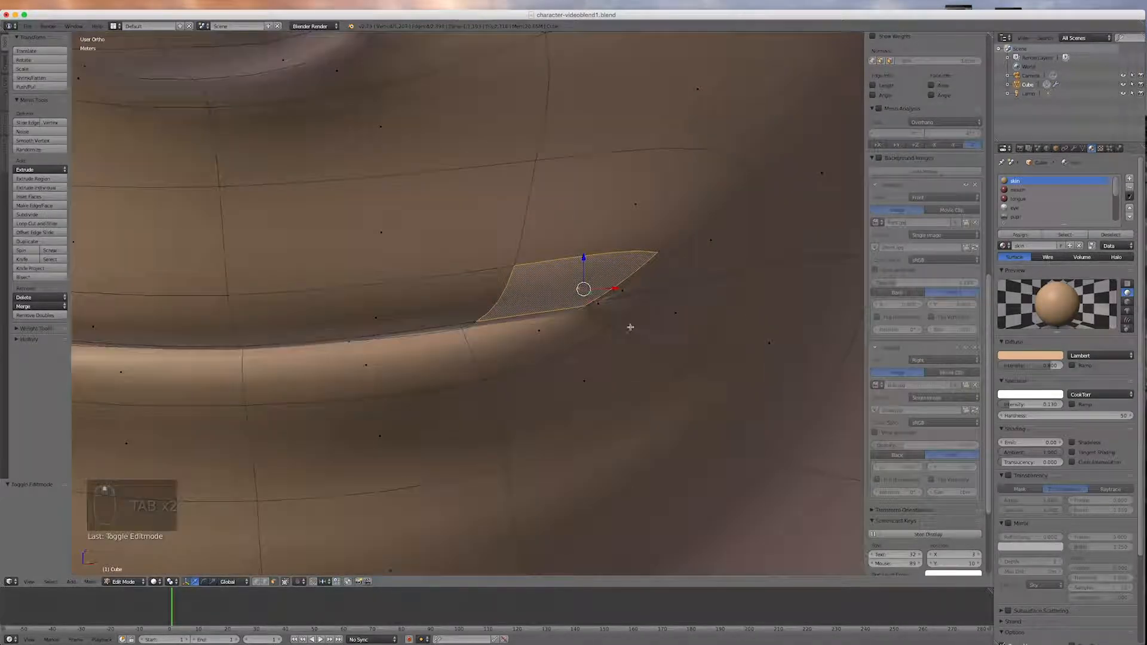
middle_drag(707, 305, 645, 302)
drag(613, 283, 608, 288)
Step: Select the small face in the mouth corner and move it along Y
middle_drag(627, 302, 655, 300)
right_click(631, 297)
drag(623, 285, 684, 366)
middle_drag(684, 366, 763, 349)
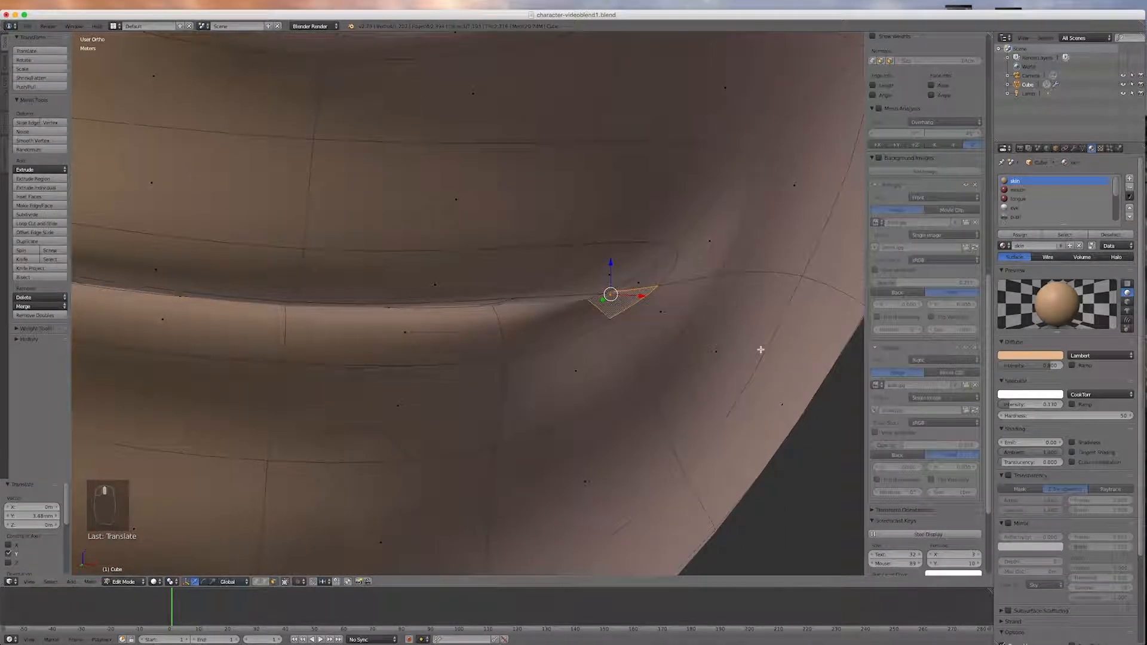
Step: Check the closed mouth from the front and at an angle, with and without the mesh wires
key(KP_1)
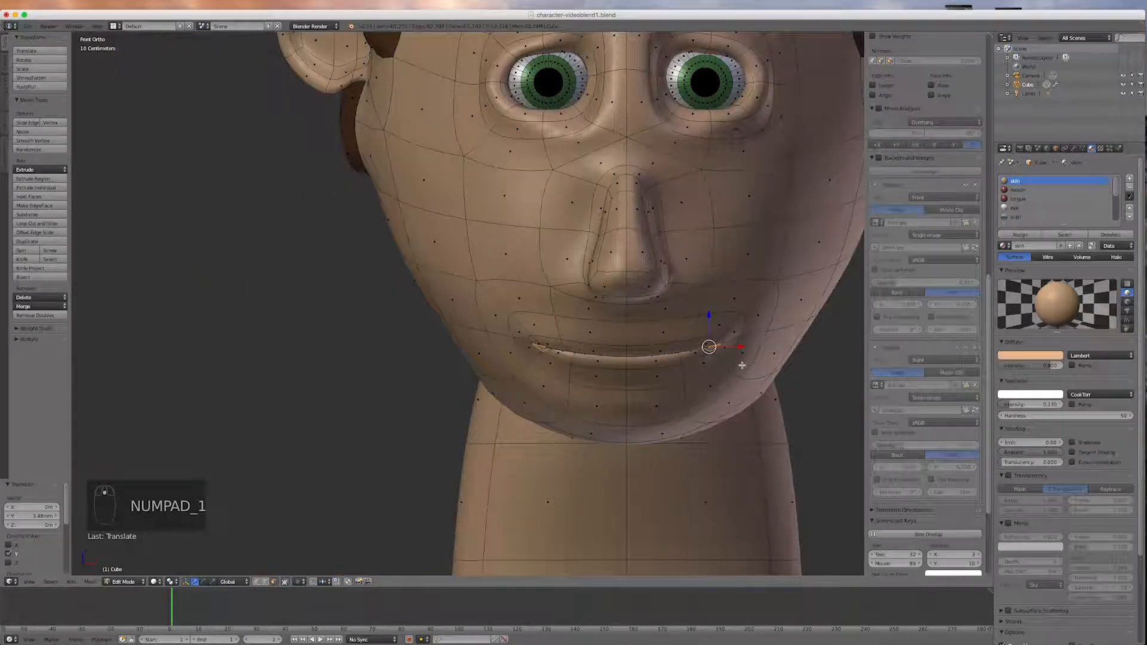
key(Tab)
mouse_move(745, 371)
middle_down()
mouse_move(697, 372)
mouse_move(734, 377)
middle_up()
key(Tab)
scroll(699, 333, up, 2)
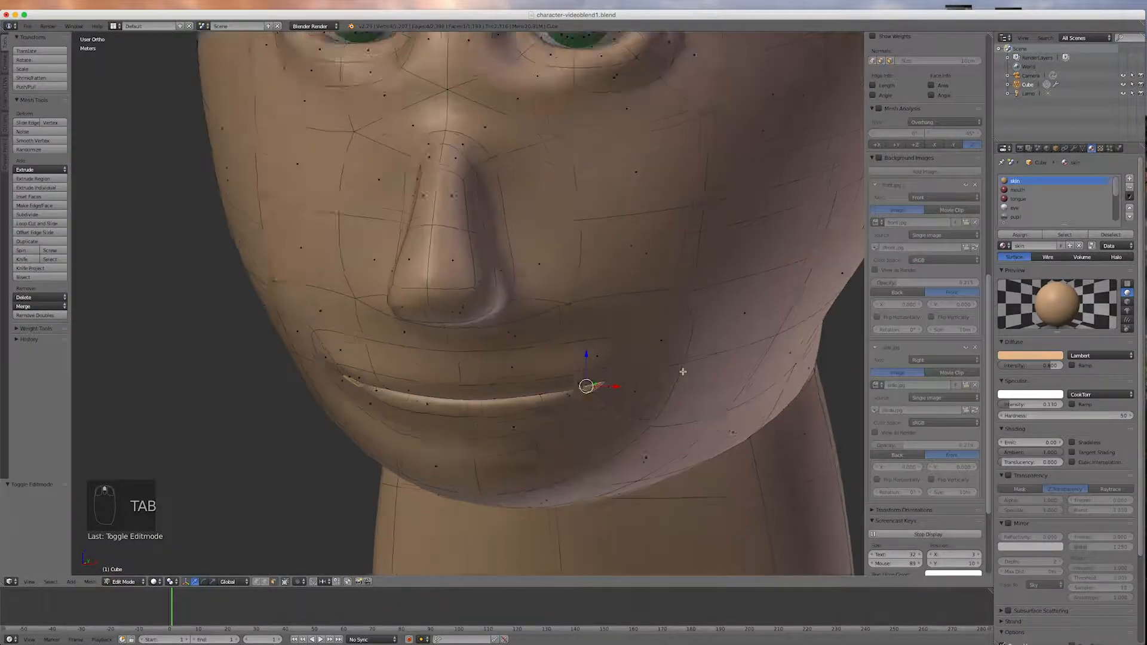
scroll(679, 371, down, 4)
scroll(687, 298, down, 2)
Step: Select the faces around the outer corner of the eye and apply Smooth Vertex to them
scroll(684, 253, up, 6)
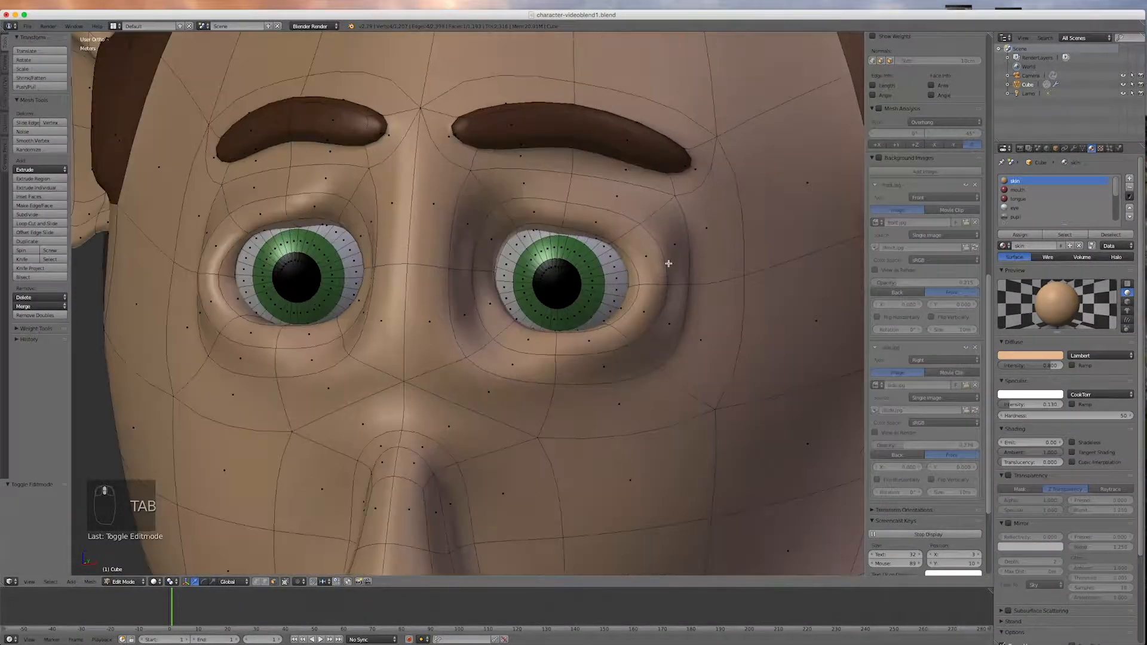
right_click(656, 261)
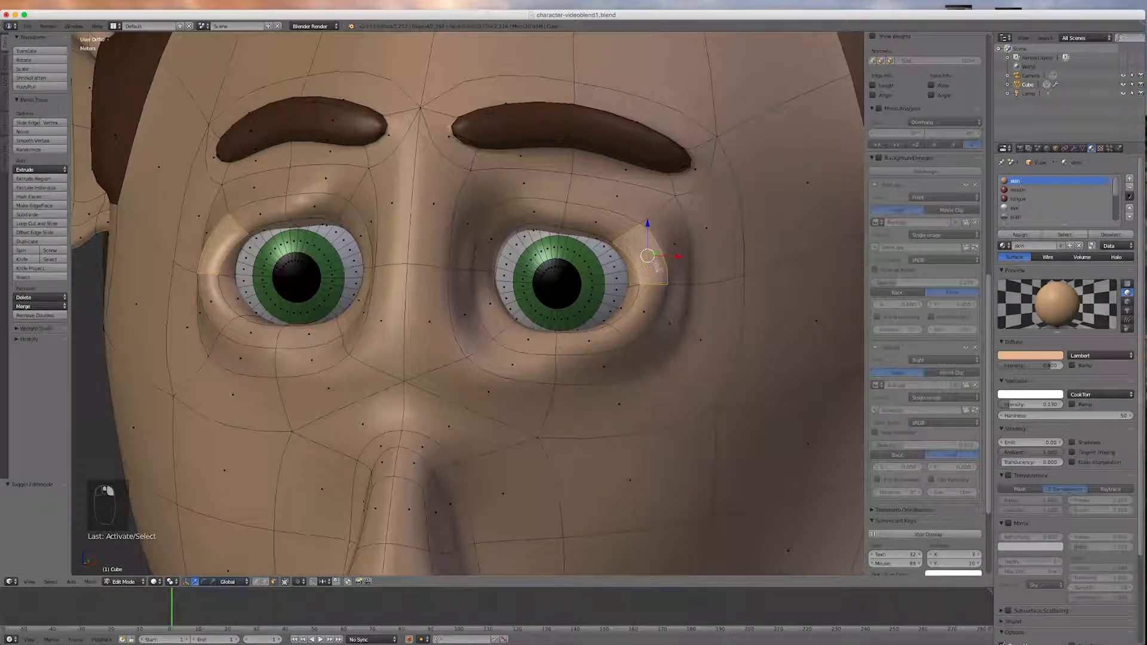
shift+right_click(650, 305)
shift+right_click(676, 328)
shift+right_click(681, 249)
shift+right_click(706, 263)
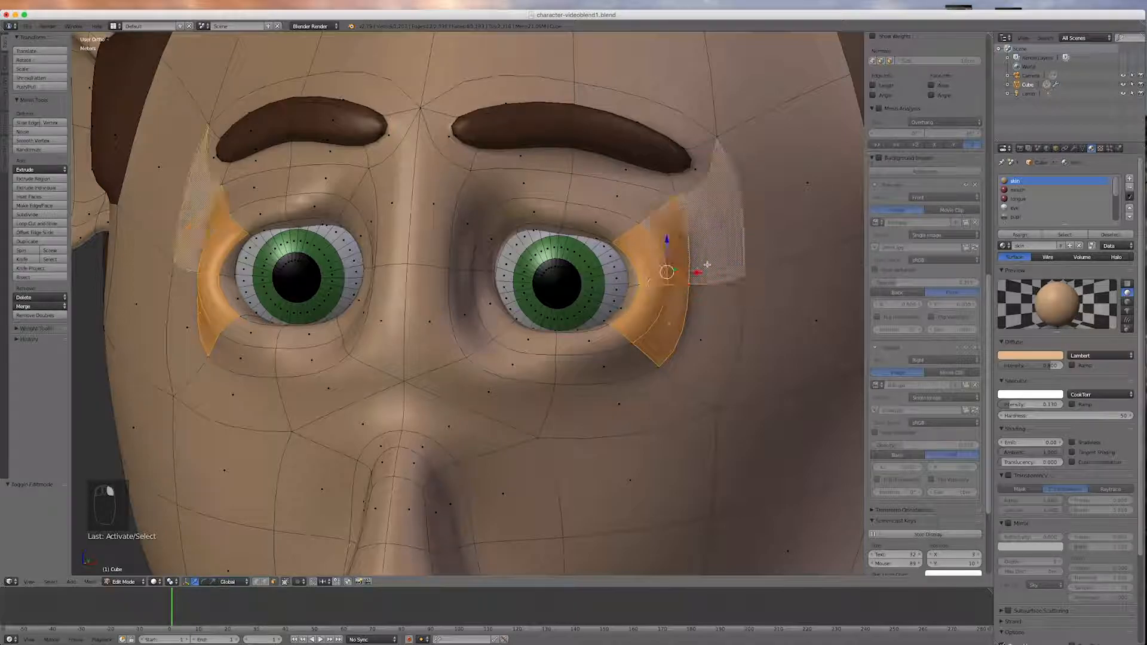
shift+right_click(699, 314)
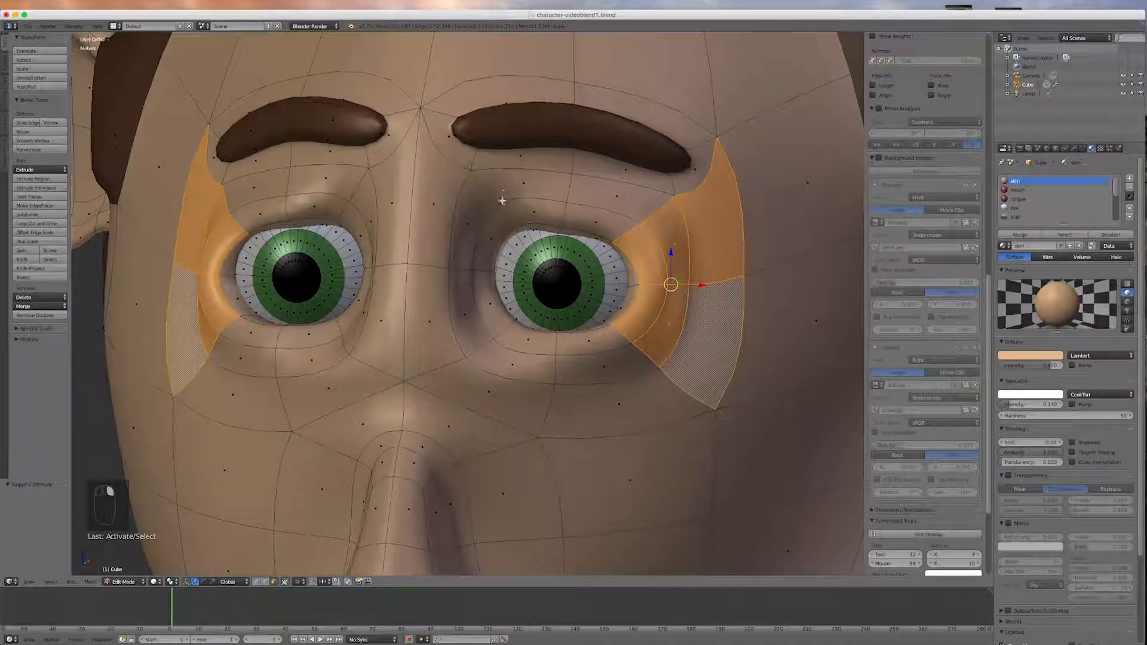
shift+right_click(608, 217)
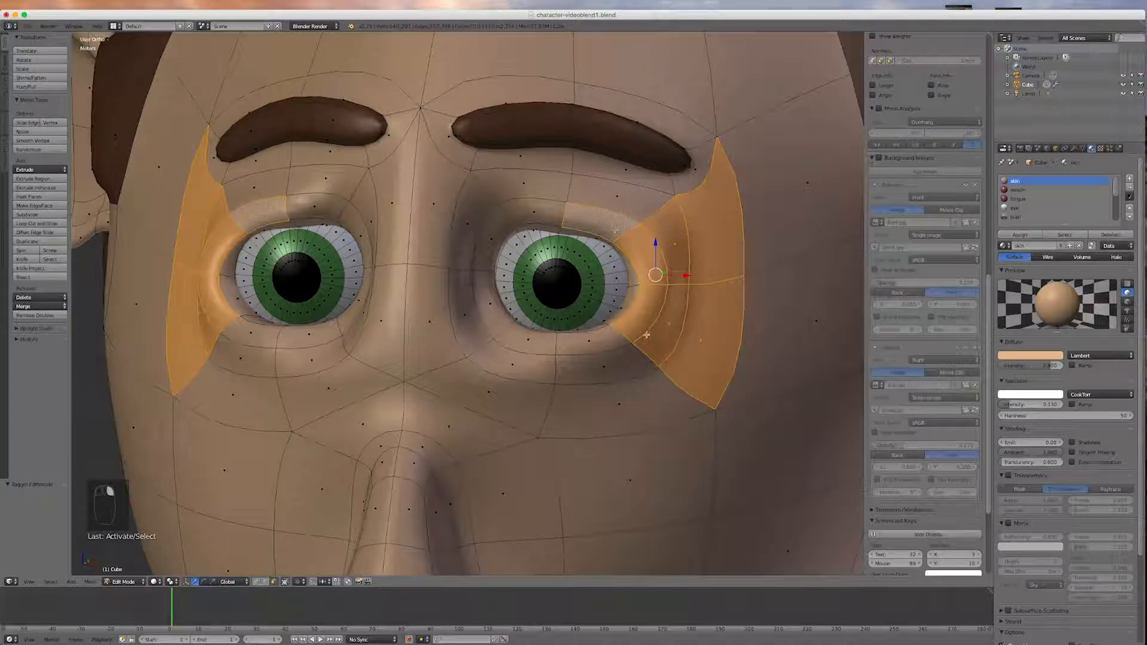
click(29, 141)
Step: Move the smoothed faces around the outer eye corner along Y
middle_drag(719, 463, 646, 468)
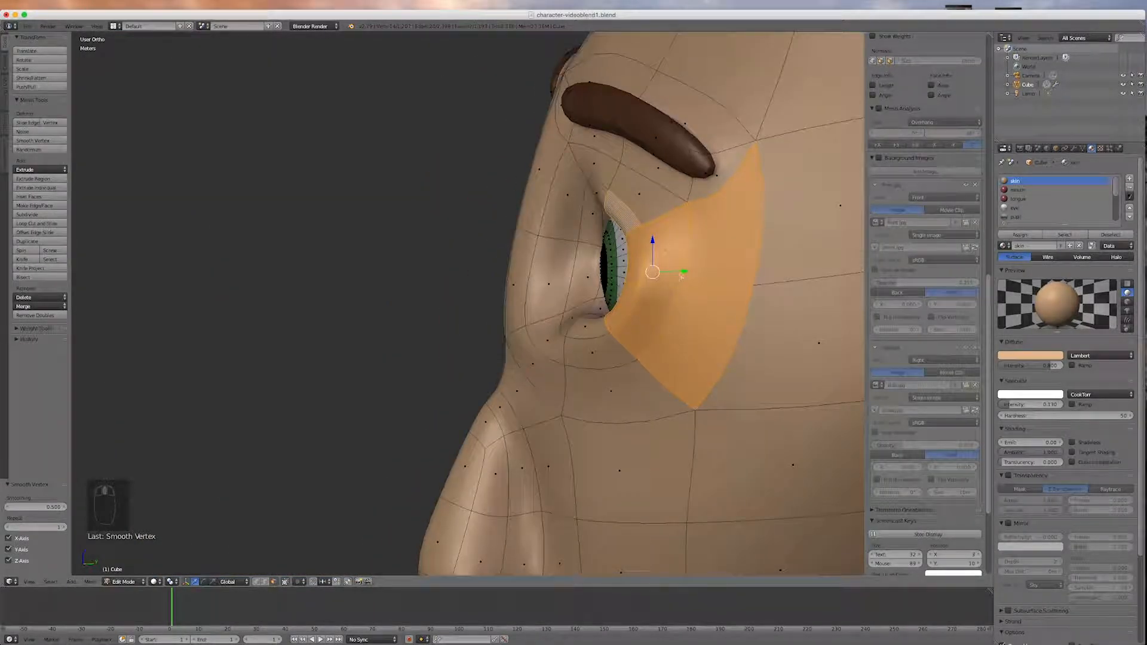
drag(684, 271, 688, 269)
mouse_move(663, 419)
middle_down()
mouse_move(698, 430)
mouse_move(660, 438)
middle_up()
Step: Select the upper face at the outer eye corner and nudge it slightly along Y
right_click(642, 266)
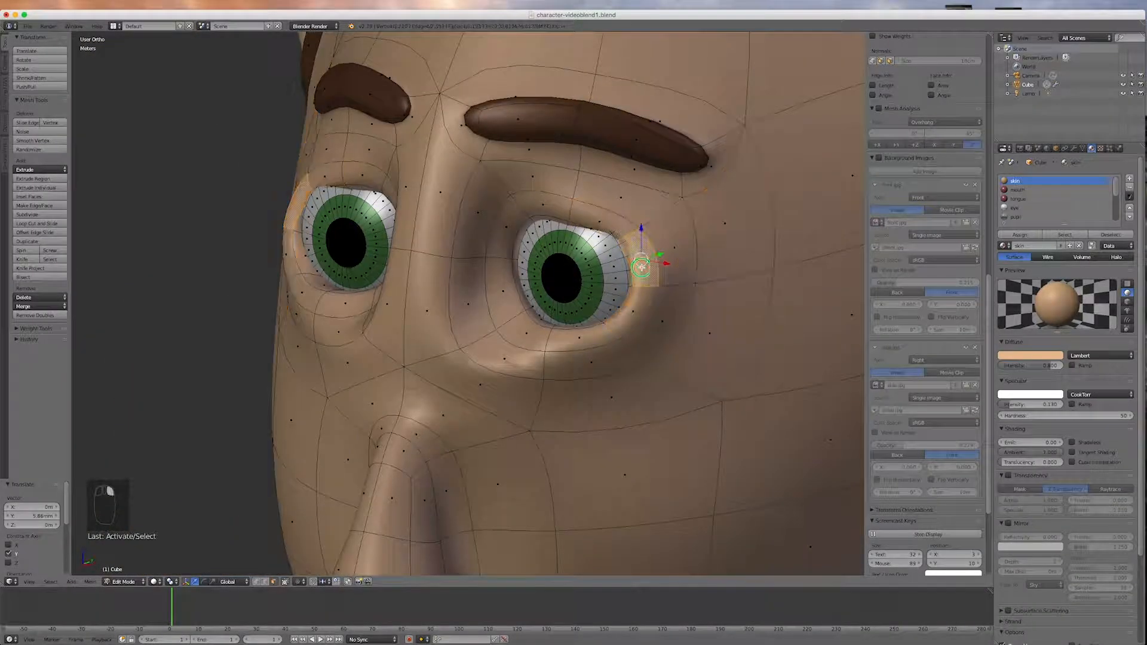
middle_drag(689, 310, 658, 258)
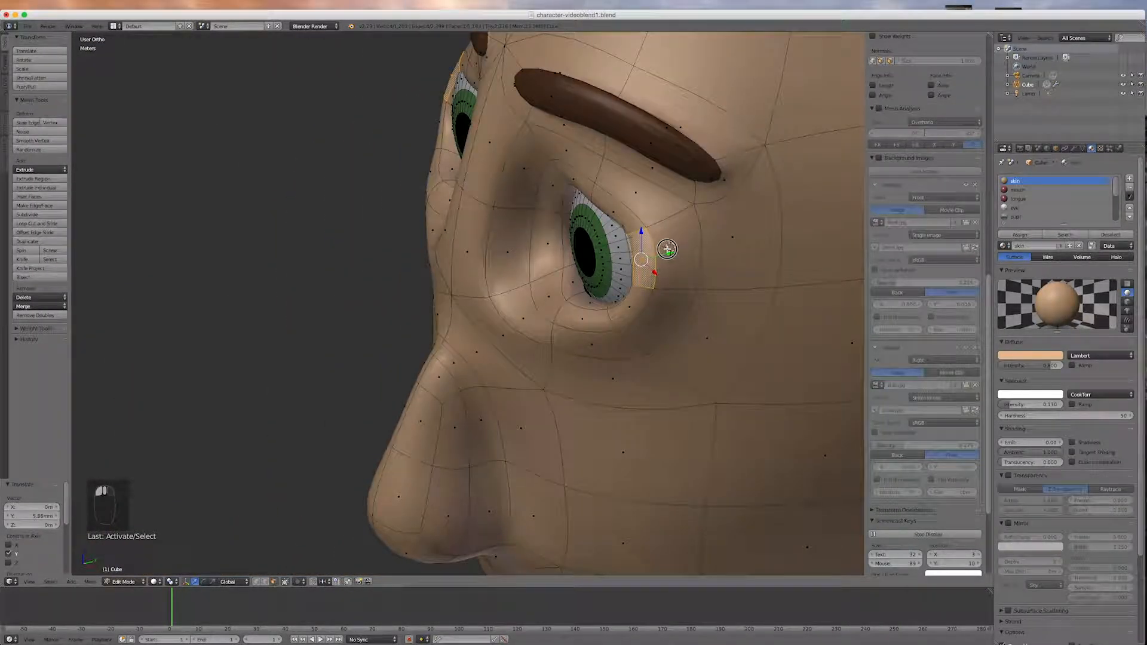
drag(671, 251, 670, 252)
middle_drag(632, 357, 696, 333)
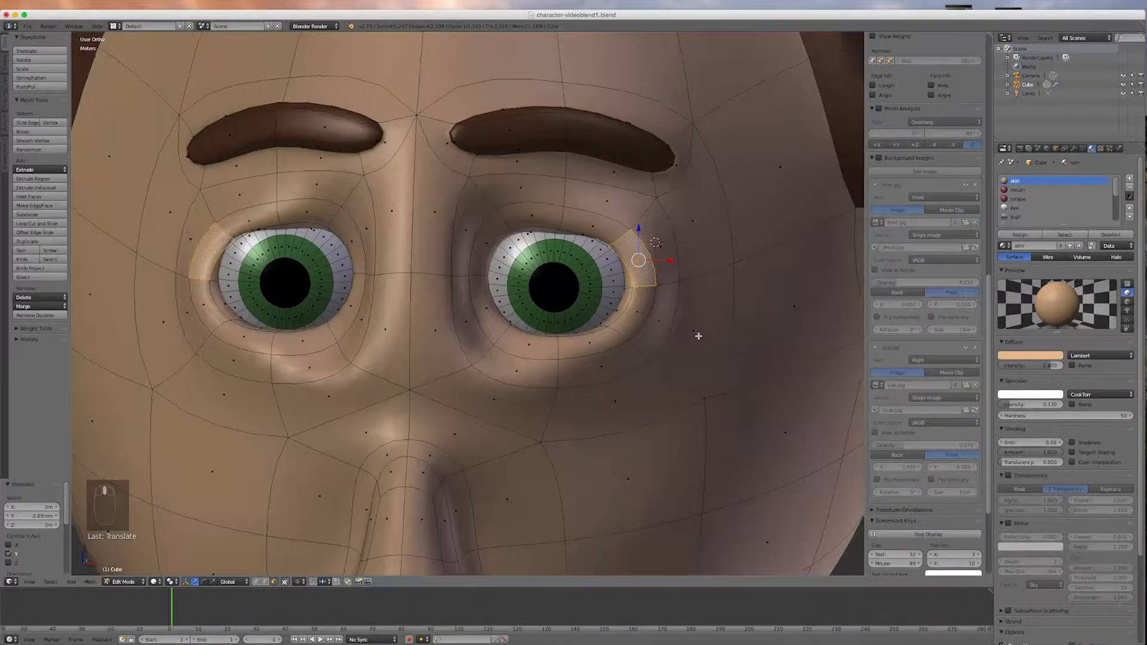
scroll(698, 336, down, 6)
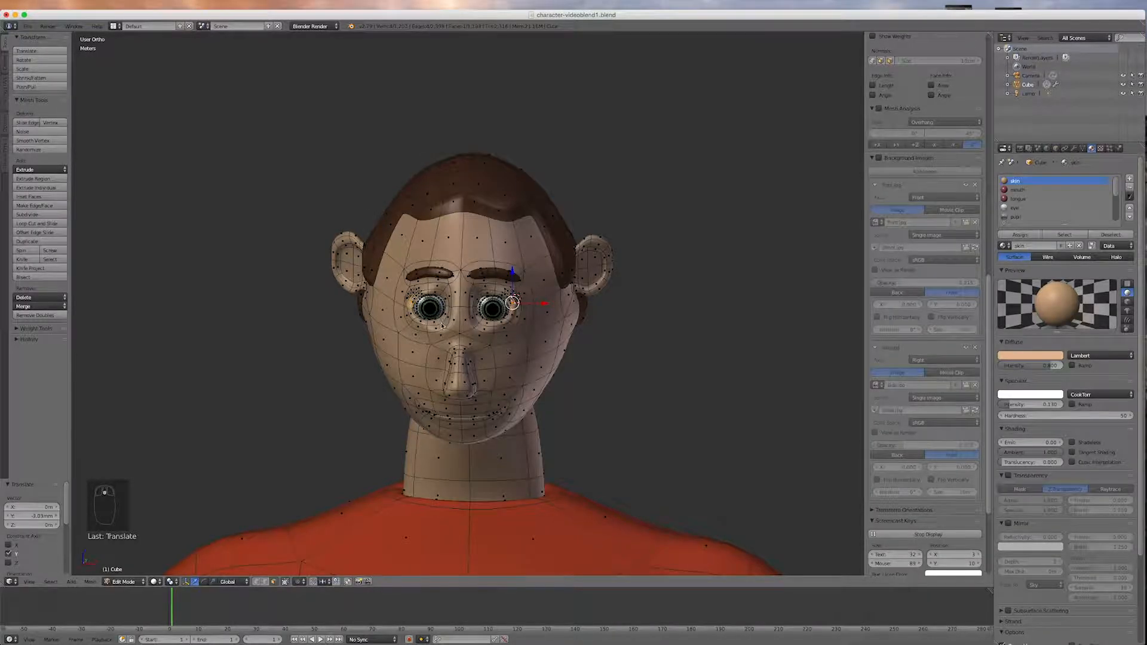
Step: Check the smoothed face at an angle without the mesh wires, and look over the whole figure
key(Tab)
middle_drag(589, 455, 571, 448)
scroll(569, 444, up, 3)
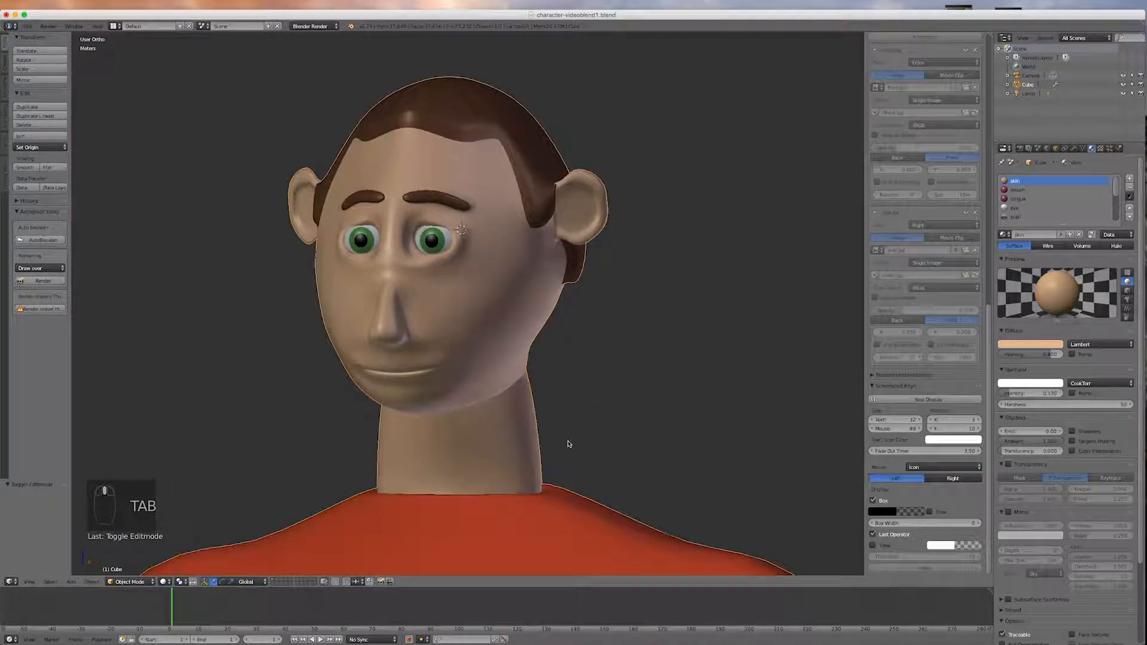
key(Tab)
scroll(556, 417, down, 8)
scroll(478, 418, down, 2)
scroll(500, 537, up, 6)
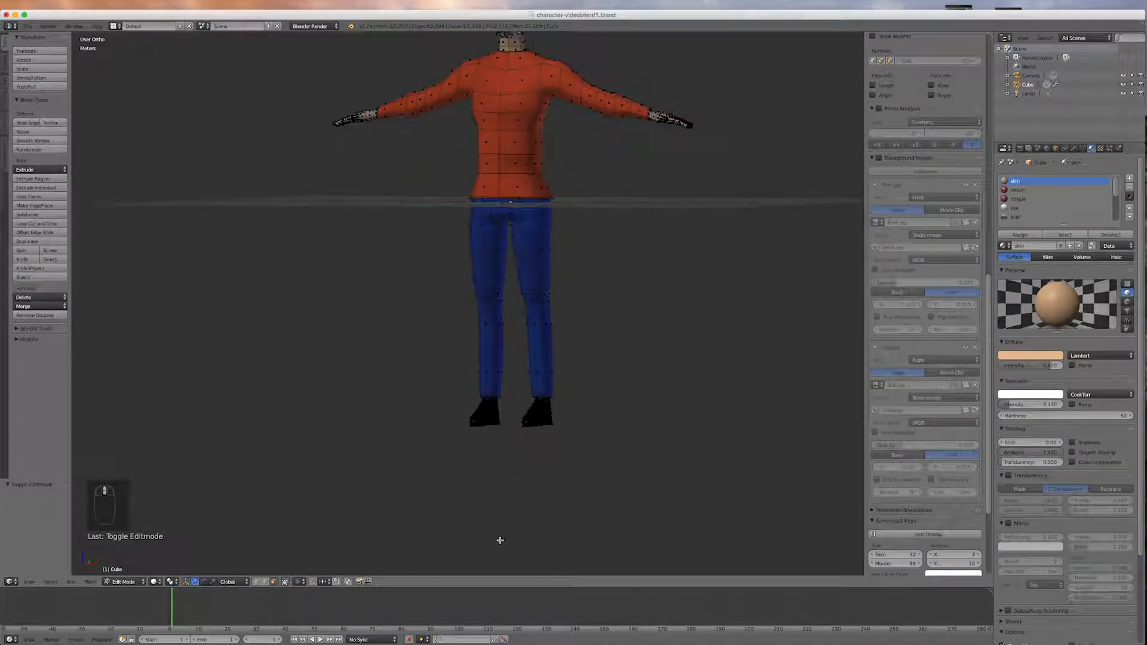
Step: Apply the character's Mirror modifier in Object Mode and compare the mesh with and without its subdivision surface
key(Tab)
key(KP_1)
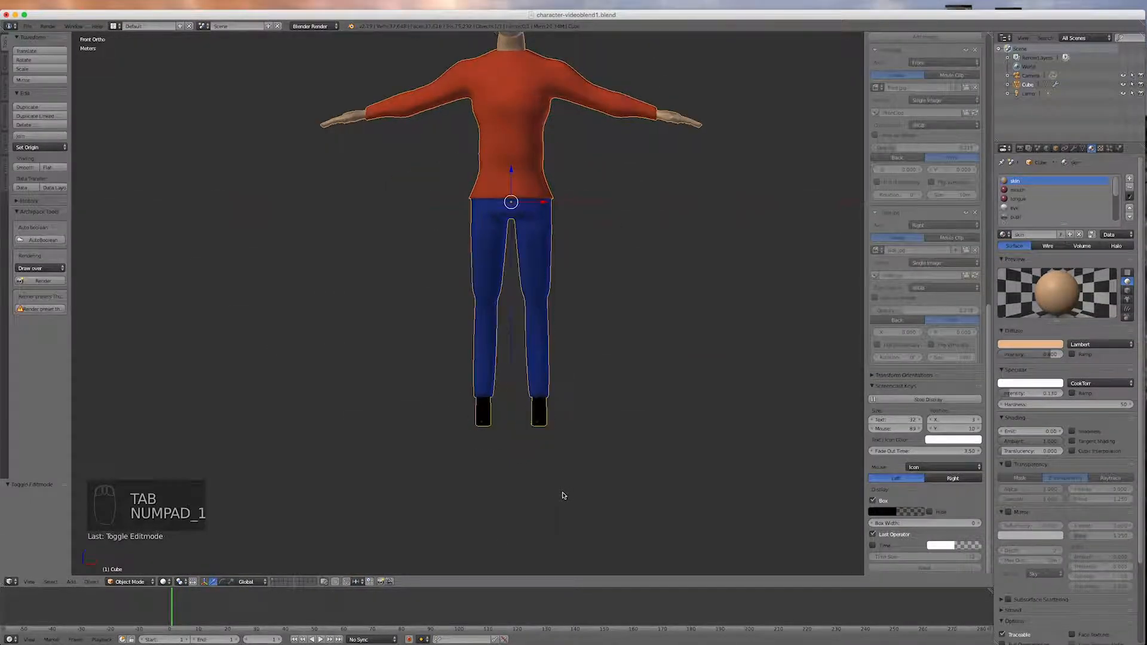
scroll(531, 505, up, 3)
scroll(534, 495, down, 6)
scroll(553, 388, up, 2)
scroll(553, 388, up, 2)
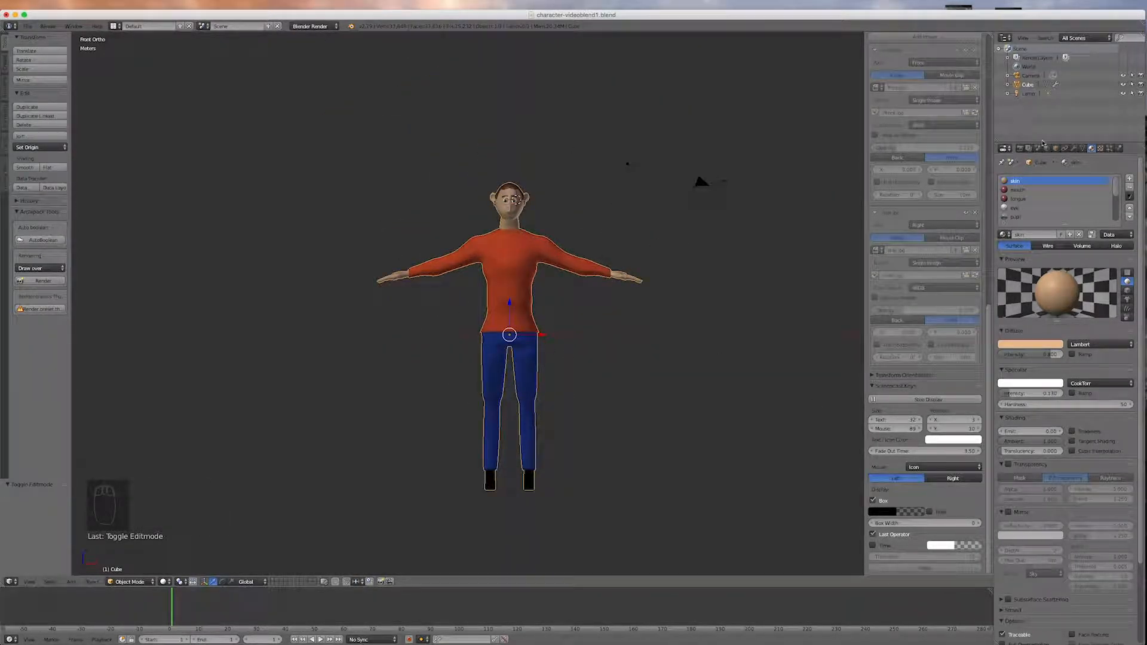
click(1075, 149)
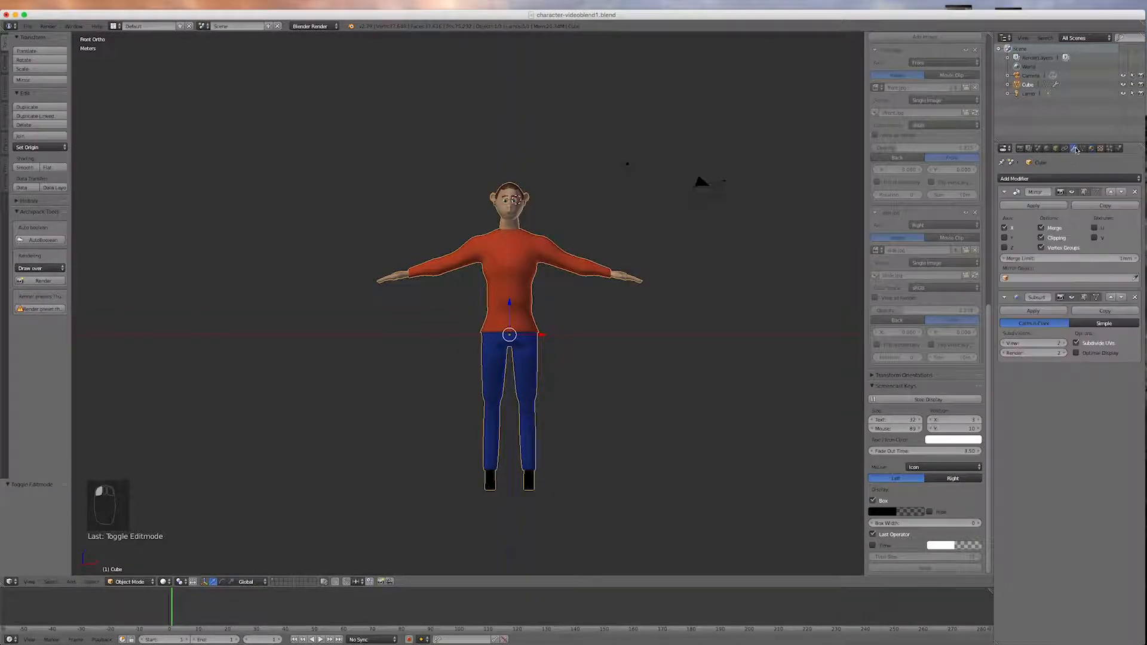
click(1026, 207)
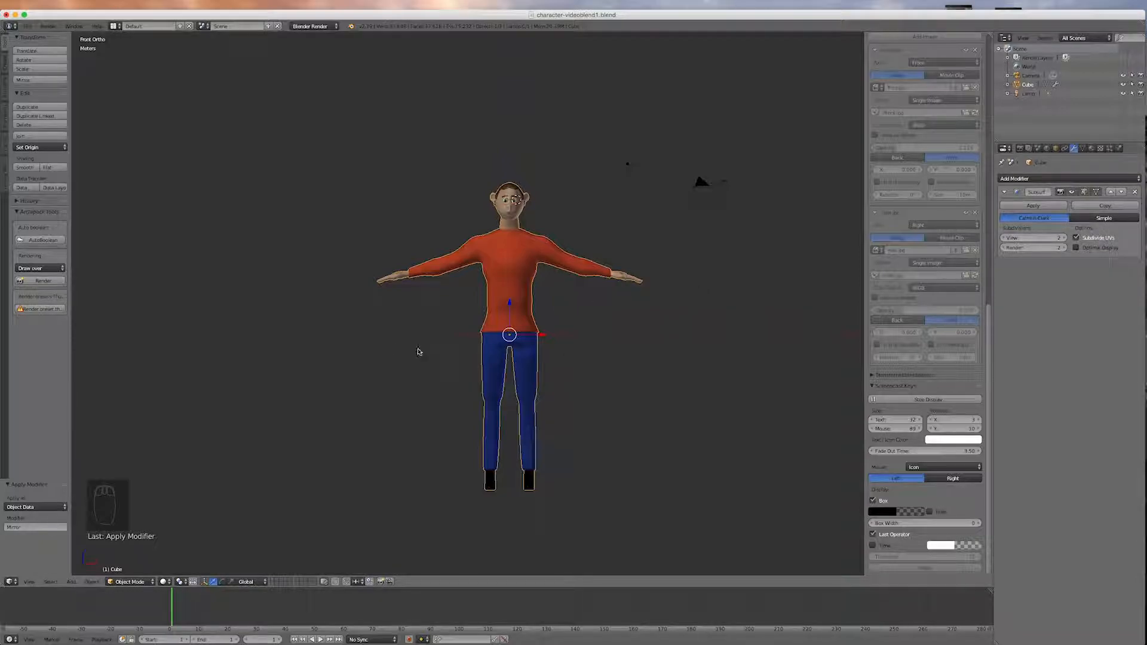
click(1072, 192)
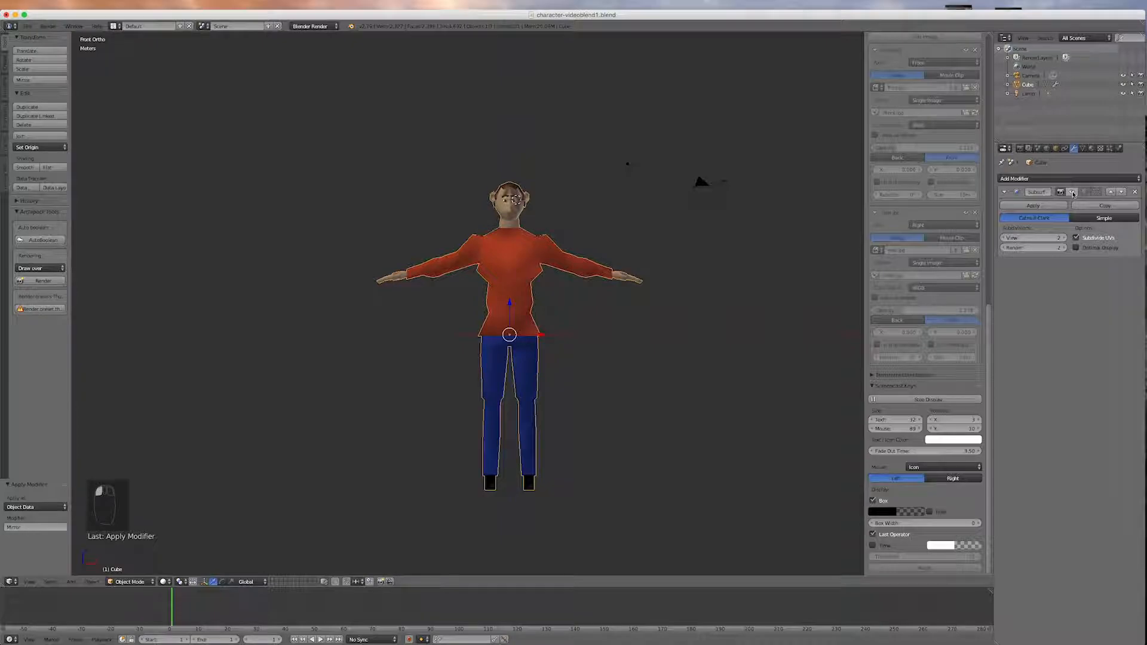
click(1072, 192)
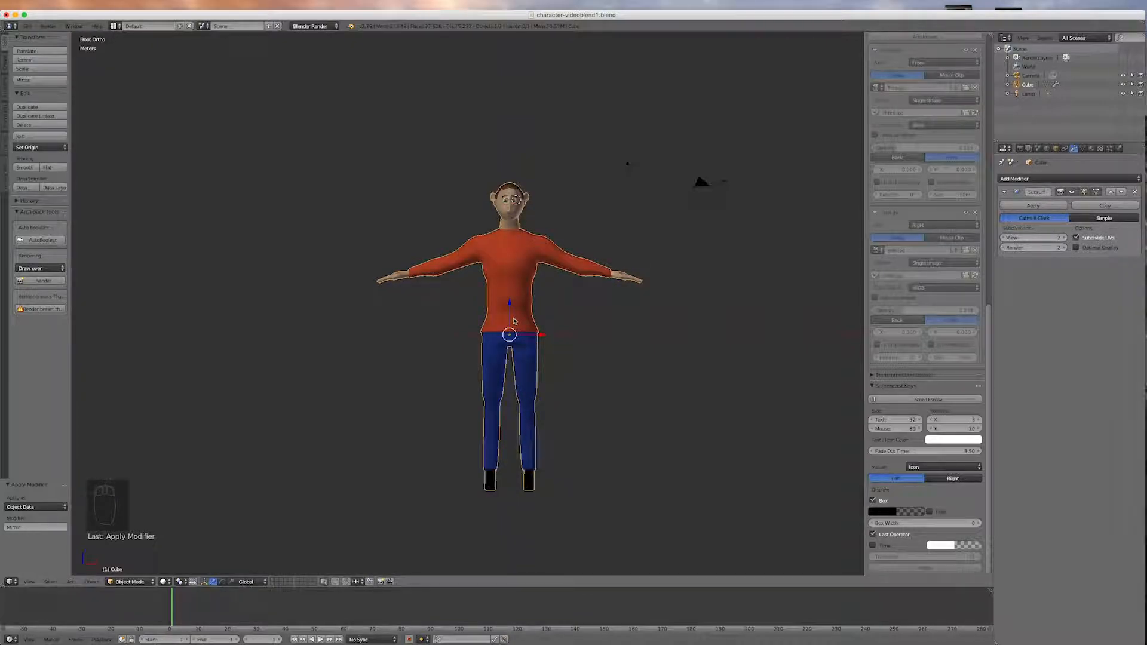
Step: Raise the character about 5.3 m along Z so the soles of the shoes rest on the ground line
drag(510, 304, 512, 148)
scroll(514, 362, up, 5)
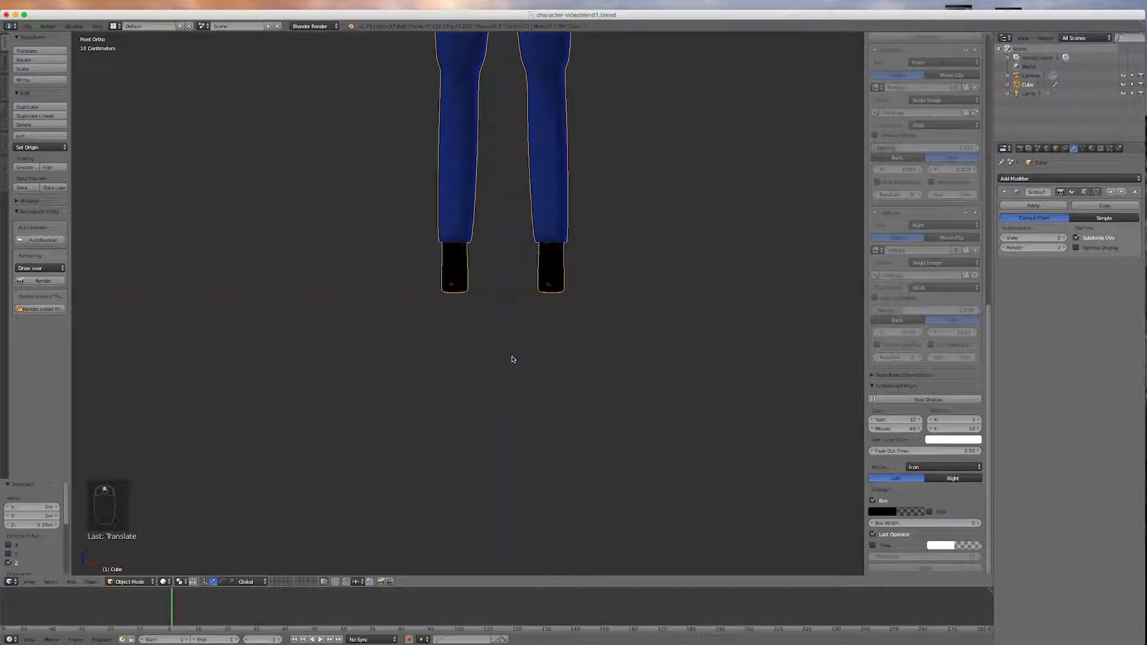
scroll(482, 298, up, 2)
scroll(482, 299, down, 7)
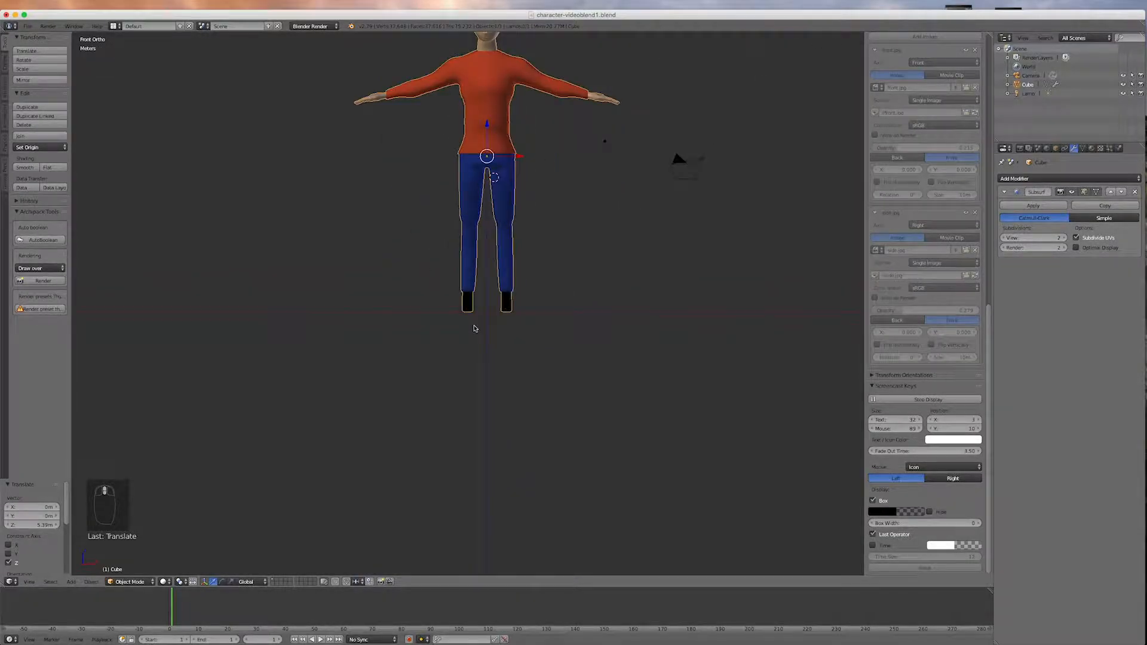
scroll(460, 212, up, 6)
scroll(461, 215, down, 2)
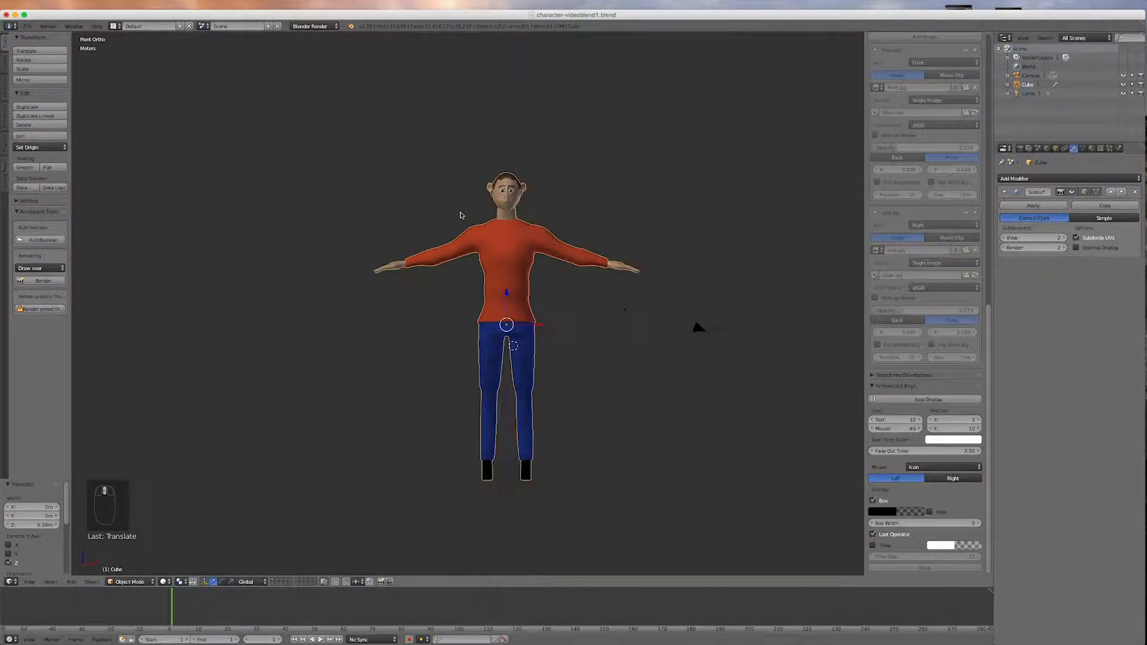
scroll(478, 216, up, 2)
scroll(513, 280, down, 1)
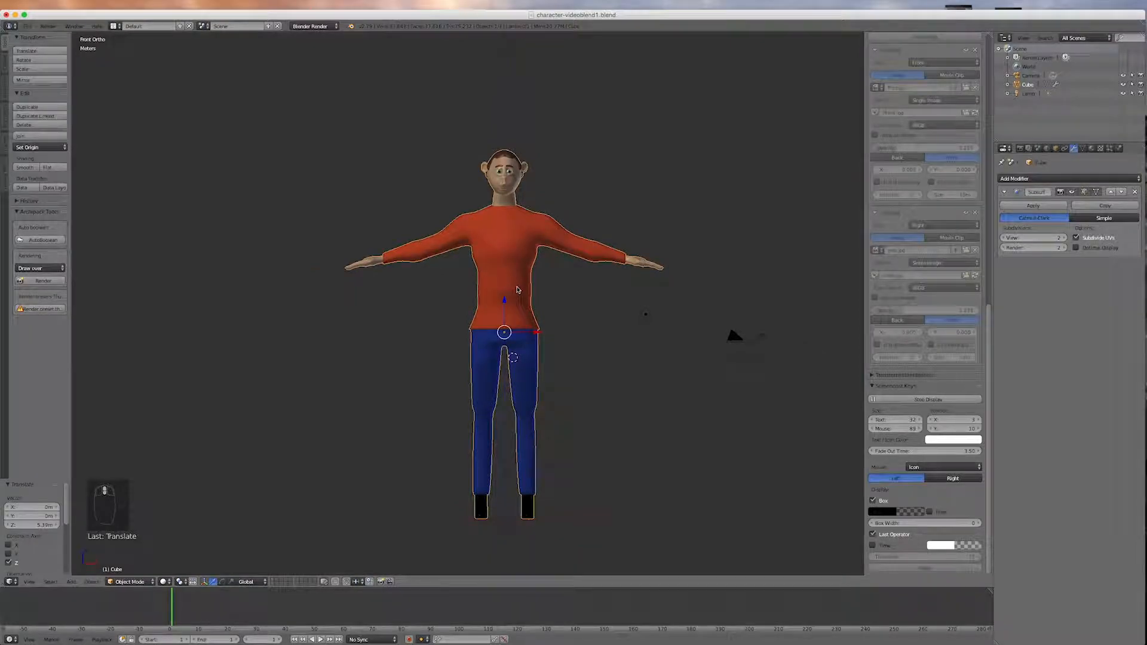
Step: Compare the character's front view in perspective and orthographic projection
key(KP_5)
key(KP_5)
key(KP_5)
key(KP_5)
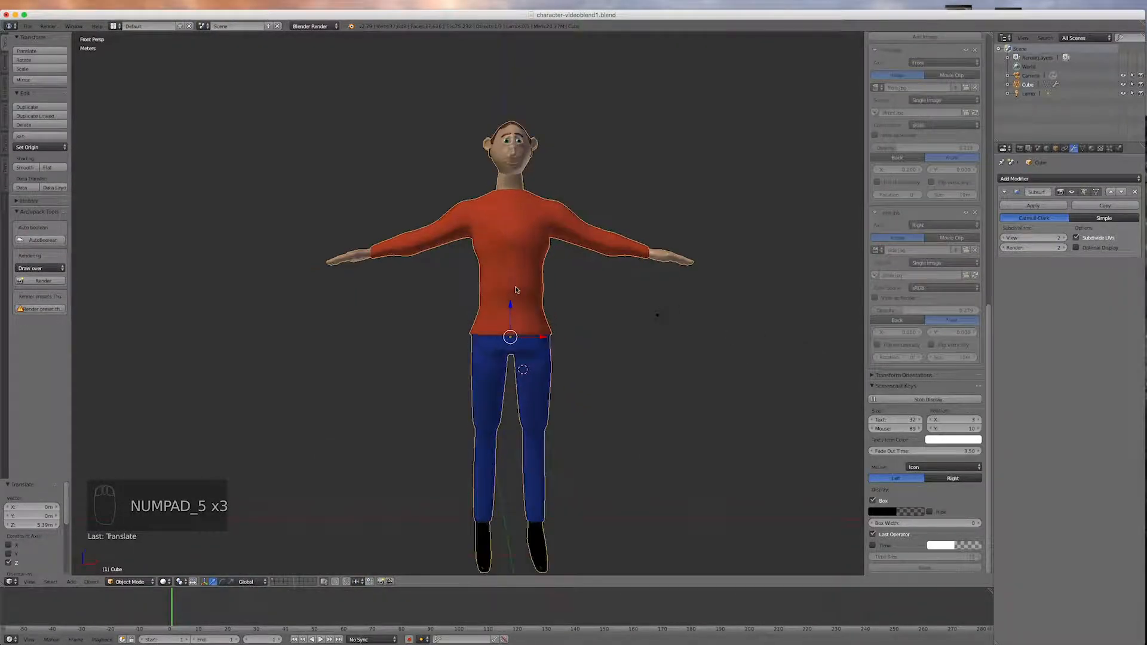
middle_click(556, 378)
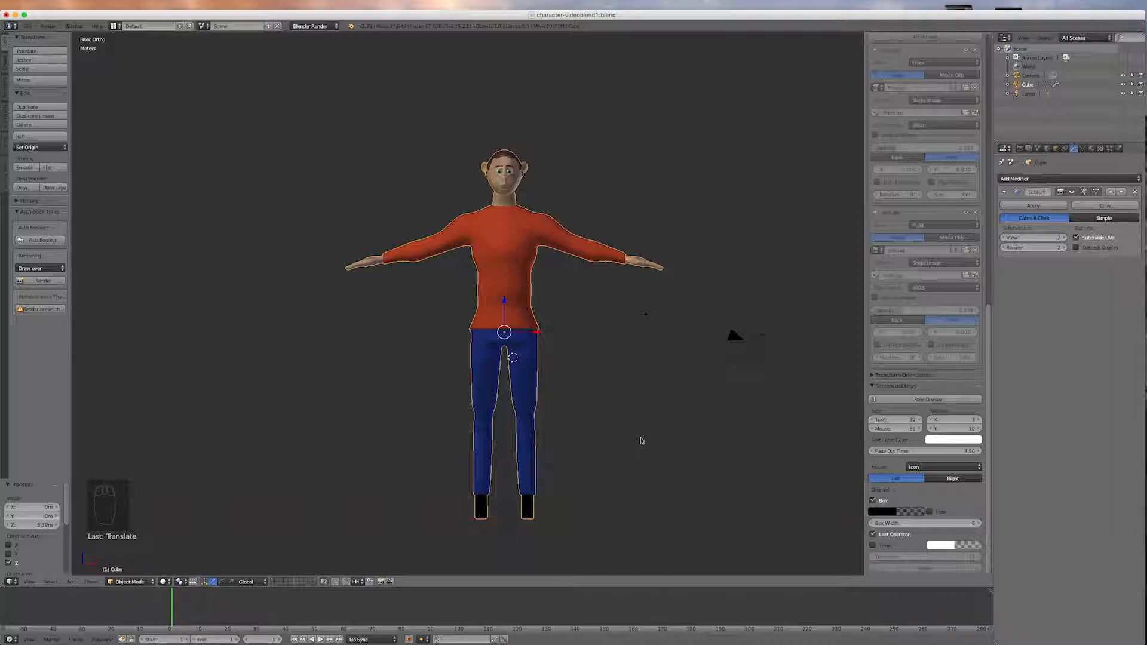
Step: Snap the 3D cursor to the centre of the scene, between the character's feet
key(shift+a)
mouse_move(641, 441)
key(shift+s)
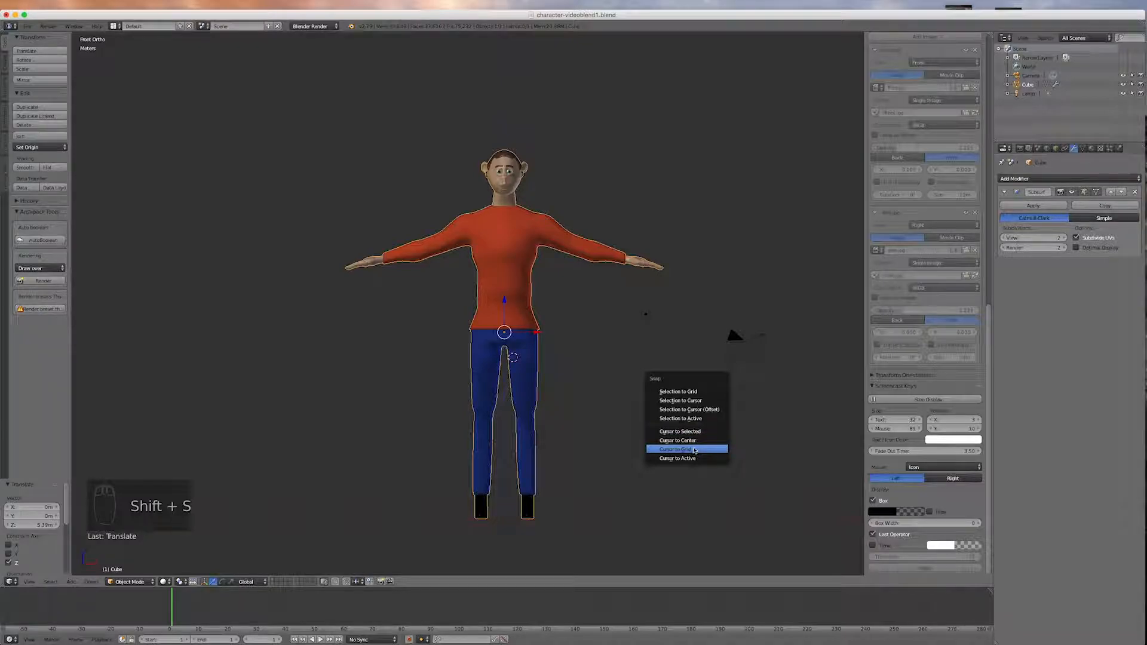
click(687, 440)
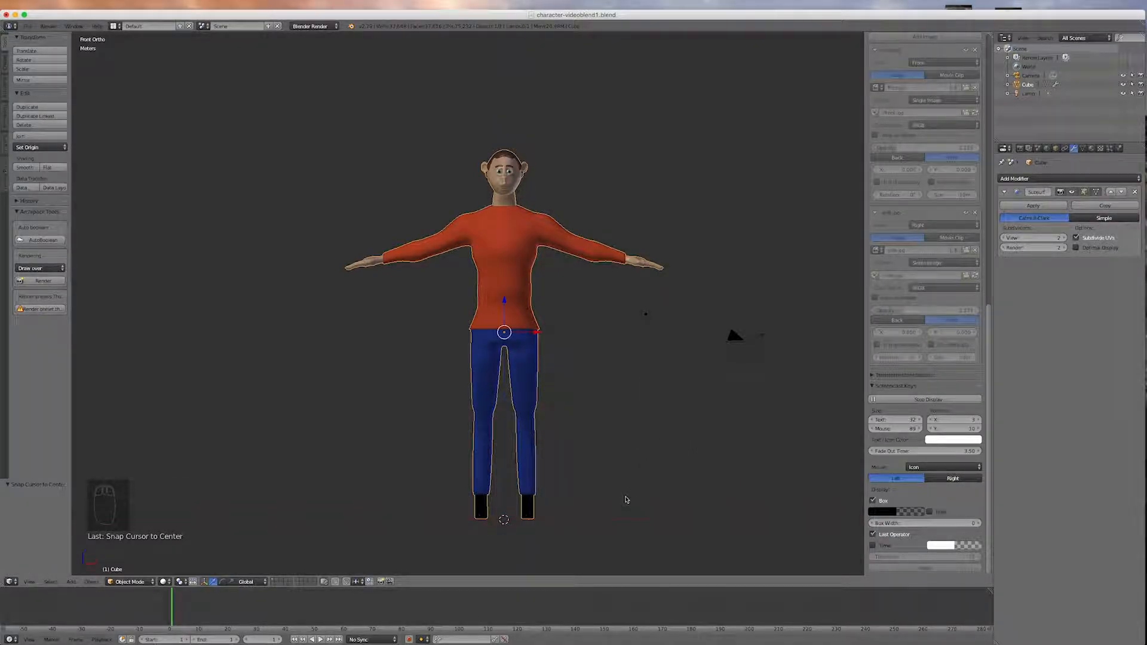
Step: Check the available armature types and enable the Rigging: Rigify add-on in the user preferences
click(71, 582)
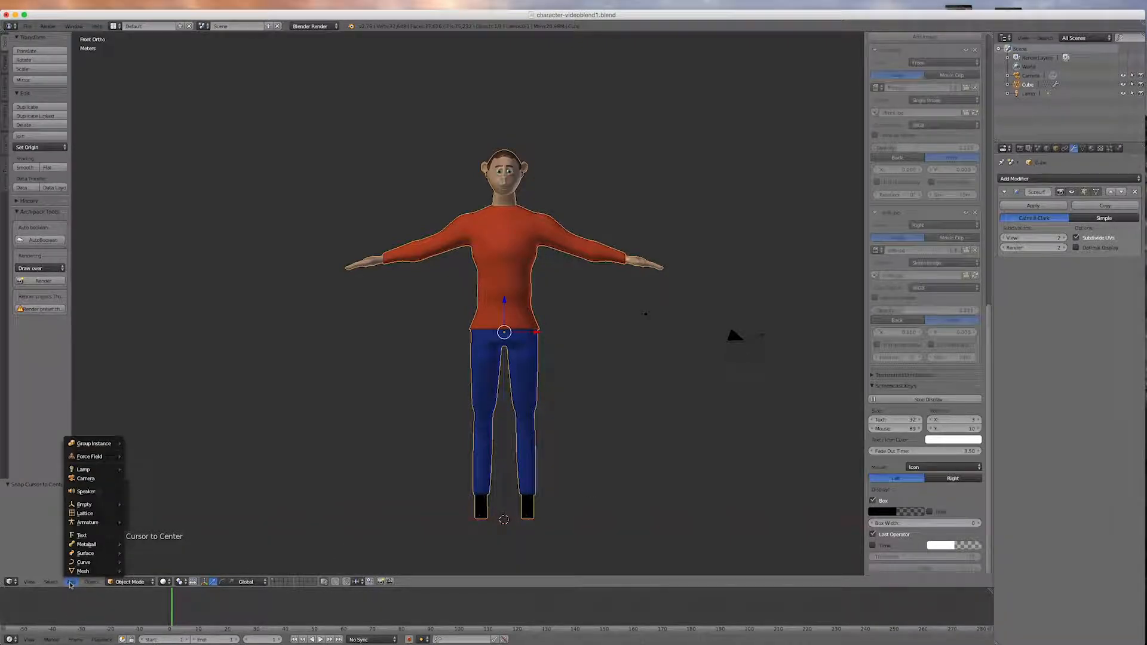
mouse_move(76, 573)
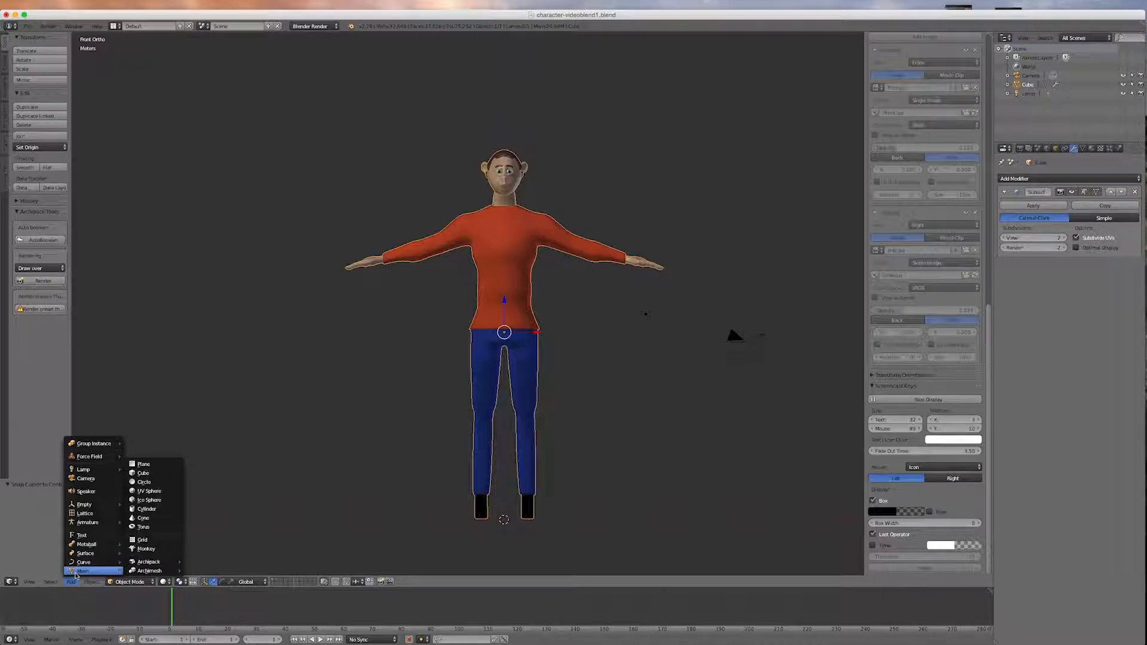
mouse_move(86, 523)
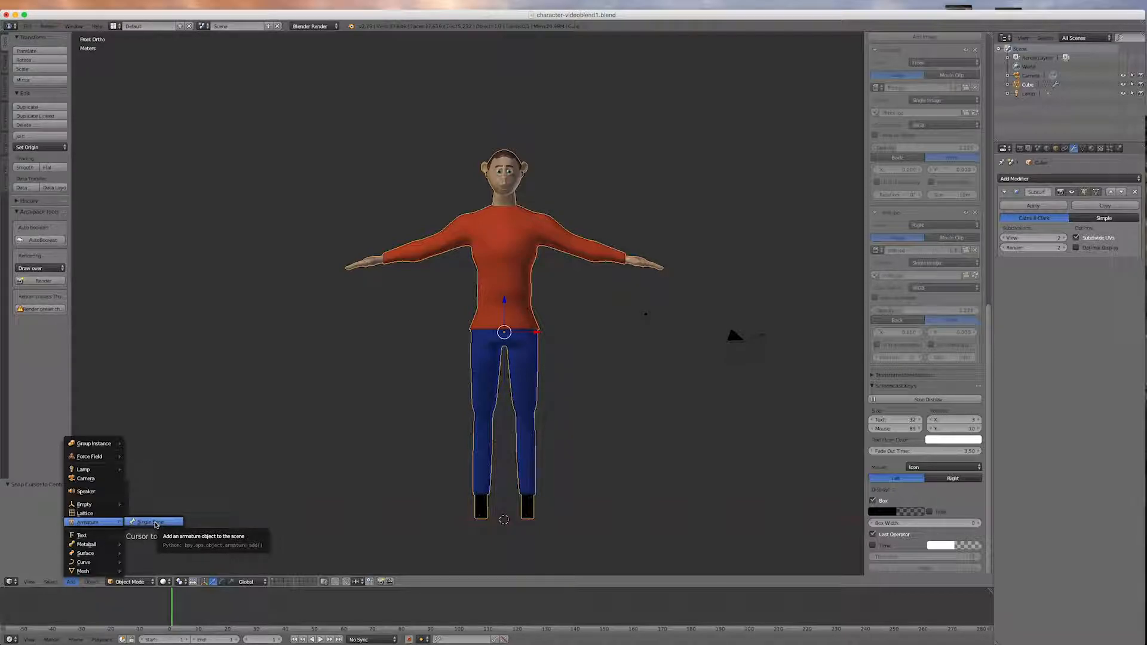
click(27, 26)
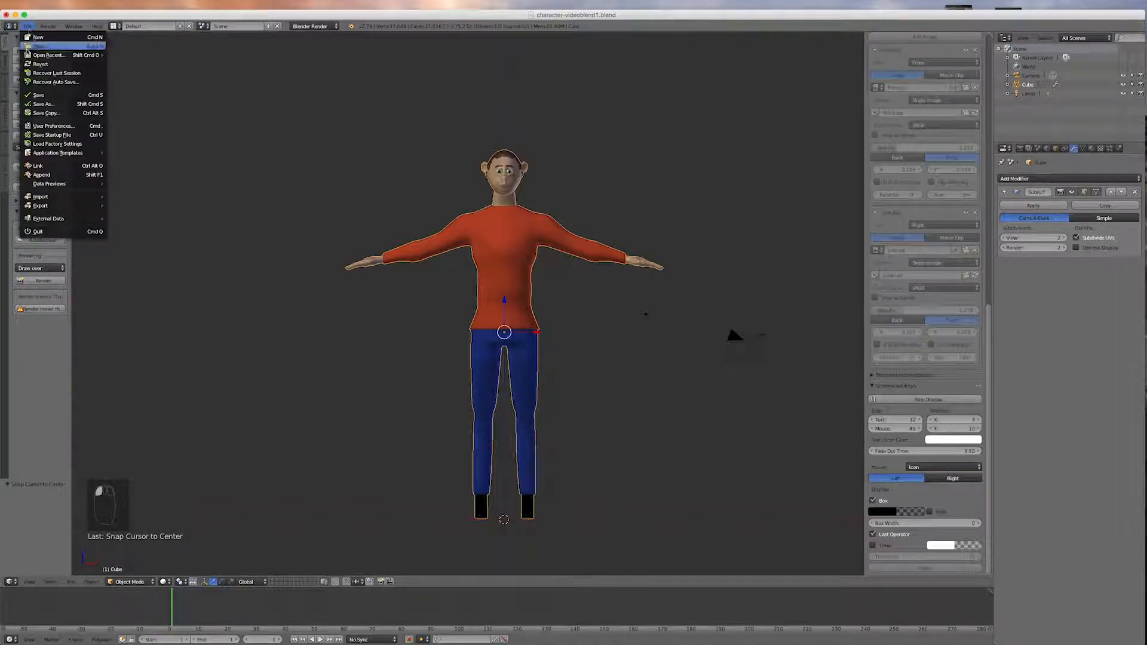
click(52, 126)
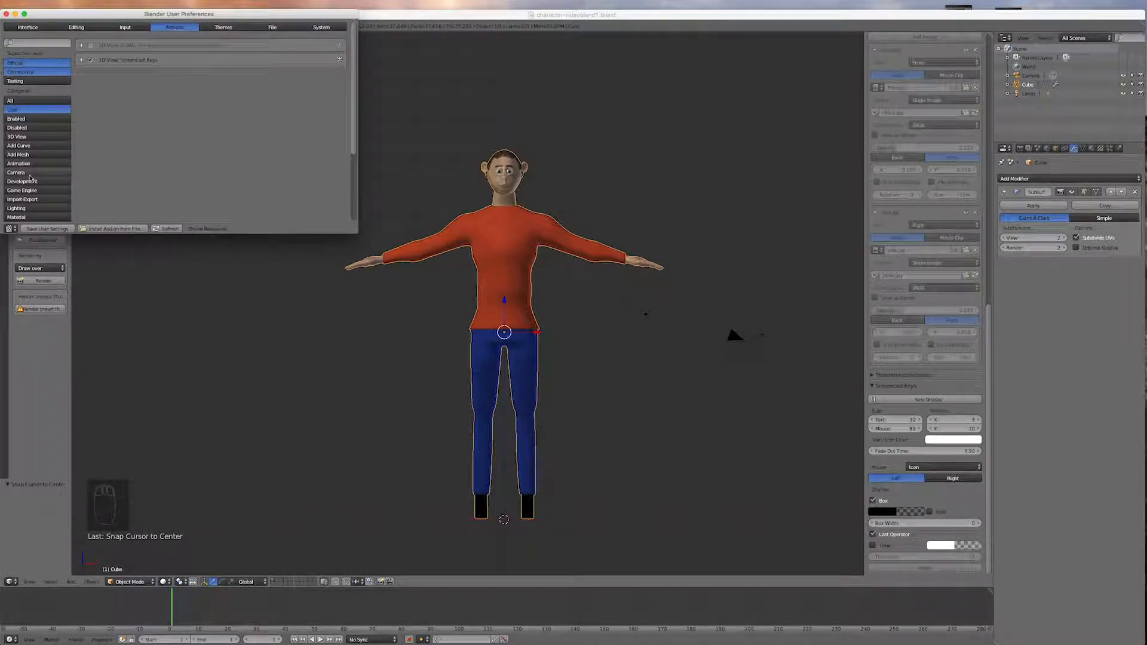
scroll(30, 177, down, 4)
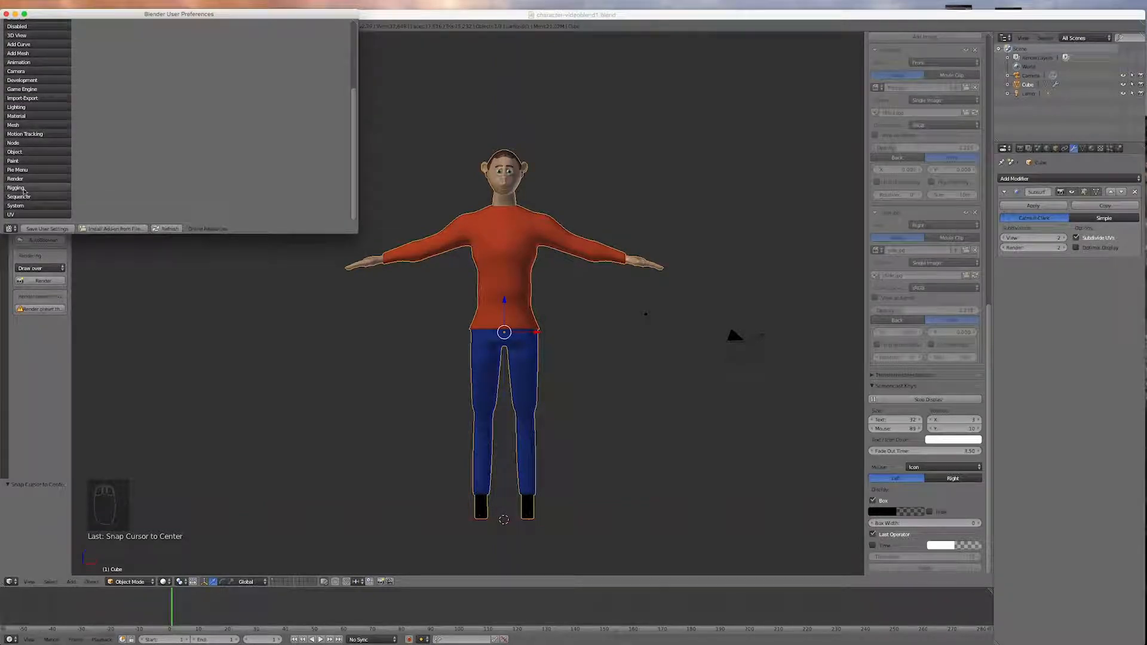
scroll(203, 145, up, 3)
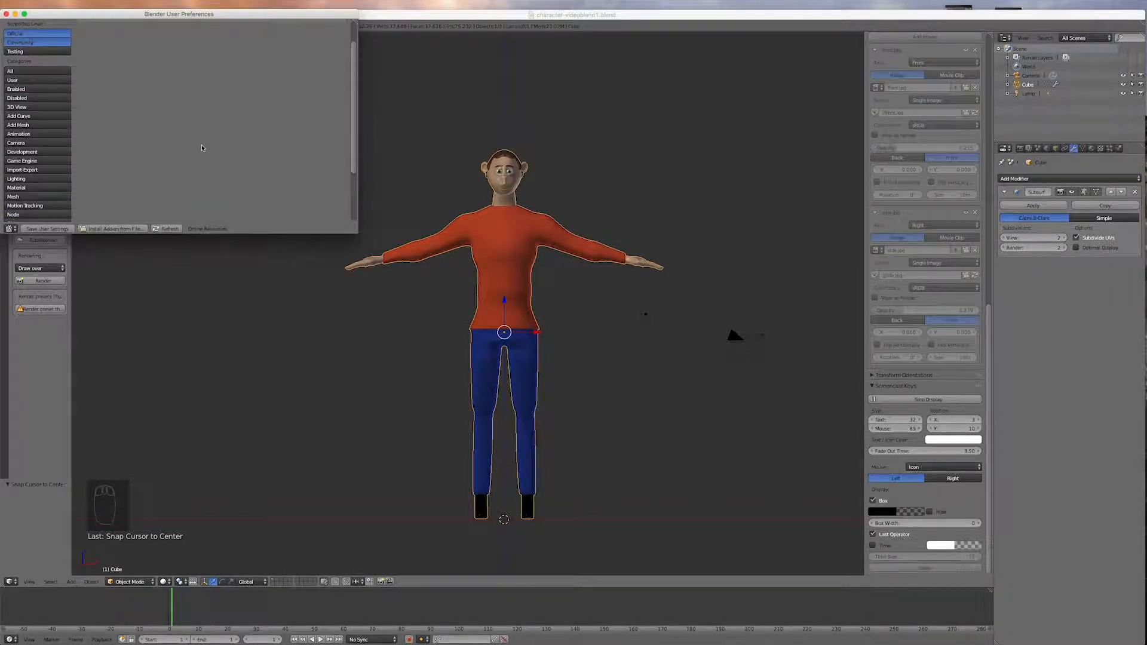
scroll(202, 147, up, 2)
click(91, 46)
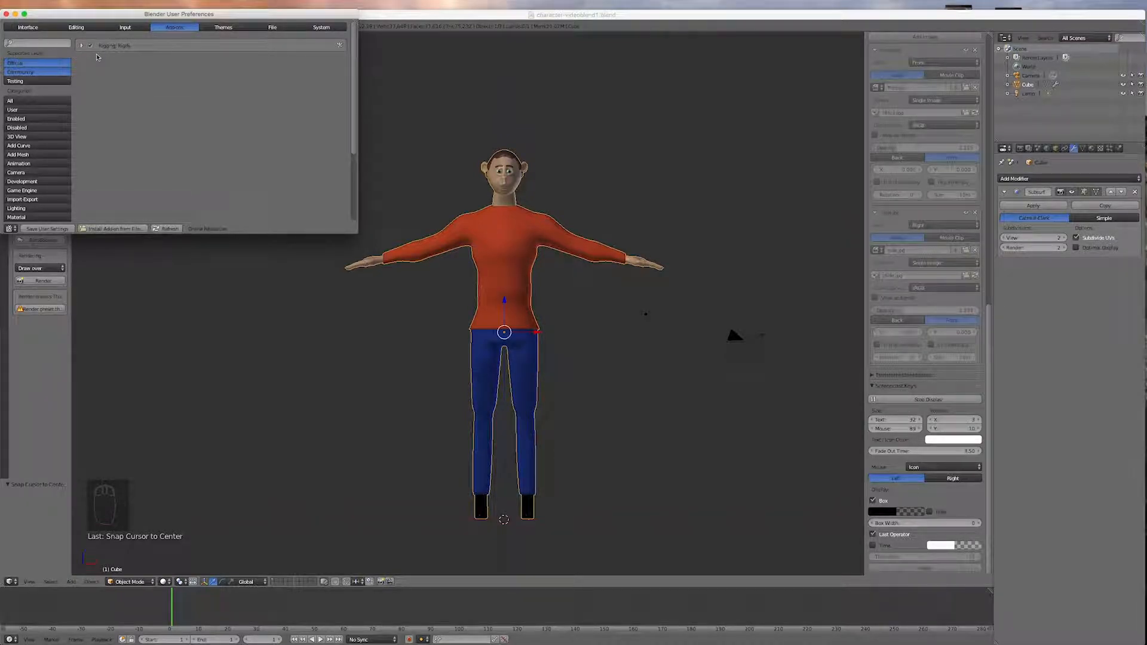
click(7, 13)
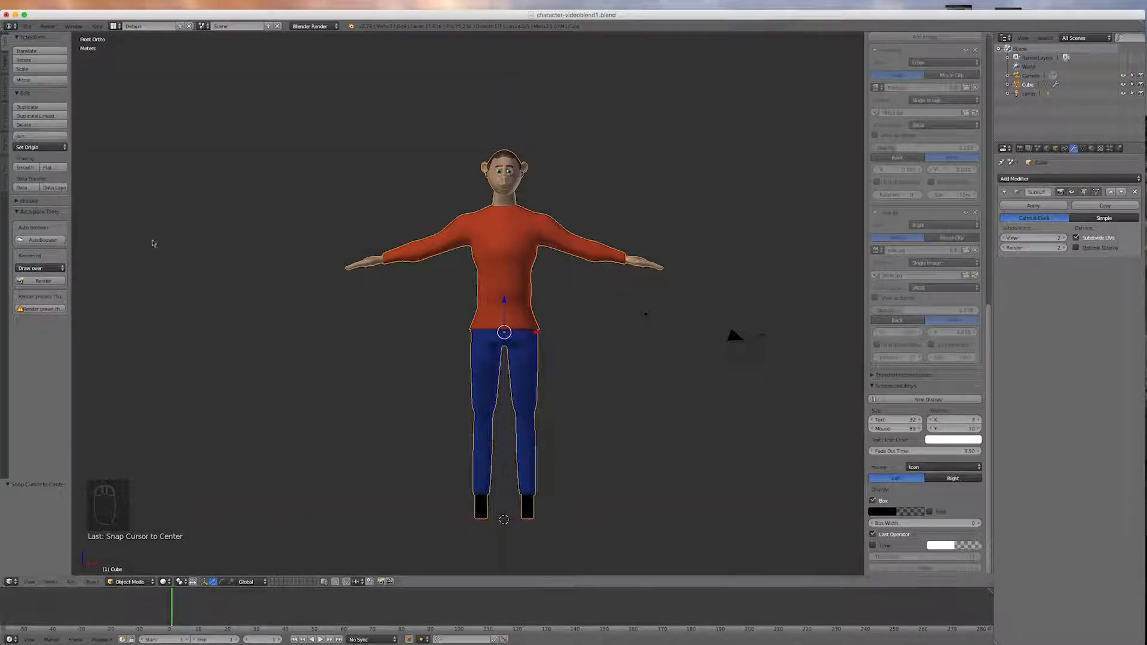
Step: Add a Basic Human (Meta-Rig) armature at the 3D cursor
click(71, 581)
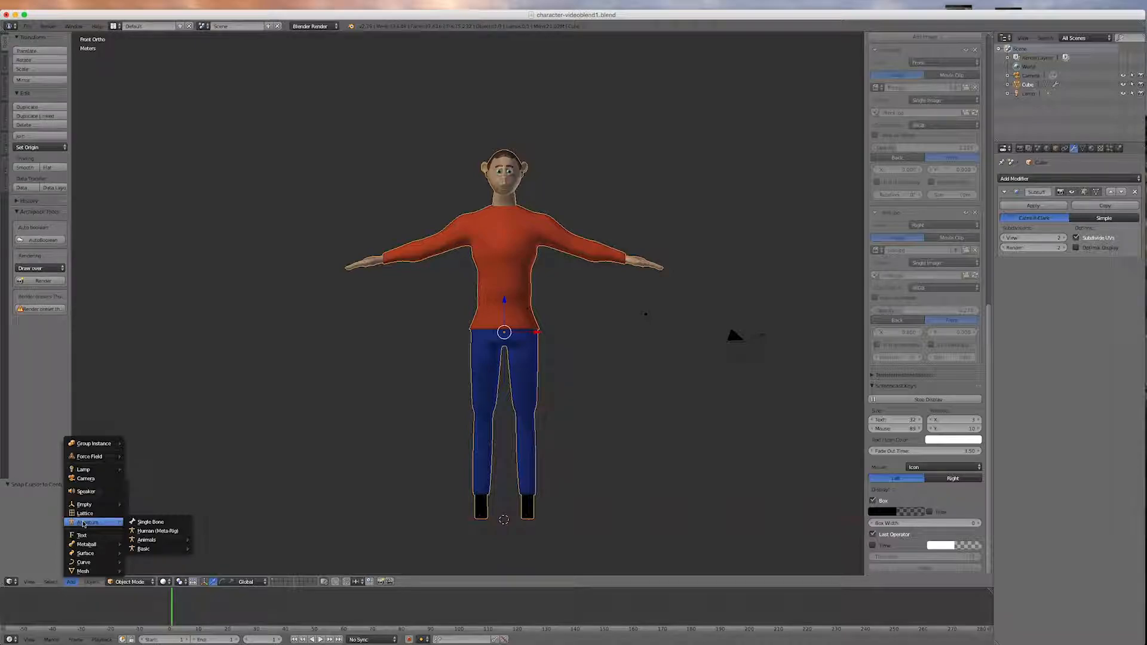
mouse_move(145, 552)
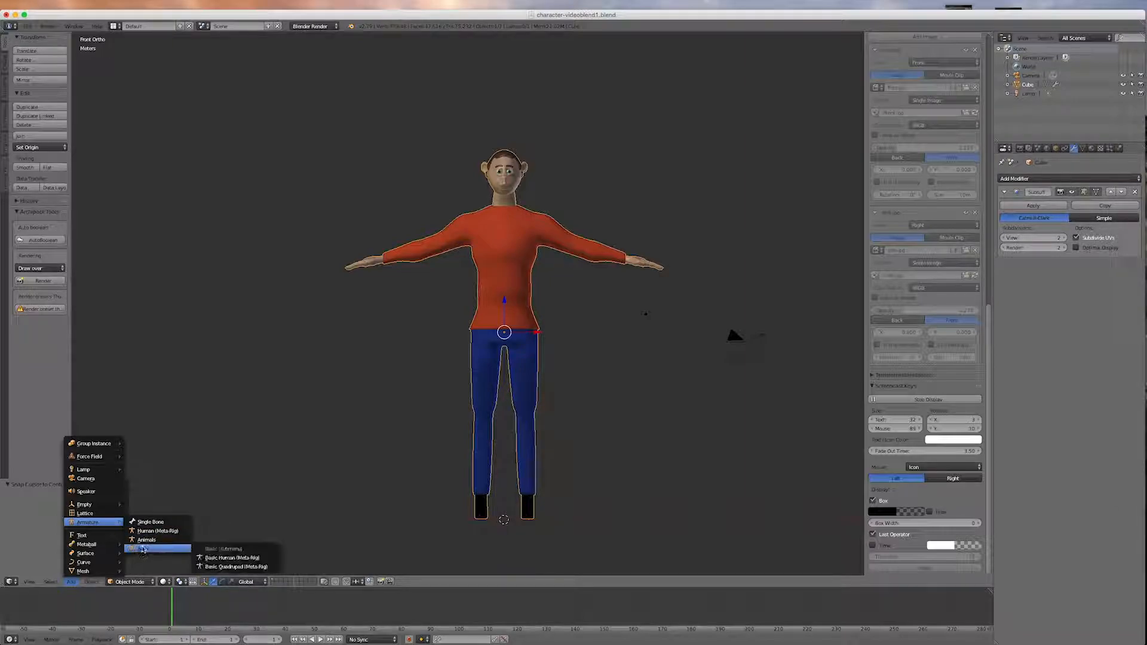
click(225, 560)
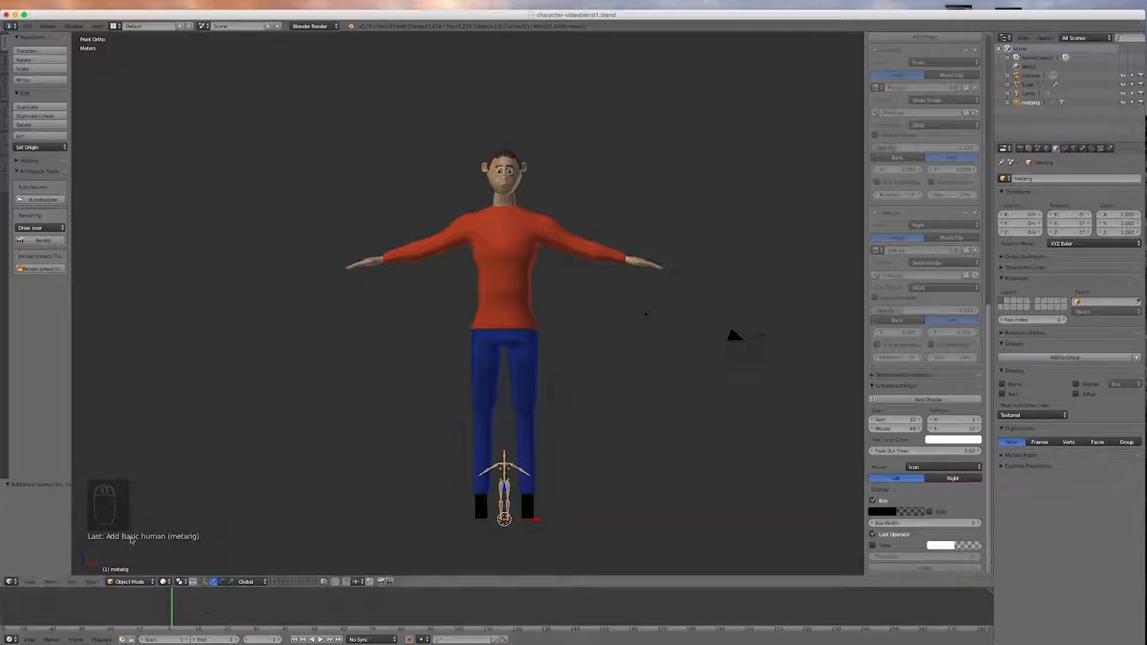
Step: With X-Ray display on, scale all metarig bones around the 3D cursor by 5.383 in Edit Mode to match the character's height
click(187, 584)
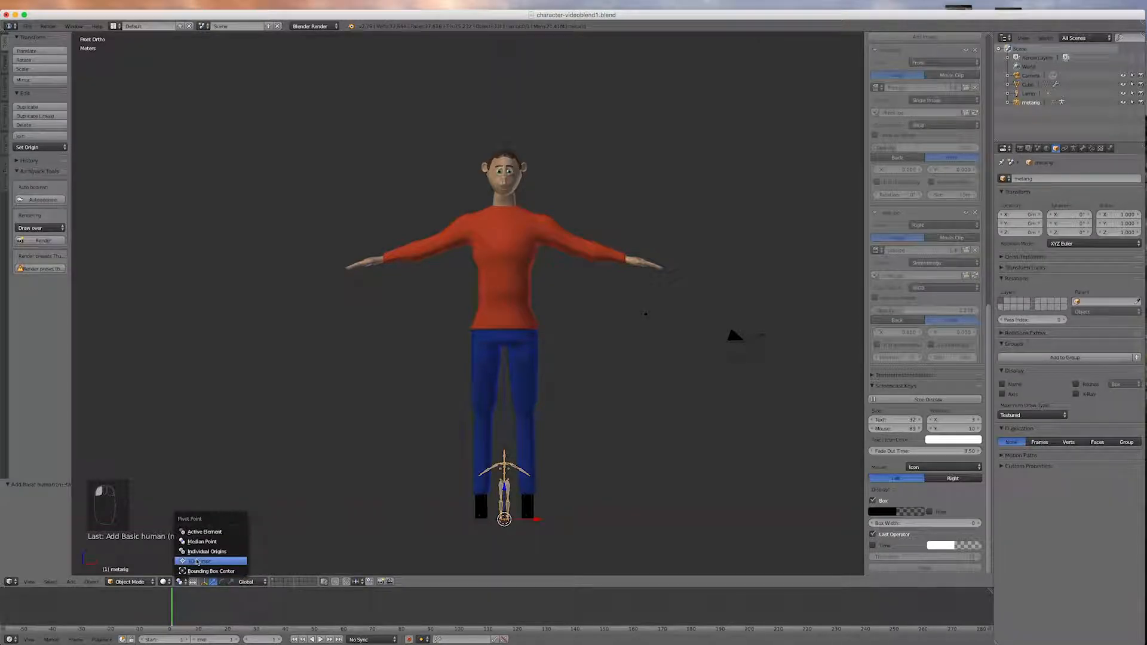
click(197, 562)
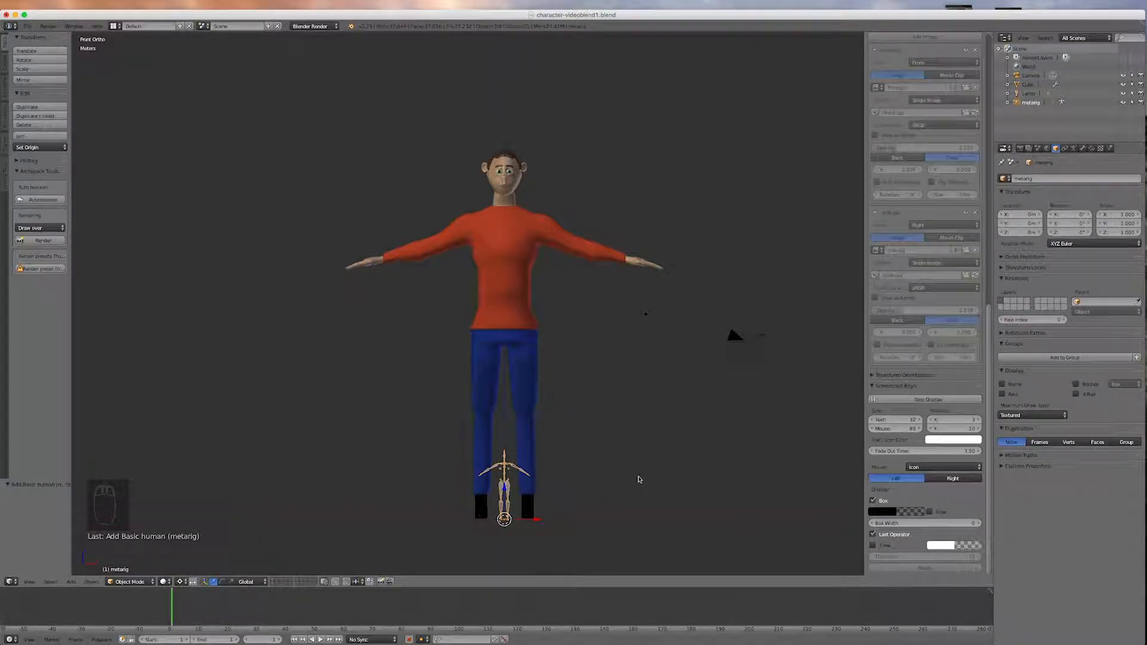
click(1077, 394)
key(Tab)
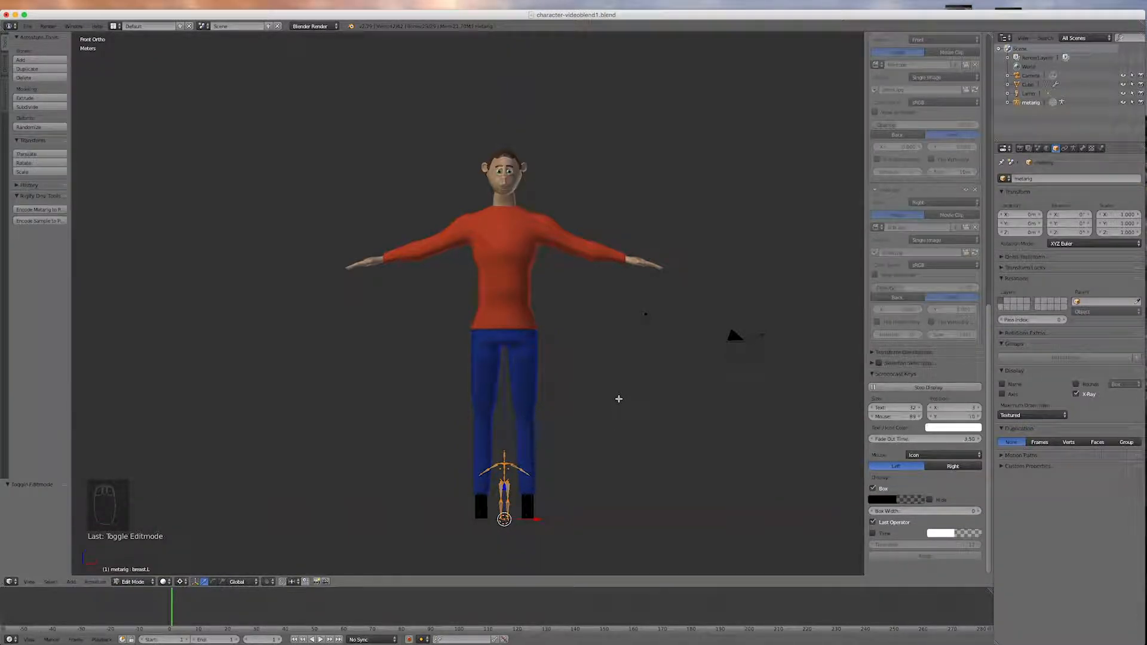
key(s)
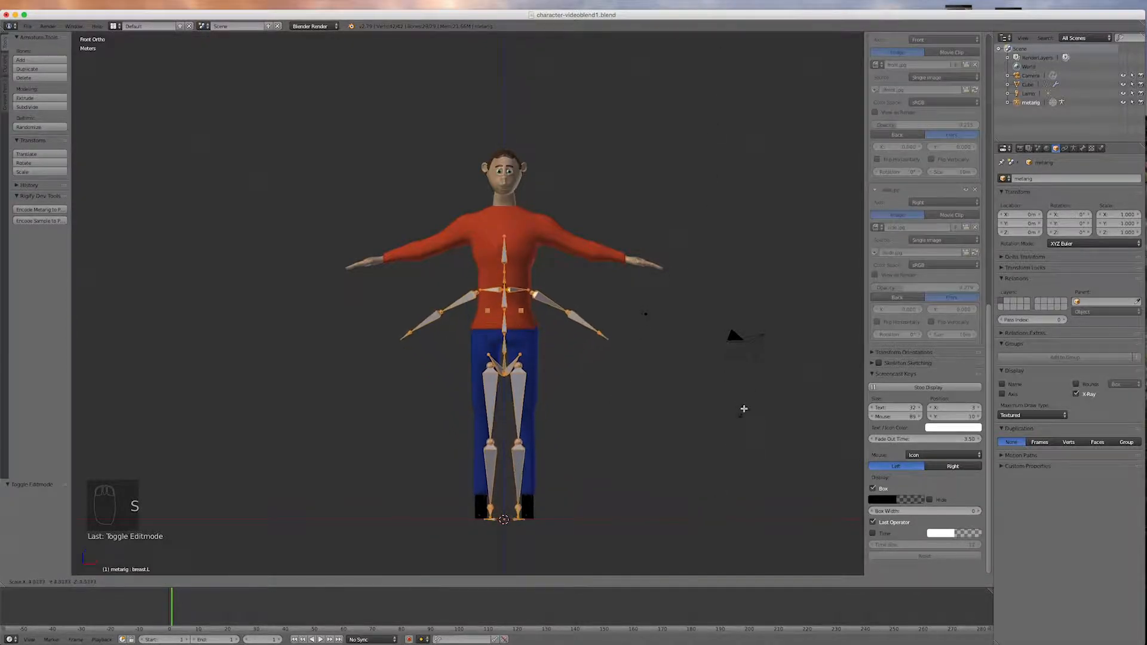
click(802, 217)
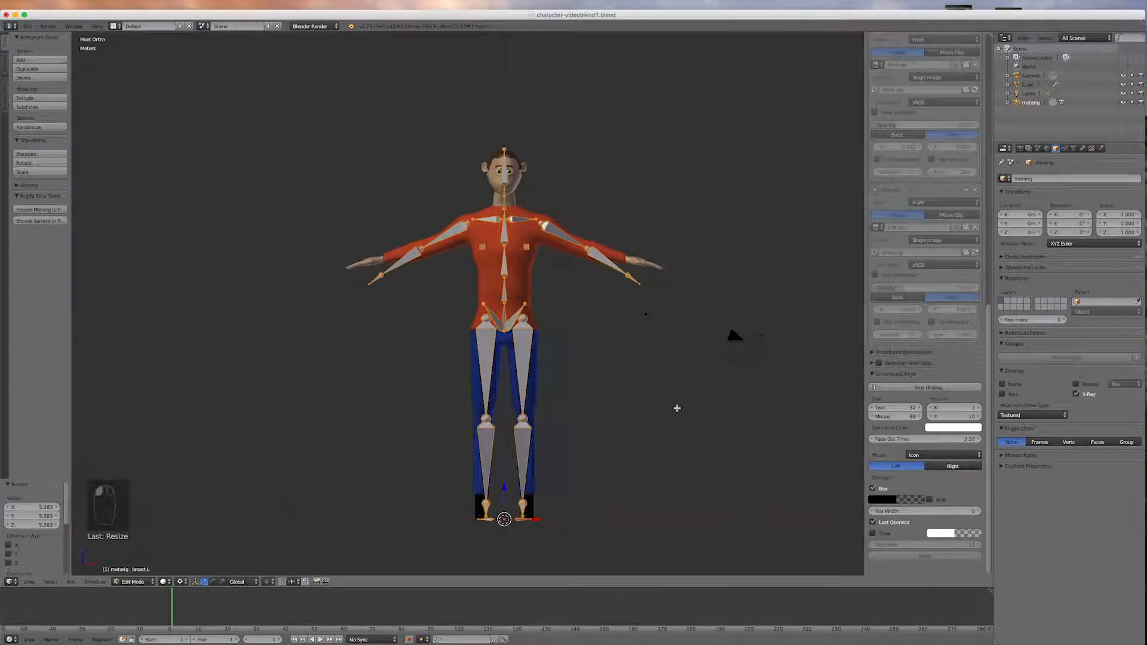
Step: Enable X-Axis Mirror for editing the metarig's bones
click(4, 65)
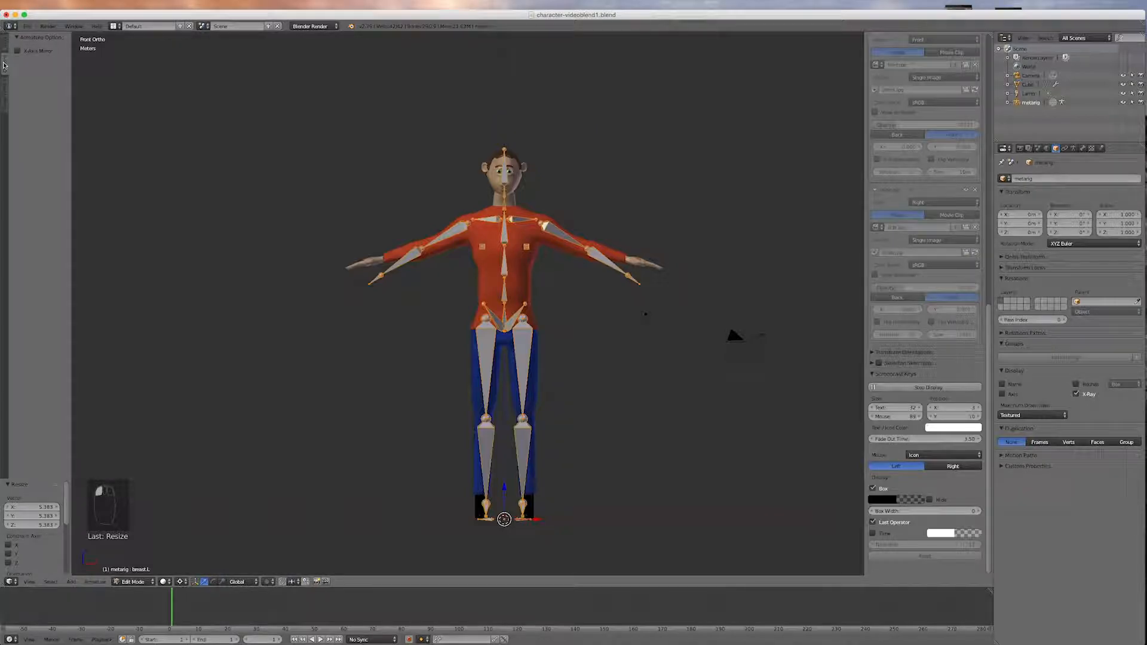
click(42, 54)
click(5, 43)
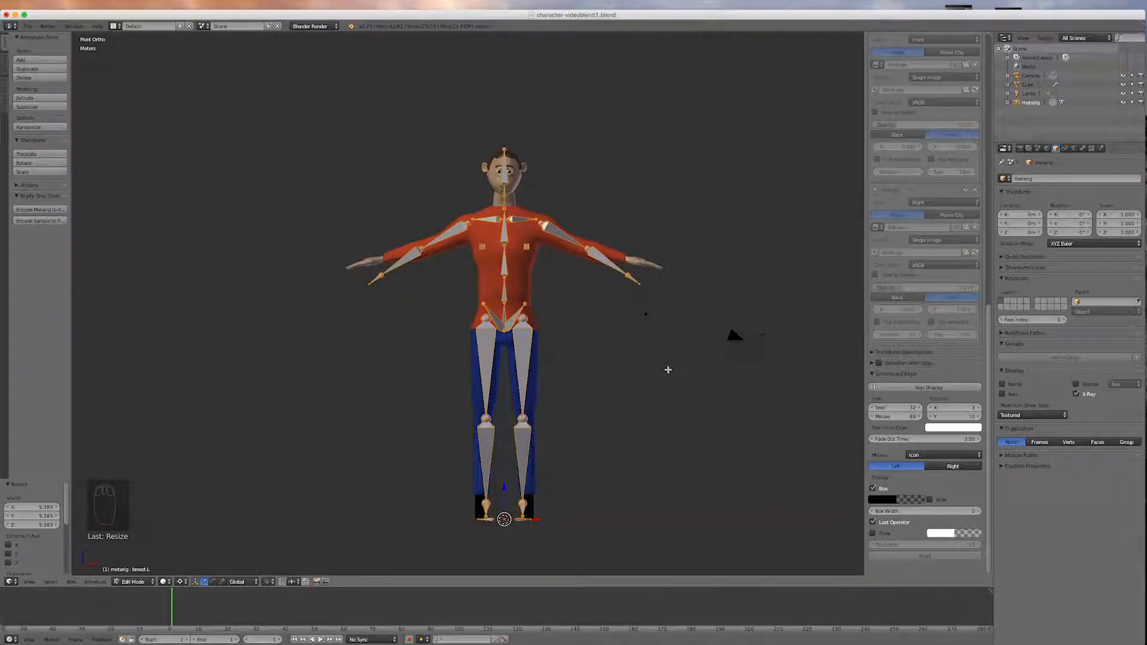
Step: With Median Point as pivot, move all left leg bones outward along X by about 14.2 cm and back along Y by about 33.6 cm
key(a)
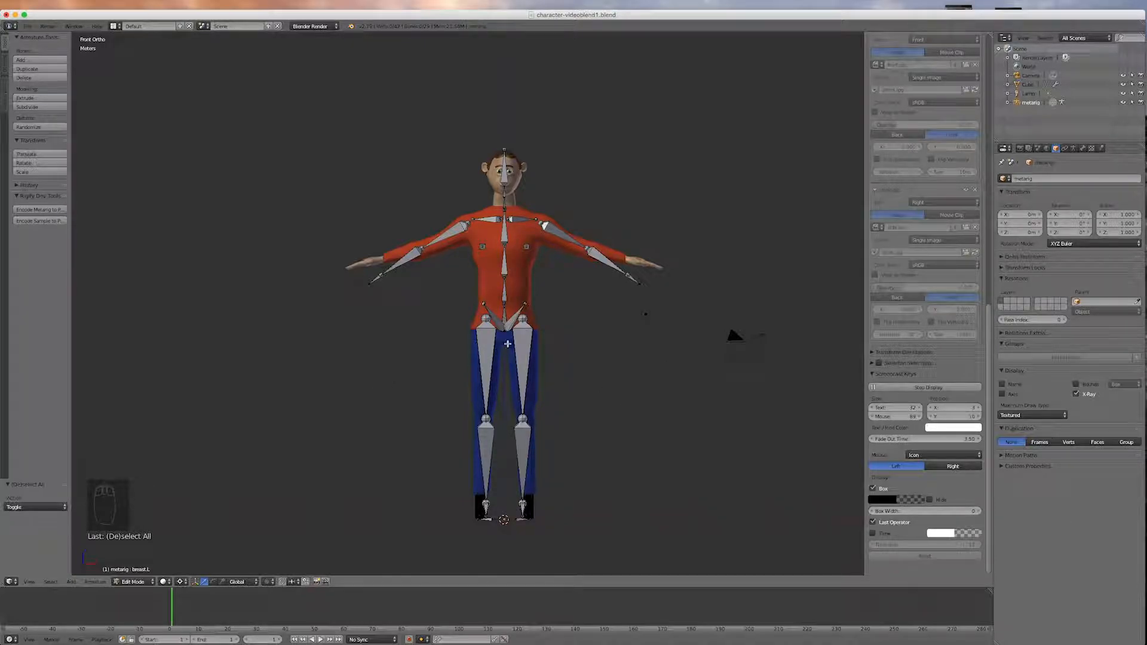
key(b)
drag(507, 344, 558, 538)
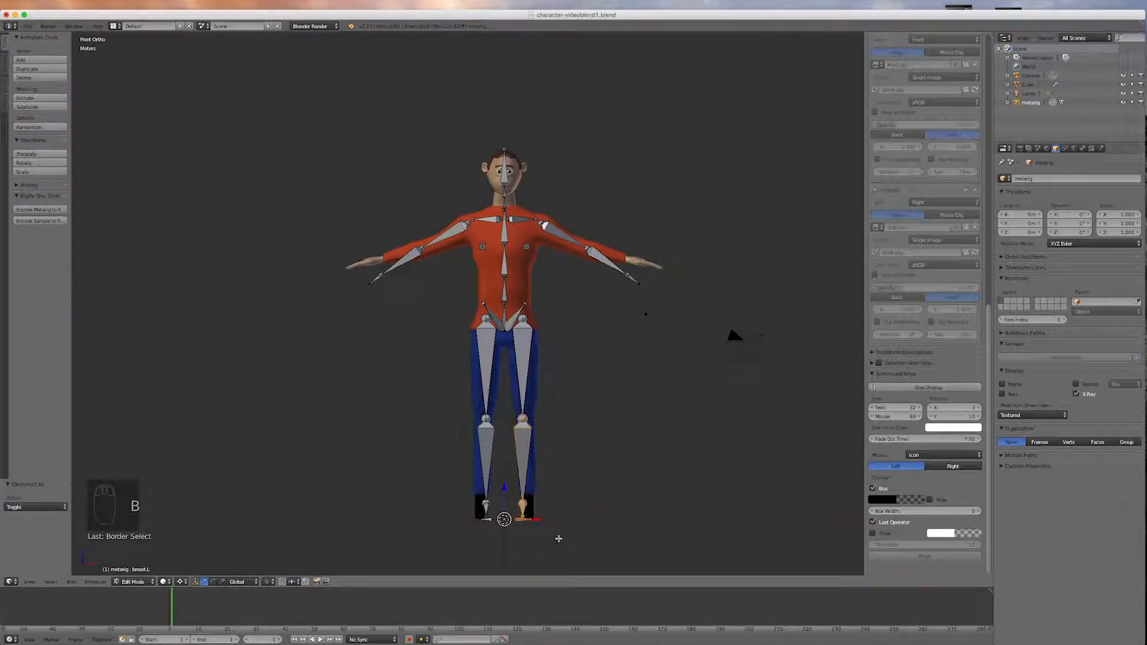
right_click(526, 374)
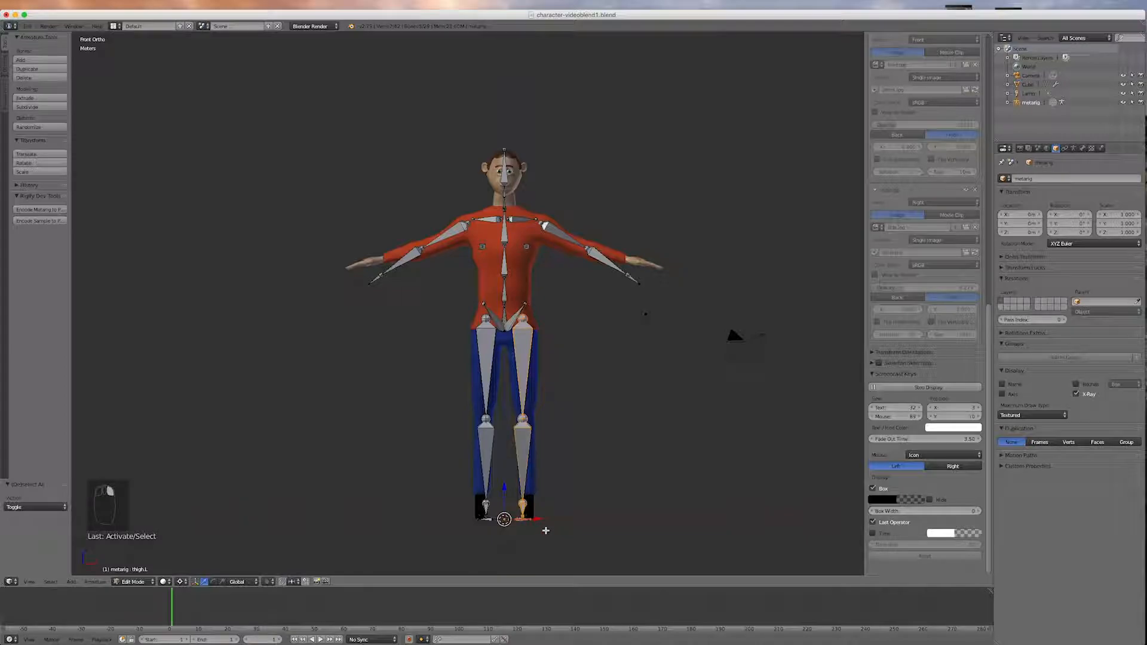
click(185, 583)
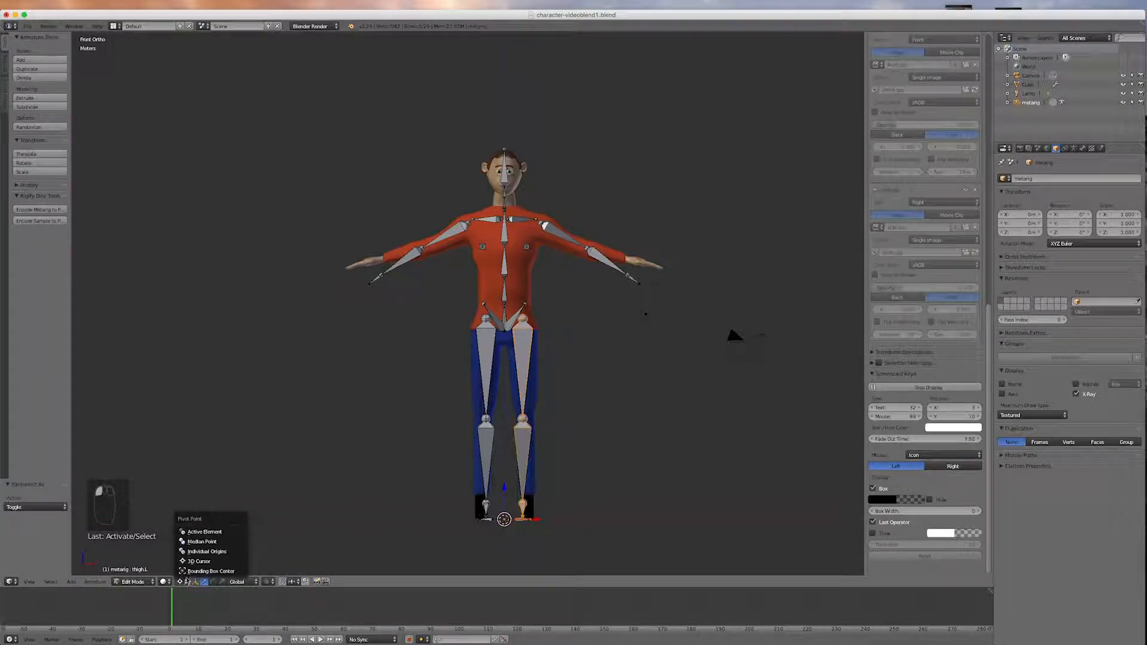
click(196, 543)
drag(551, 474, 556, 472)
key(KP_3)
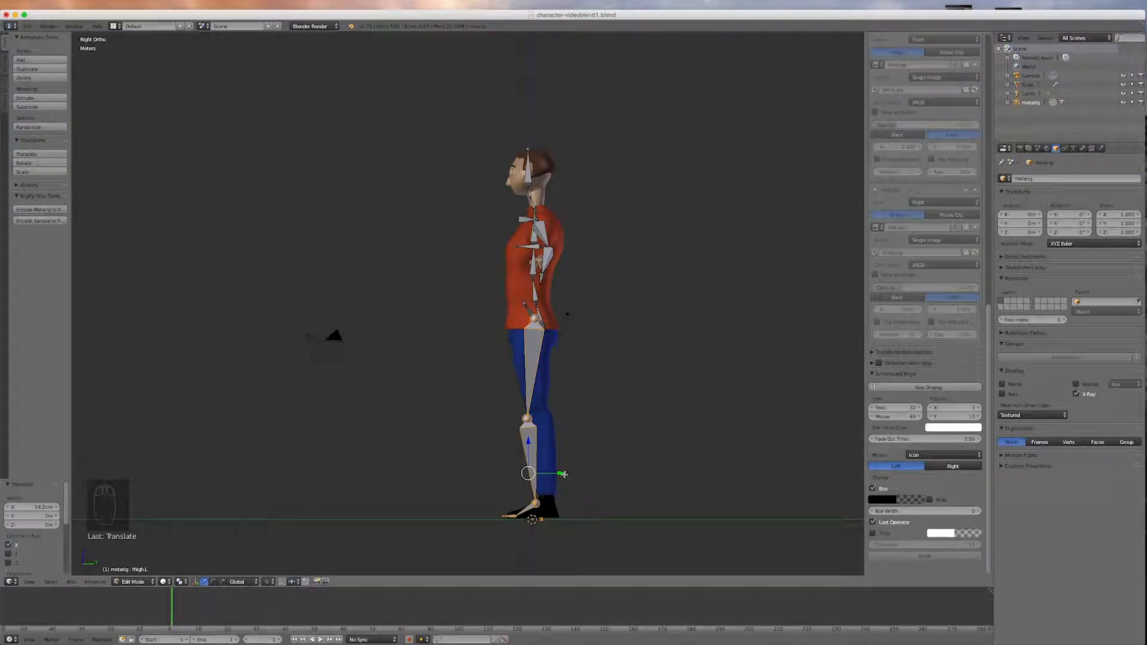
drag(564, 475, 568, 472)
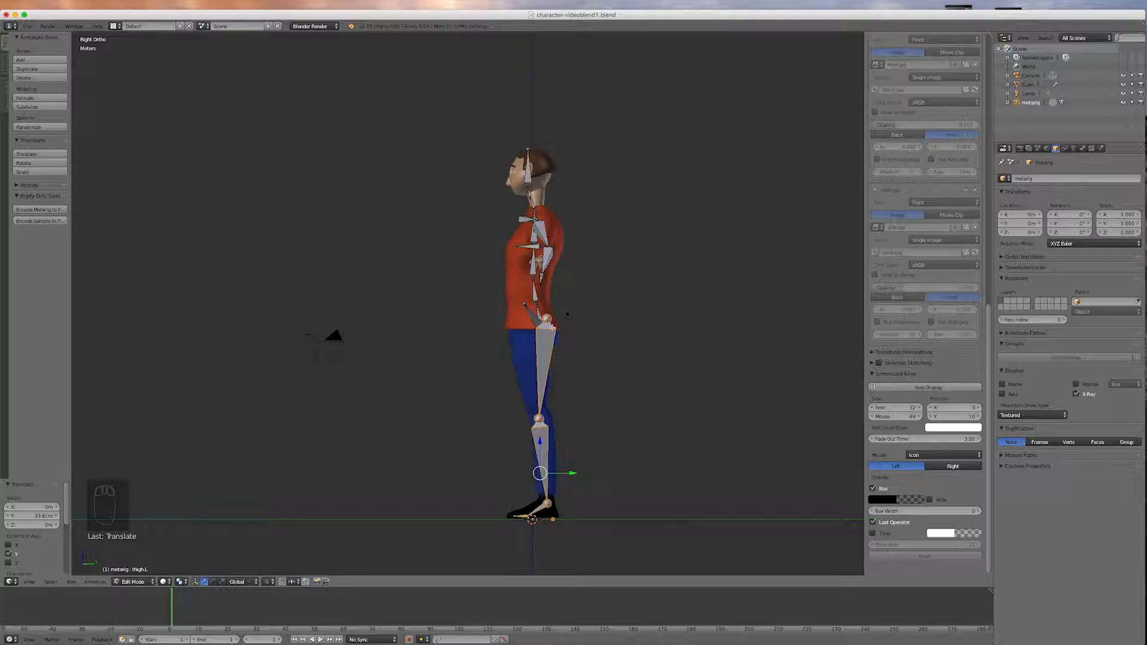
Step: In front view, lower the hip end of the left thigh bone along Z to the top of the trouser leg
key(KP_1)
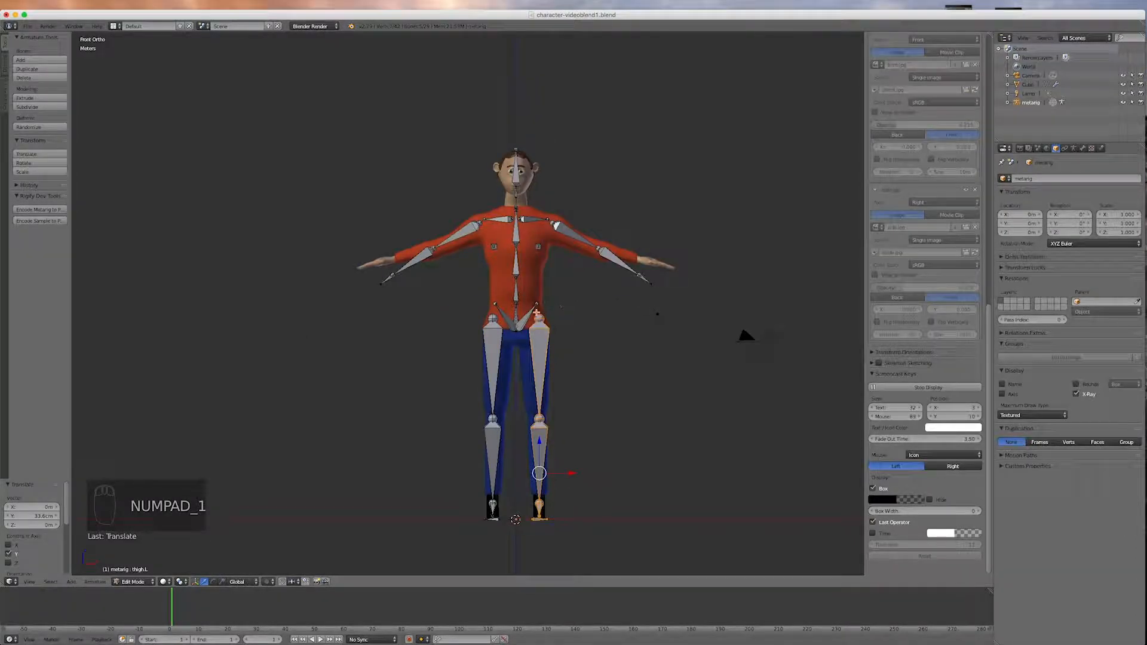
right_click(539, 317)
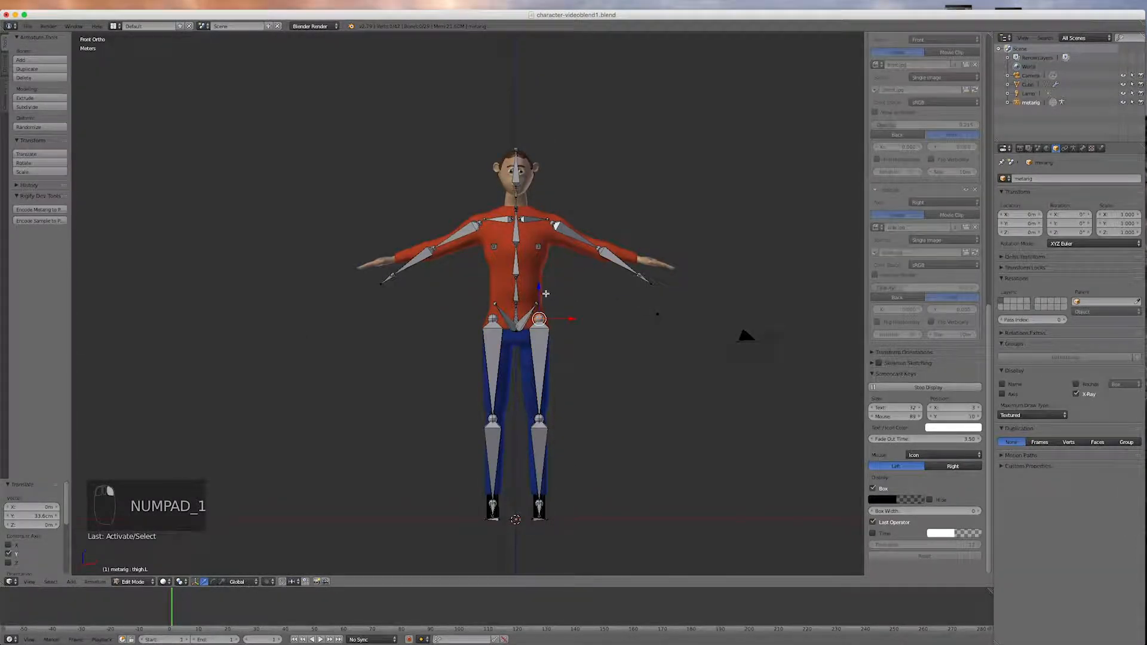
drag(539, 298, 539, 345)
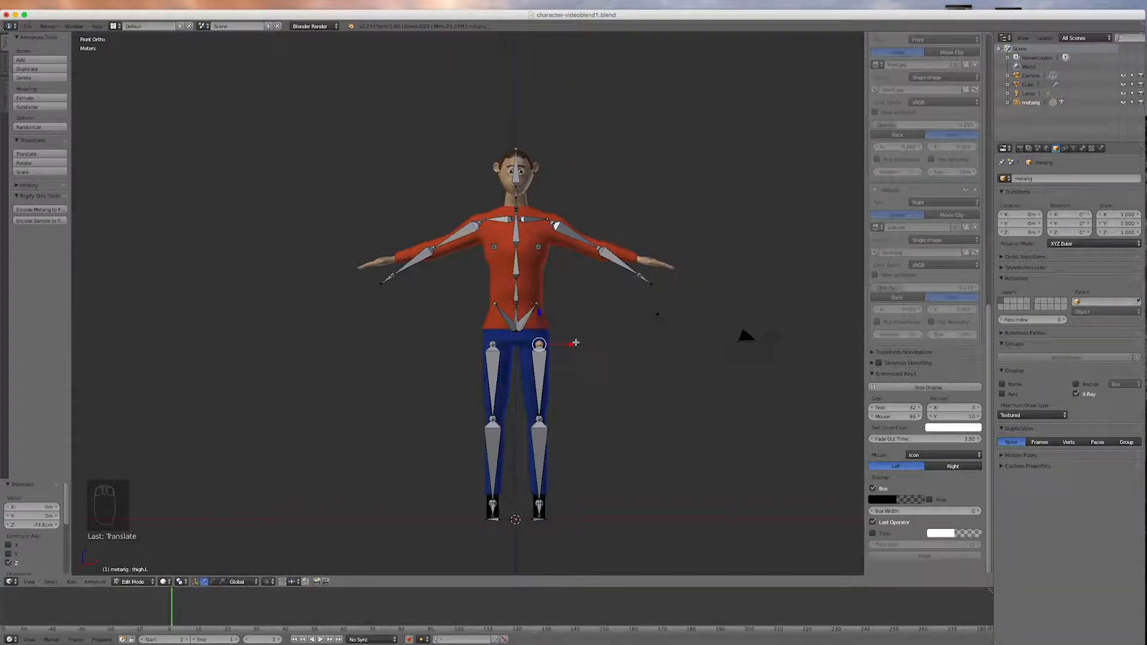
Step: Select the pelvis bones and lower them along Z into the character's hip area
scroll(505, 317, up, 4)
right_click(528, 316)
right_click(552, 331)
drag(540, 287, 604, 302)
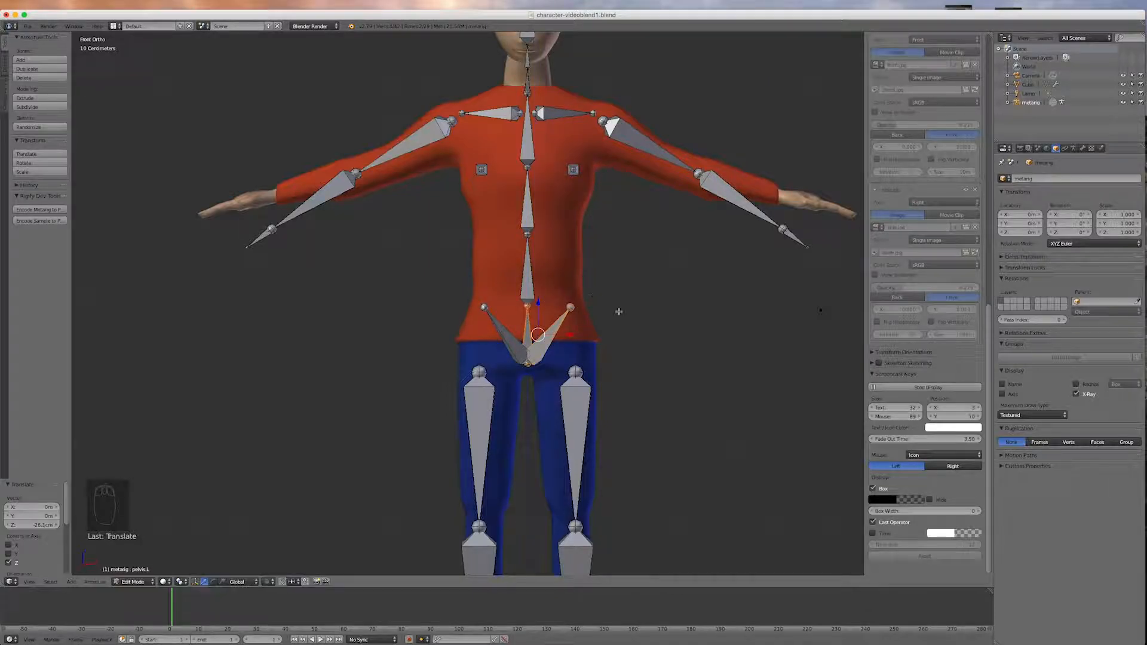
Step: In side view, select the heel bone and move it up and back to the rear edge of the shoe sole
scroll(819, 333, down, 5)
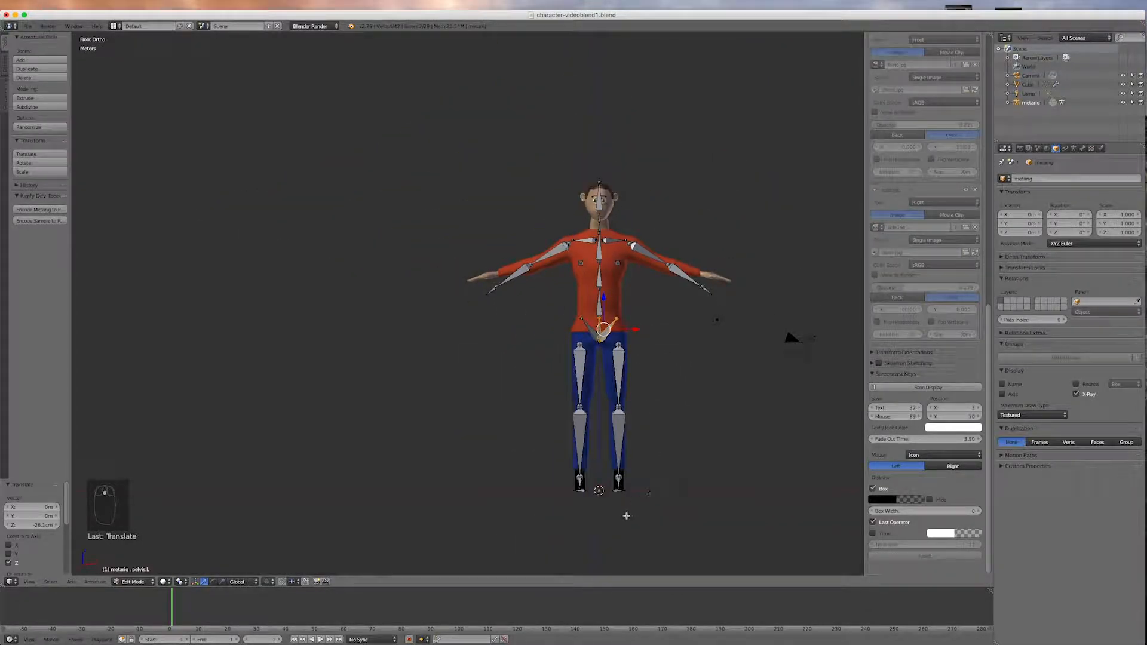
scroll(623, 483, up, 6)
key(KP_3)
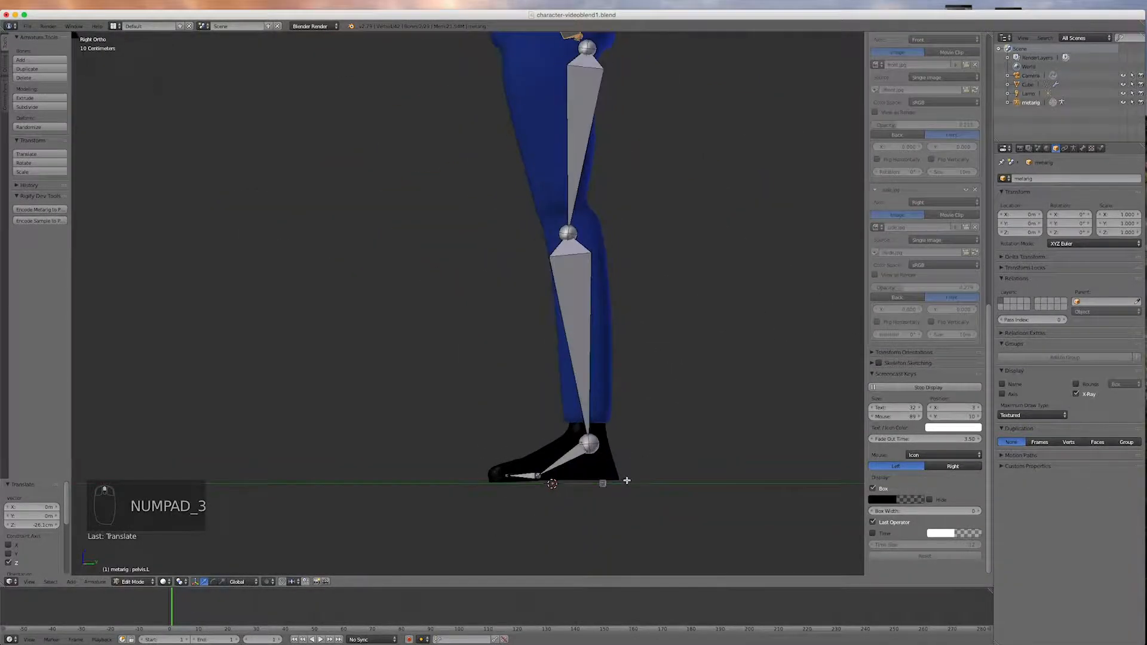
scroll(544, 485, up, 4)
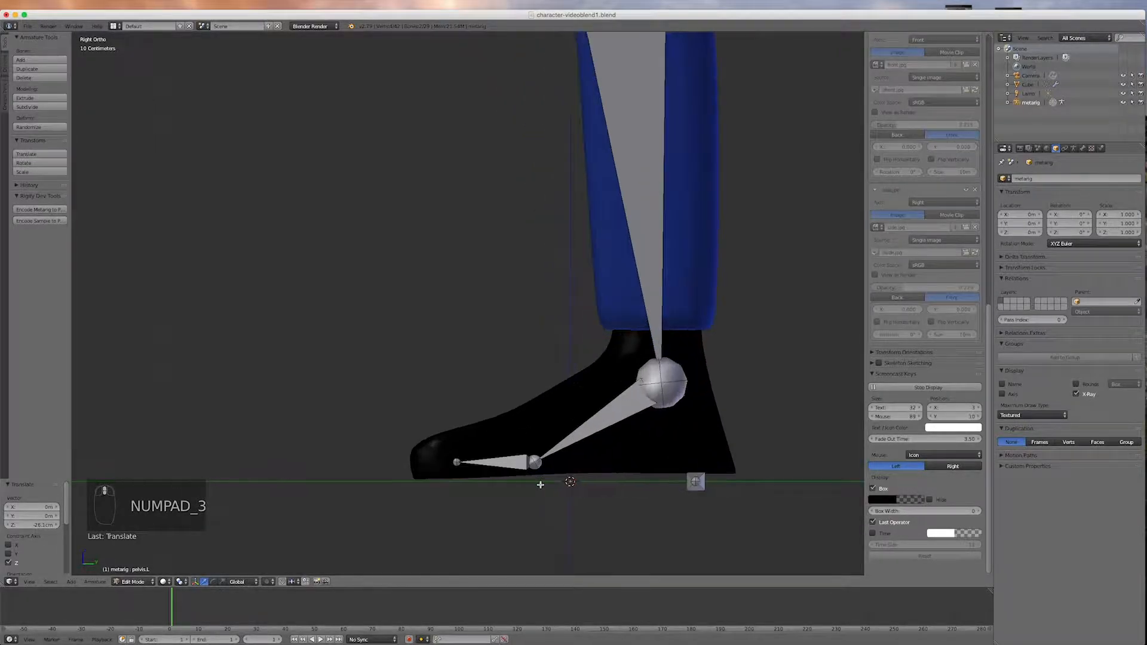
scroll(540, 484, up, 2)
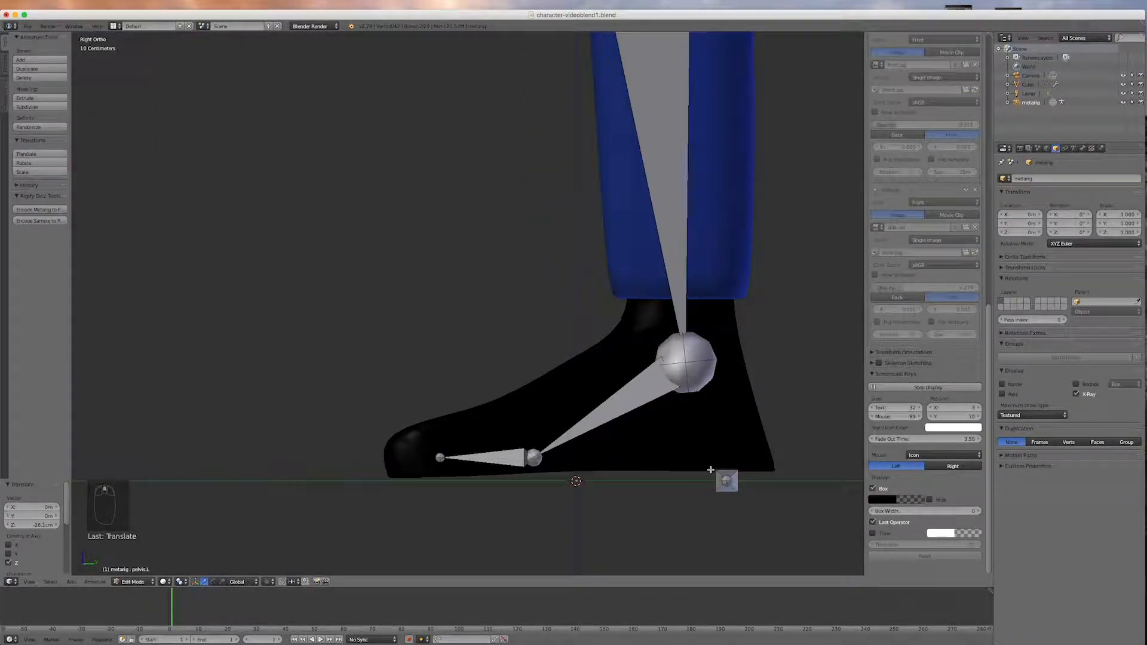
key(b)
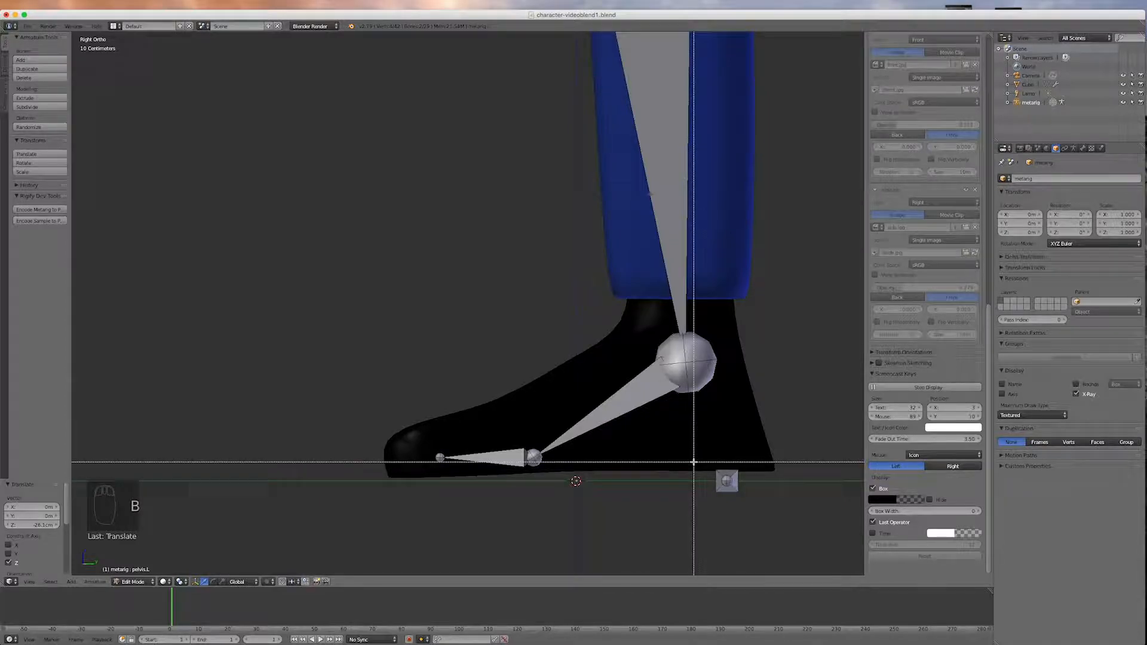
right_click(693, 461)
key(a)
key(a)
key(a)
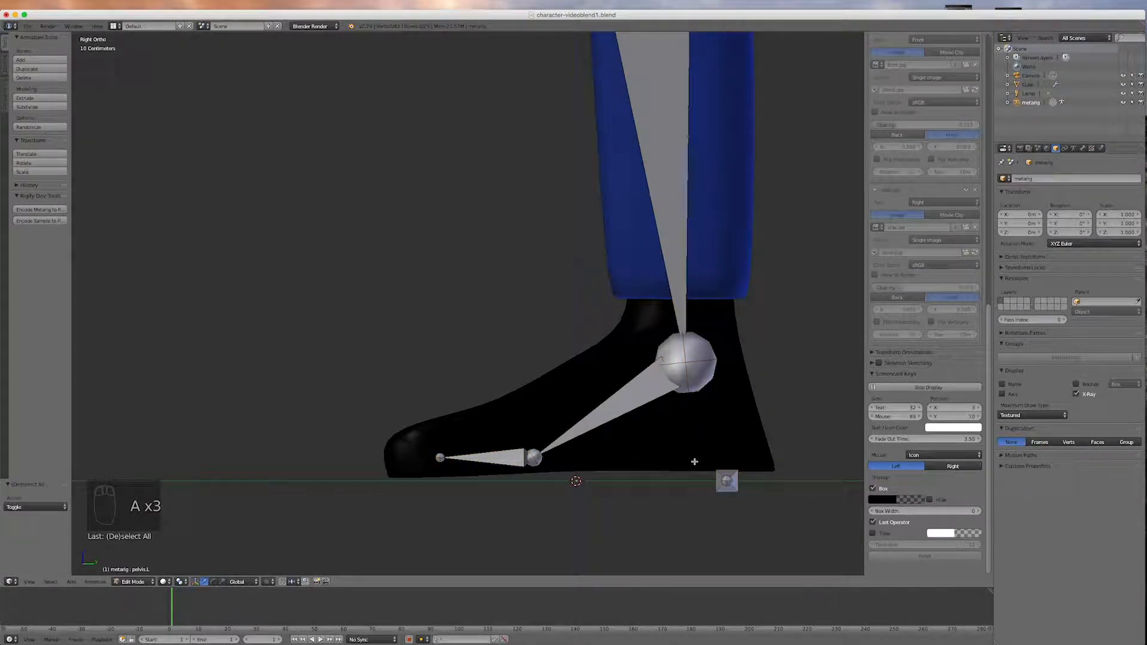
key(b)
drag(711, 461, 789, 538)
drag(758, 481, 765, 428)
Step: Raise the toe bone slightly and extend its tip forward along Y by about 19 cm to the end of the shoe
right_click(488, 458)
drag(487, 457, 421, 449)
right_click(439, 448)
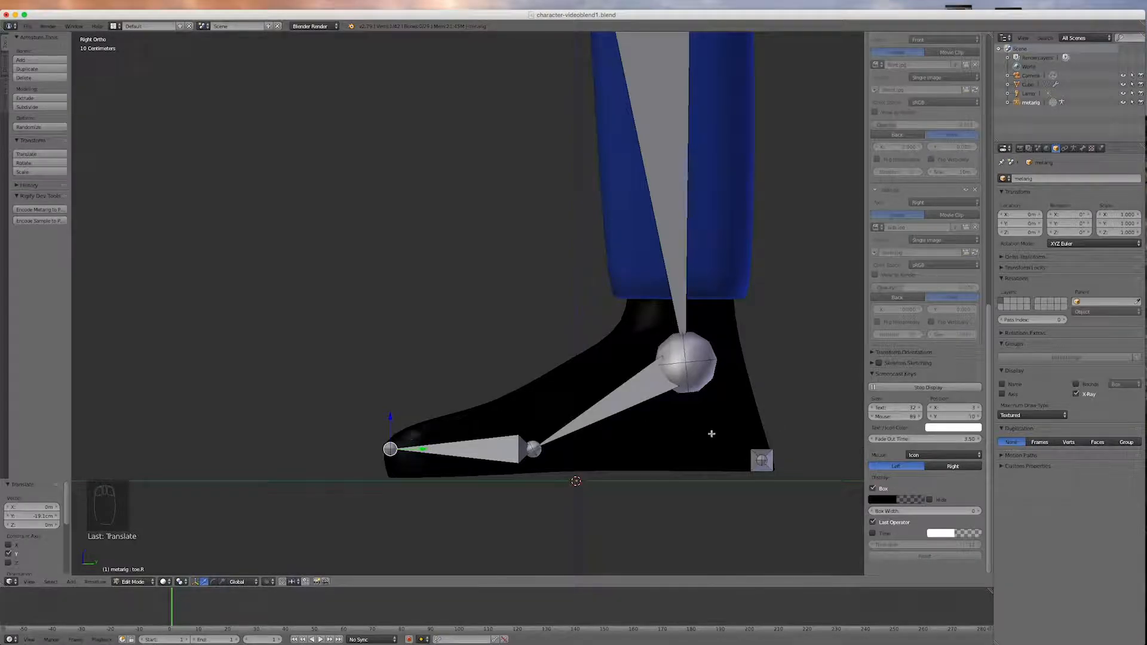
Step: Raise the ankle joint along Z by about 10.2 cm
right_click(682, 340)
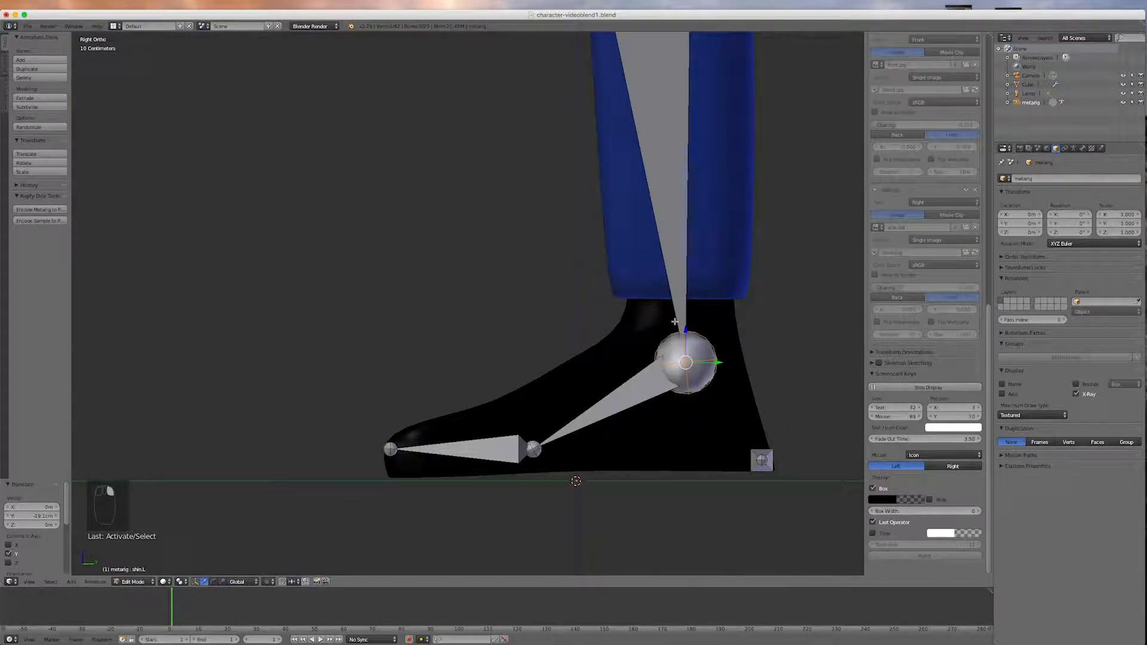
drag(683, 332, 685, 306)
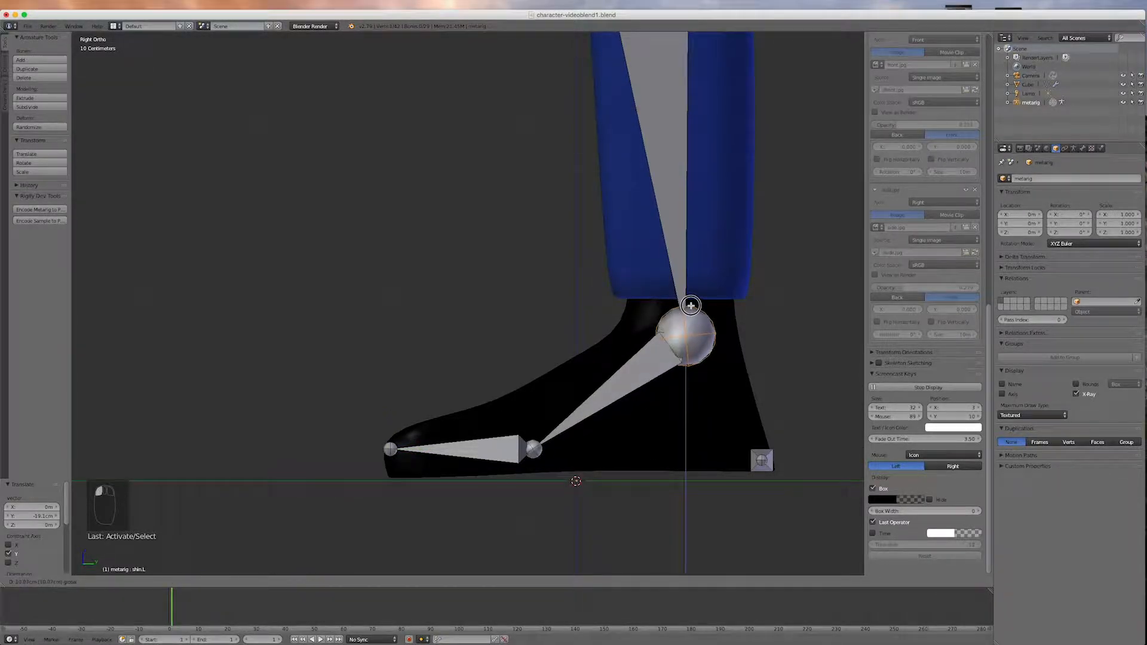
Step: Adjust the knee joint to fit the character's knee and move the hip end of the thigh bone forward along Y
scroll(495, 499, down, 8)
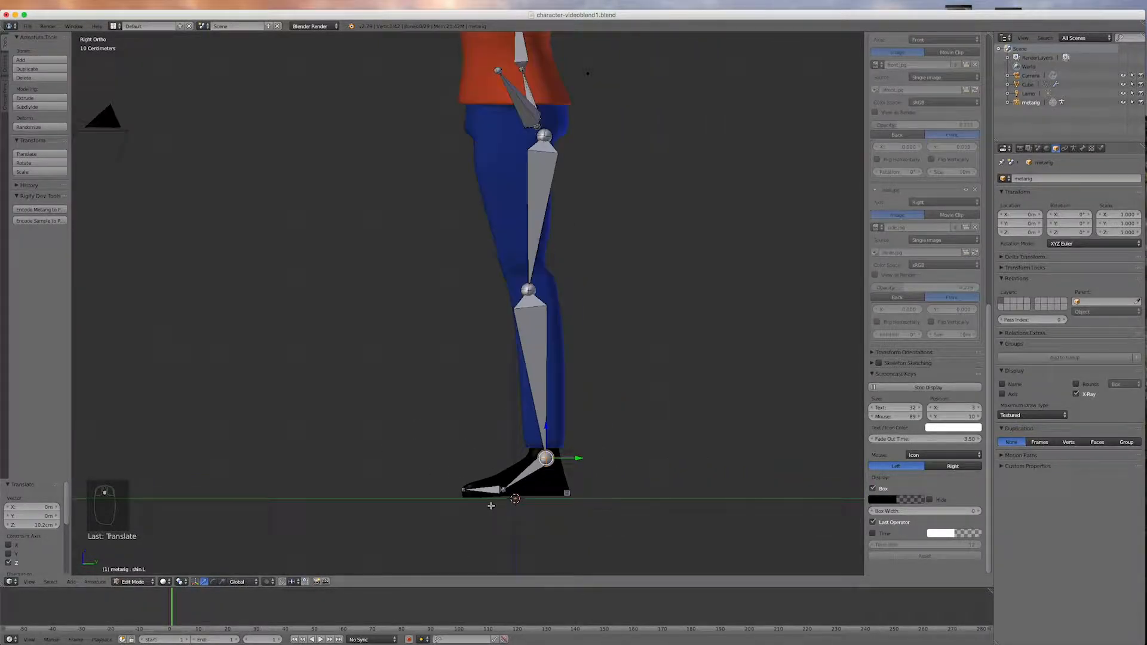
scroll(486, 290, up, 4)
right_click(550, 335)
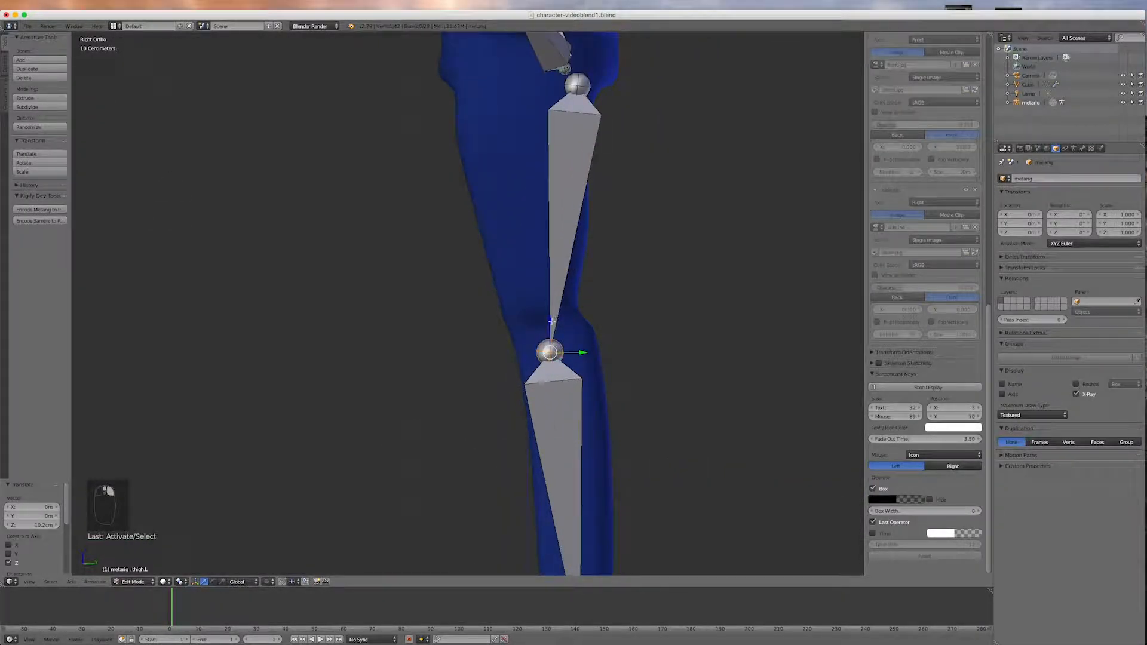
right_click(545, 302)
right_drag(546, 330, 576, 332)
click(576, 333)
right_click(577, 86)
drag(609, 85, 565, 85)
Step: Move the upper neck joint of the spine chain back along Y by about 2 cm toward the middle of the neck
scroll(437, 310, down, 7)
scroll(498, 144, up, 5)
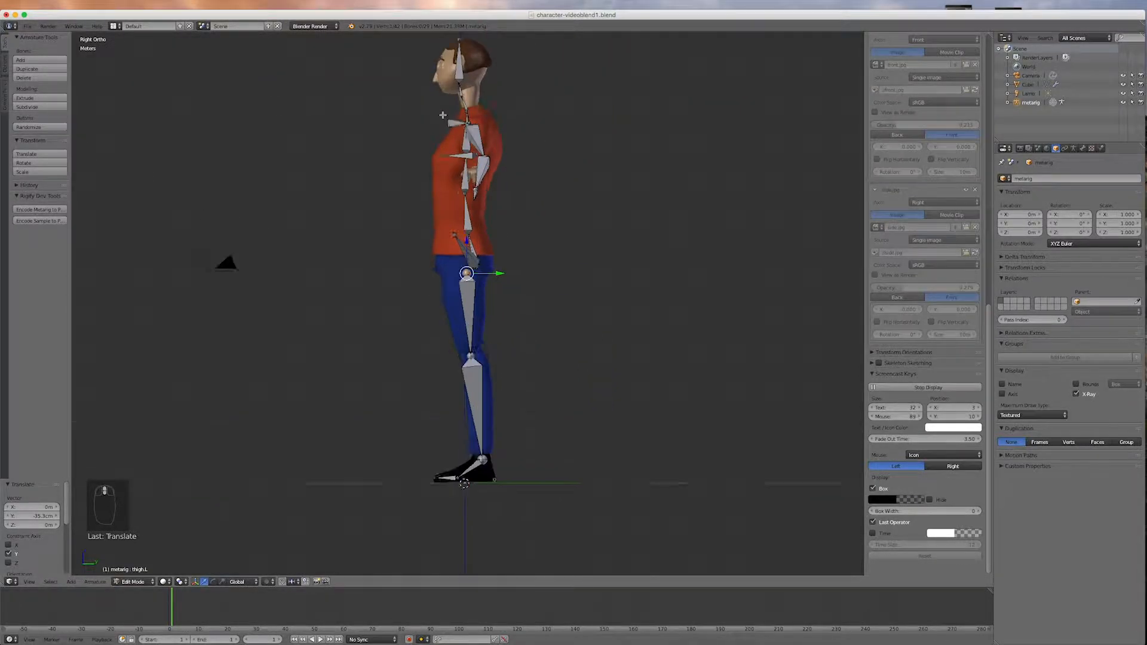
scroll(436, 219, down, 3)
scroll(456, 94, up, 6)
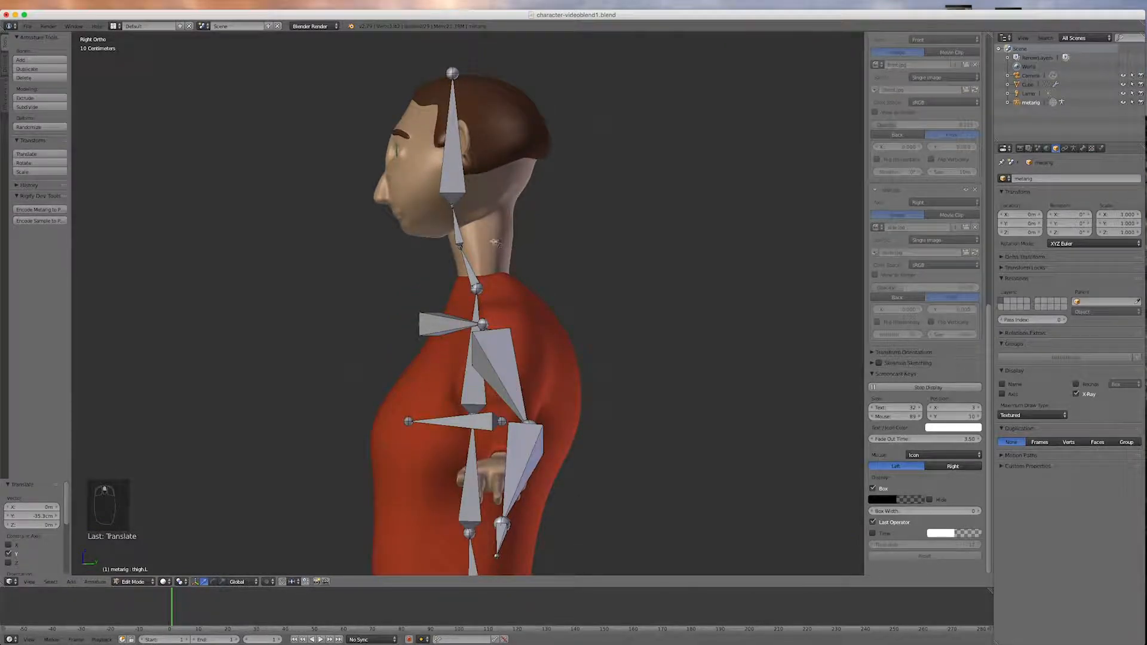
right_click(463, 248)
drag(463, 214, 495, 228)
scroll(541, 304, down, 5)
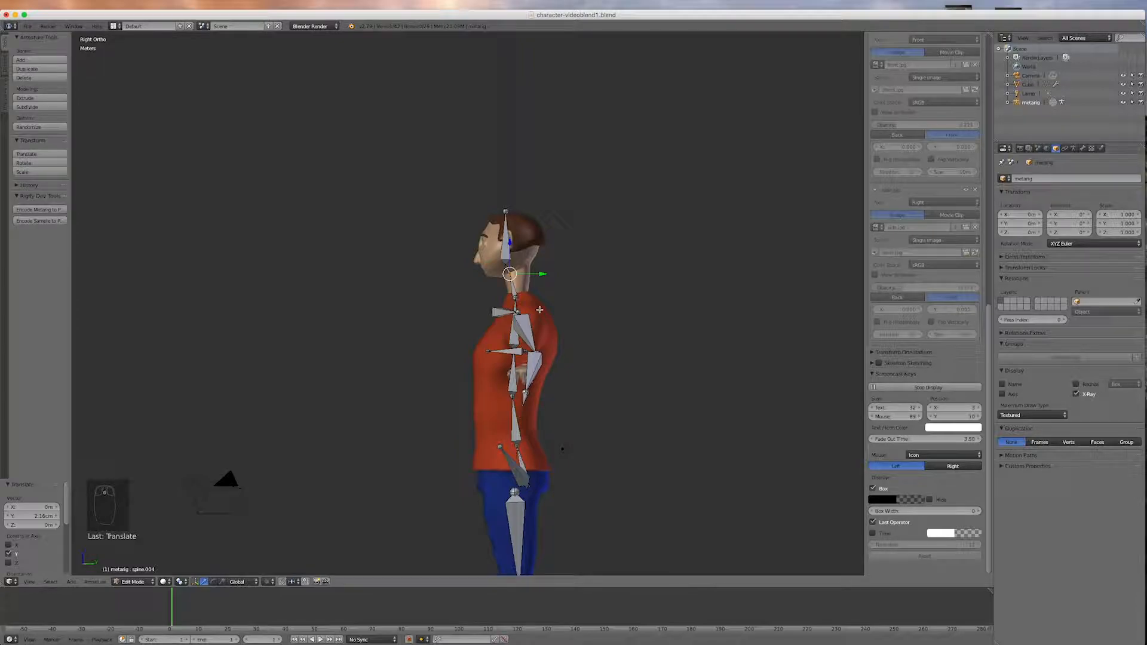
Step: In front view, select the left hand bone and move it up and outward to the character's wrist
key(KP_1)
scroll(728, 426, up, 2)
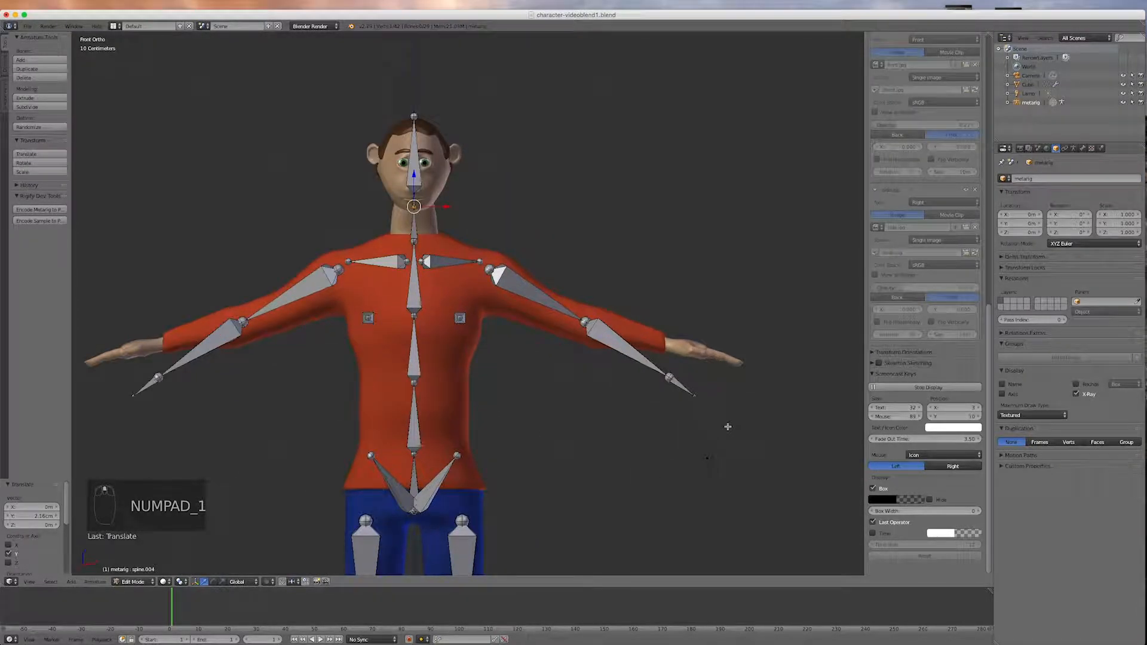
key(a)
key(a)
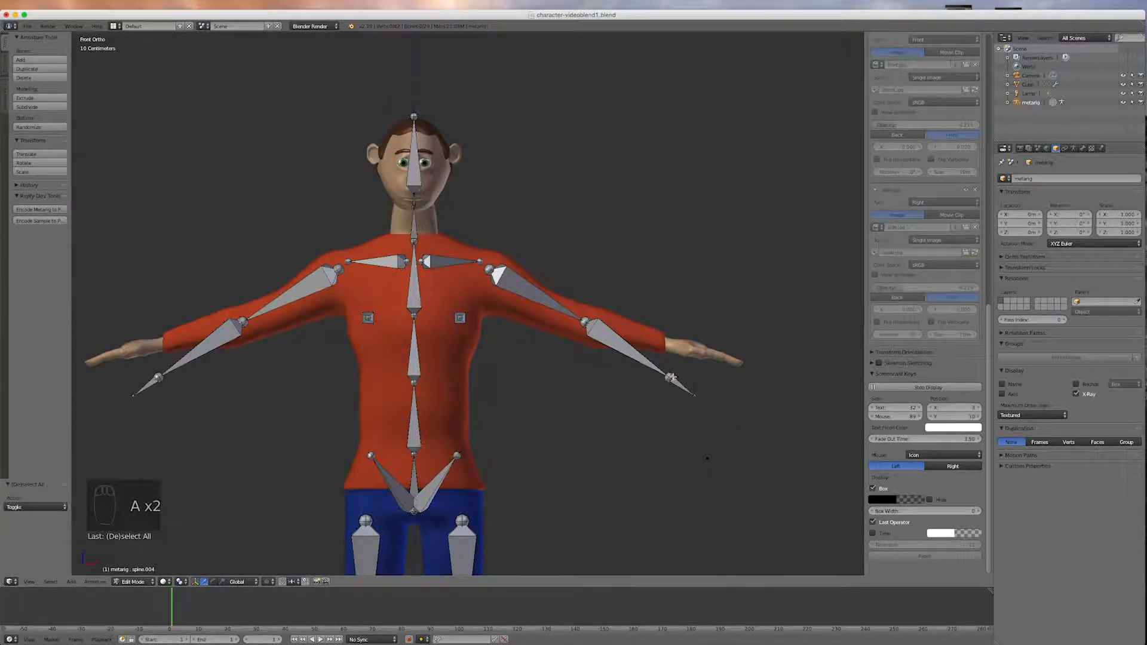
key(b)
drag(662, 359, 721, 424)
drag(681, 353, 719, 354)
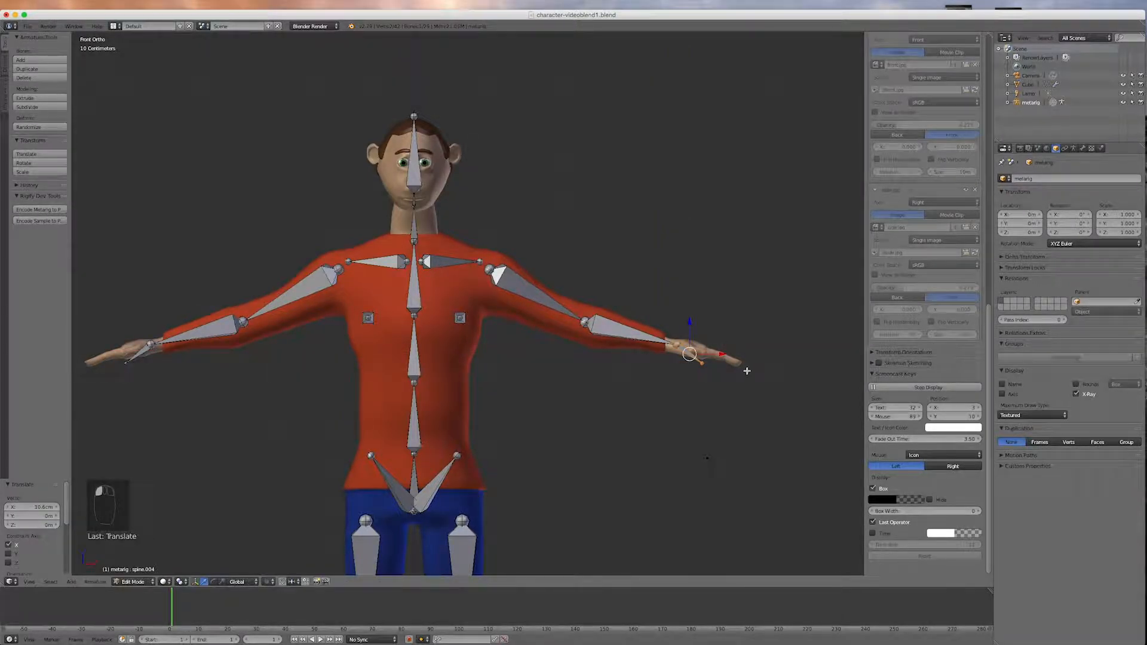
Step: Rotate the left hand bone to follow the angle of the hand and shift it along X by about 4.9 cm
key(r)
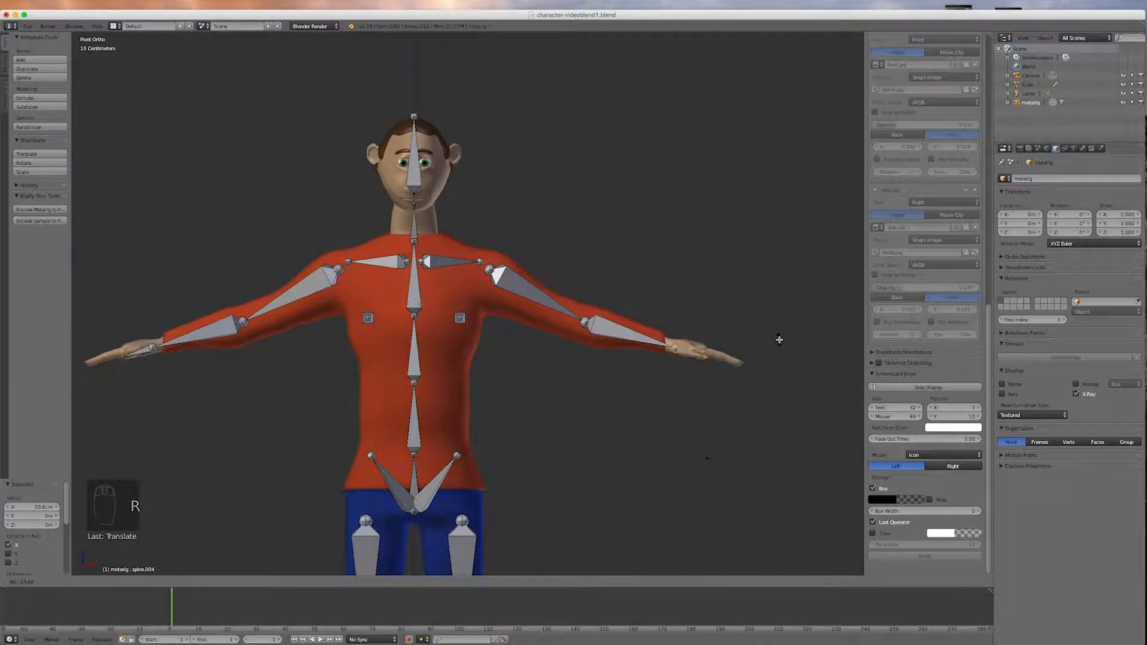
click(778, 336)
drag(686, 325, 733, 366)
Step: Move the left elbow joint forward along Y by about 11 cm in top view, and slightly outward along X in front view
middle_drag(732, 365, 688, 443)
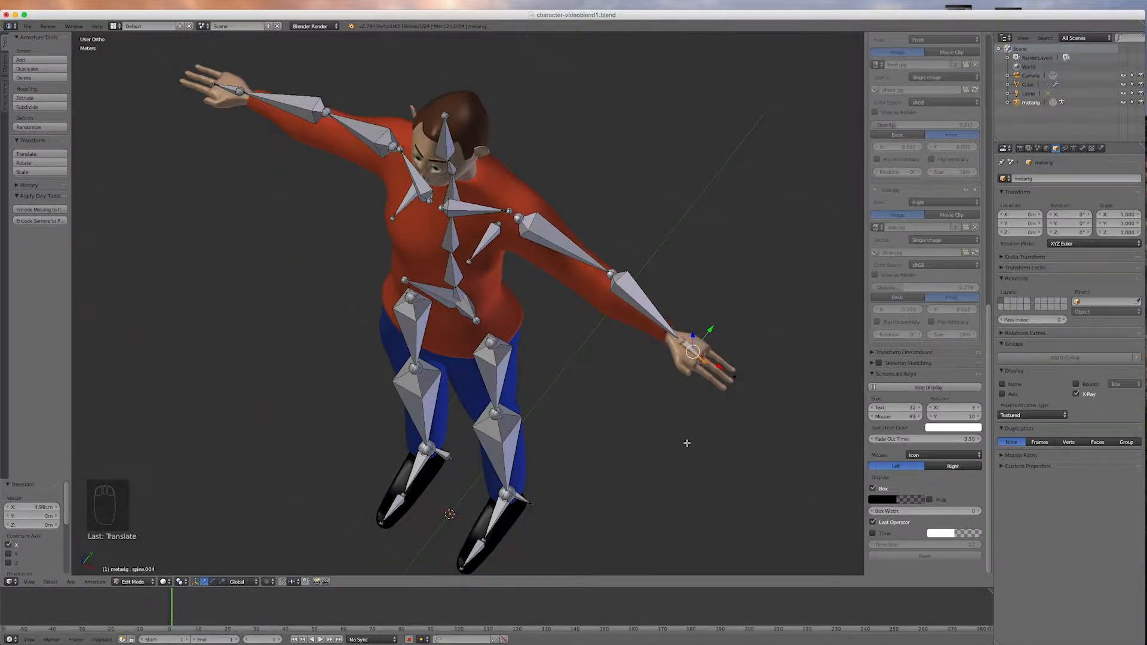
key(KP_7)
right_click(584, 330)
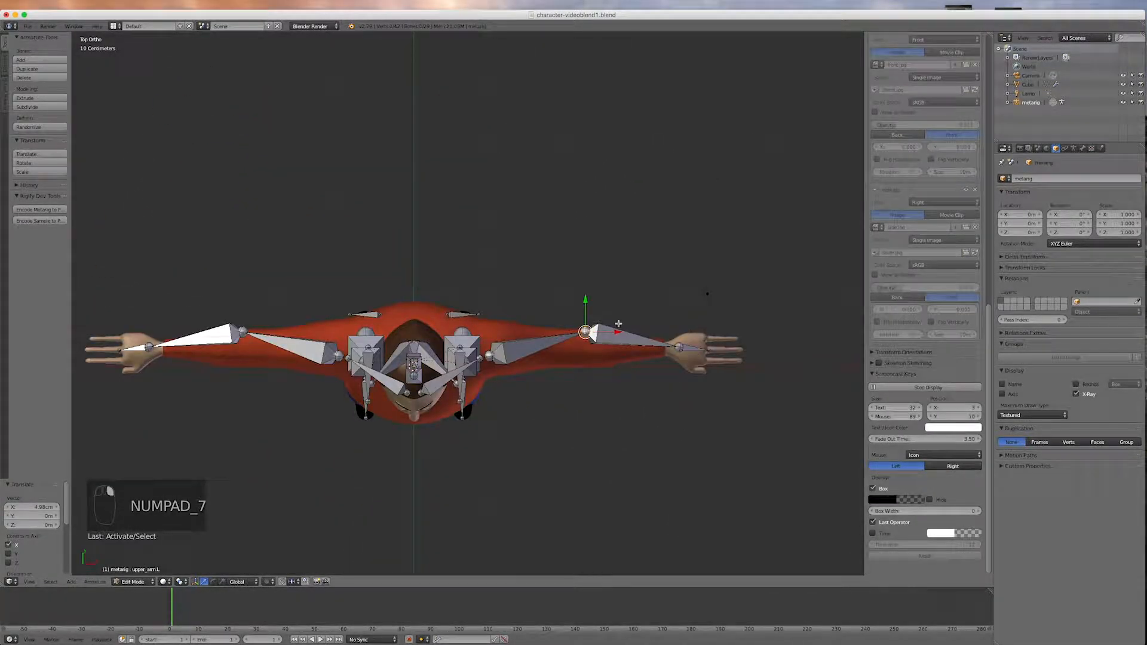
drag(585, 301, 585, 308)
key(KP_1)
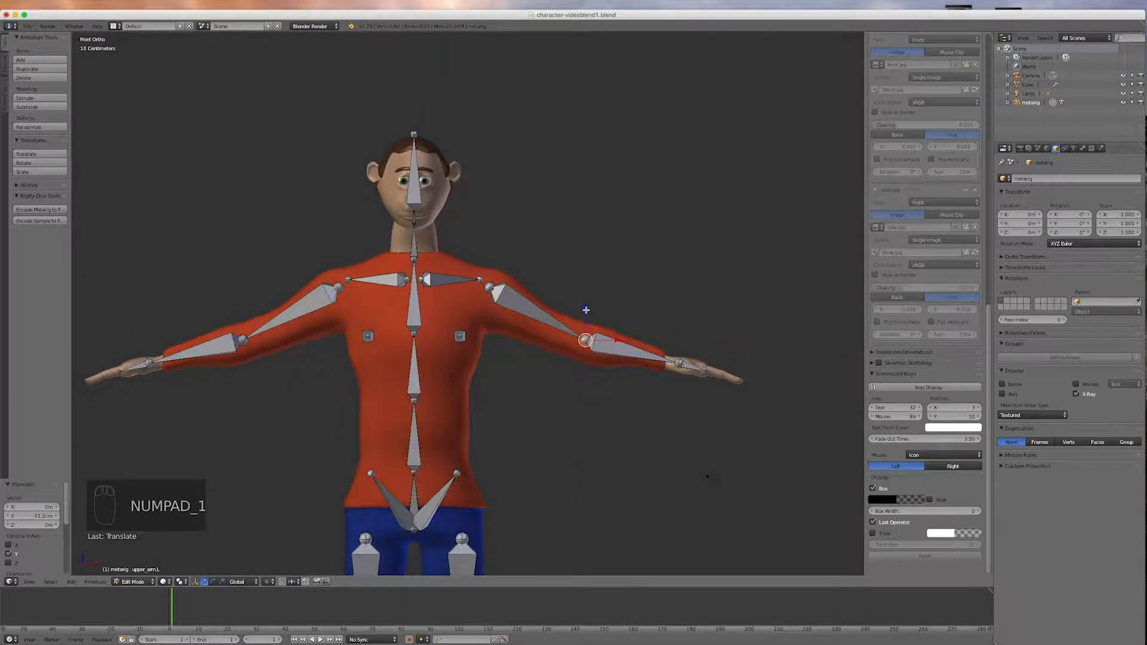
drag(614, 340, 614, 340)
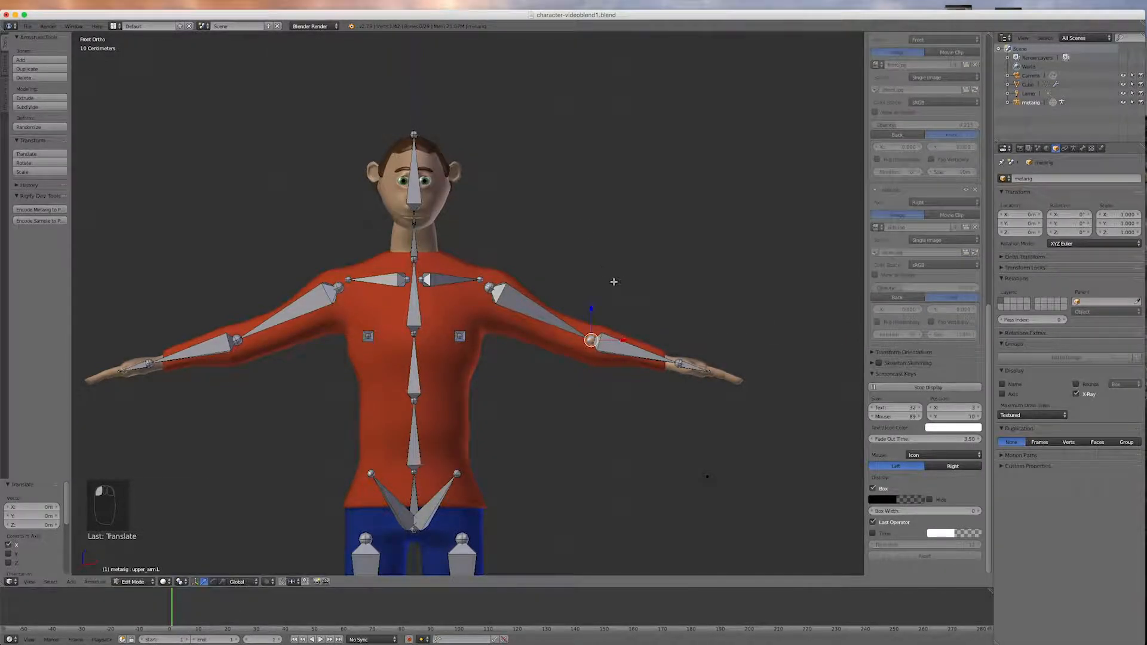
Step: Move the left upper arm's shoulder joint inward along X by about 15.6 cm and the shoulder bone's joint back along Y
right_click(488, 288)
drag(520, 289, 511, 289)
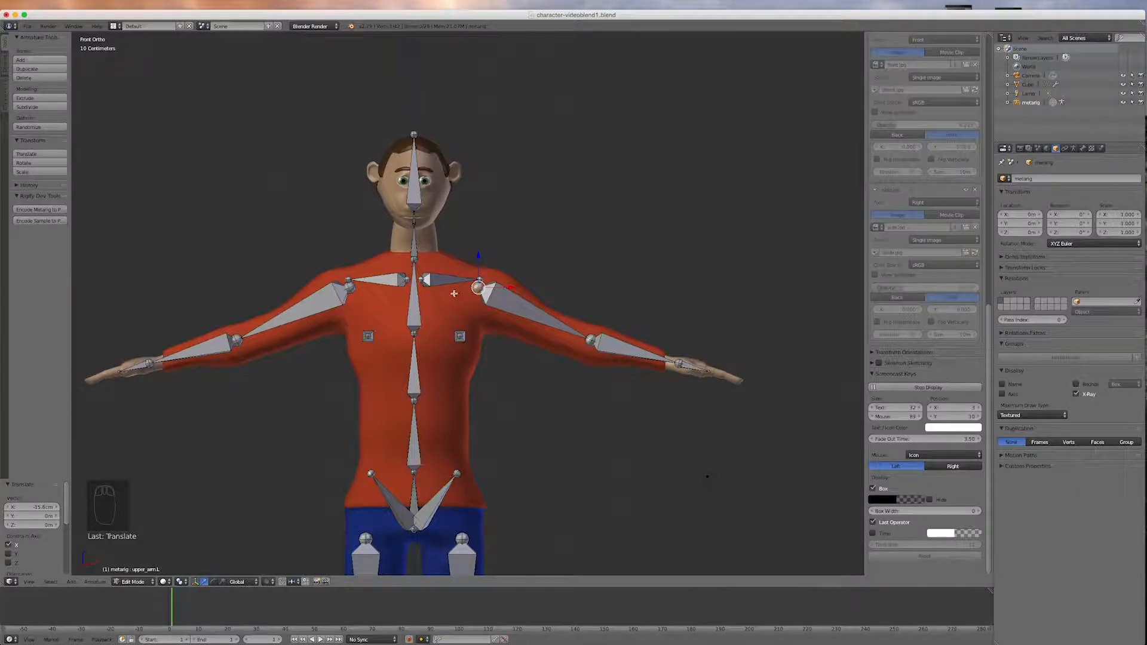
key(KP_3)
right_click(441, 279)
drag(475, 279, 488, 279)
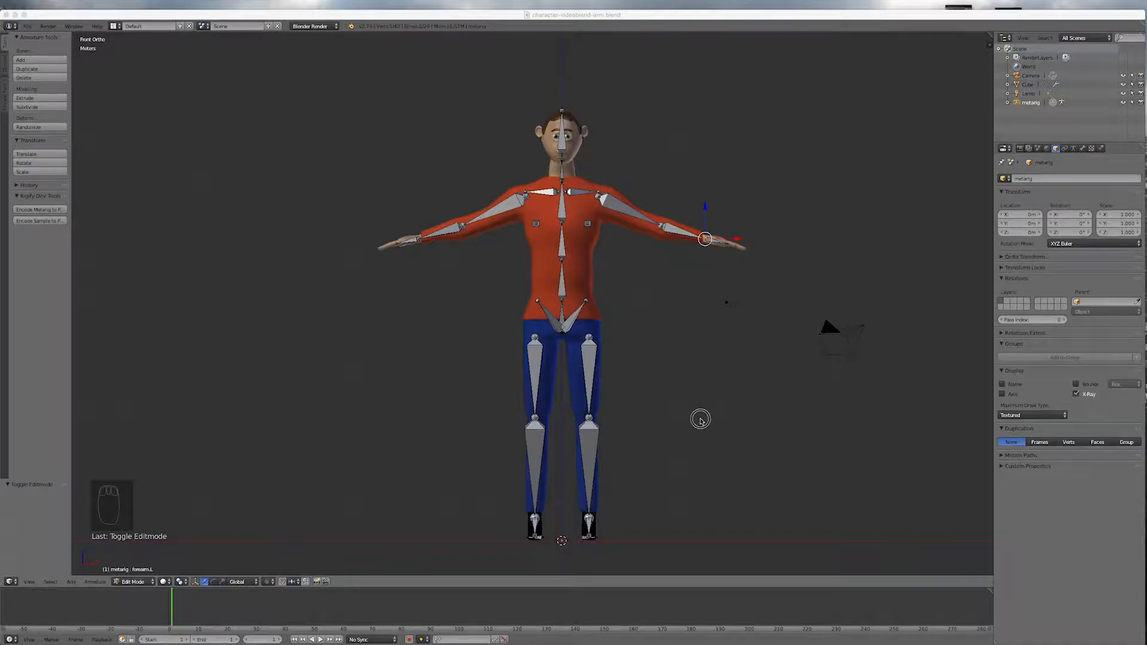
Step: In side view, move the knee joint forward along Y by about 12 cm so the leg bends slightly
key(KP_3)
scroll(679, 435, up, 2)
right_click(699, 422)
drag(732, 423, 727, 425)
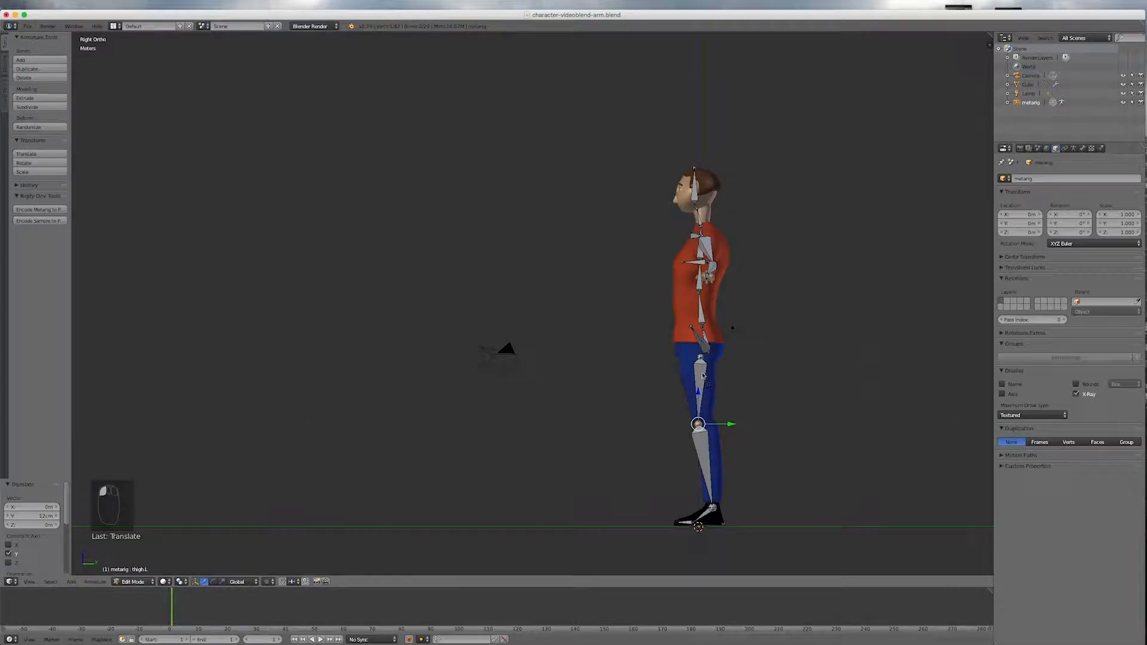
Step: Move the left elbow joint along Y by about 1 cm in top view and return to front view
key(KP_7)
right_click(758, 410)
drag(759, 378, 760, 377)
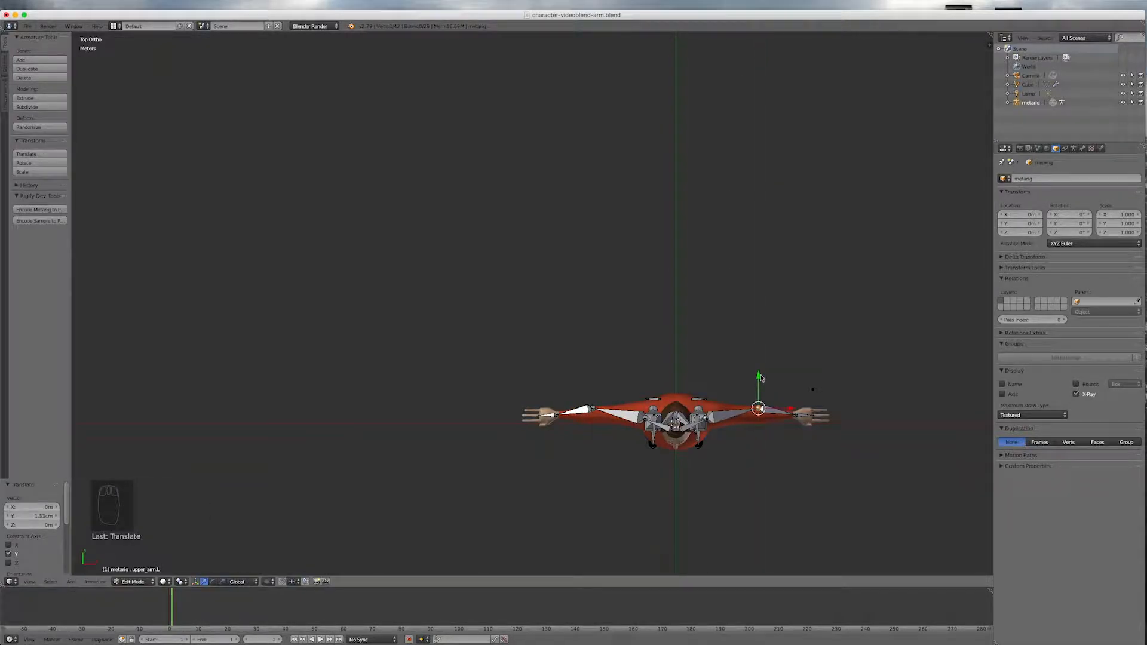
key(KP_1)
scroll(722, 364, down, 4)
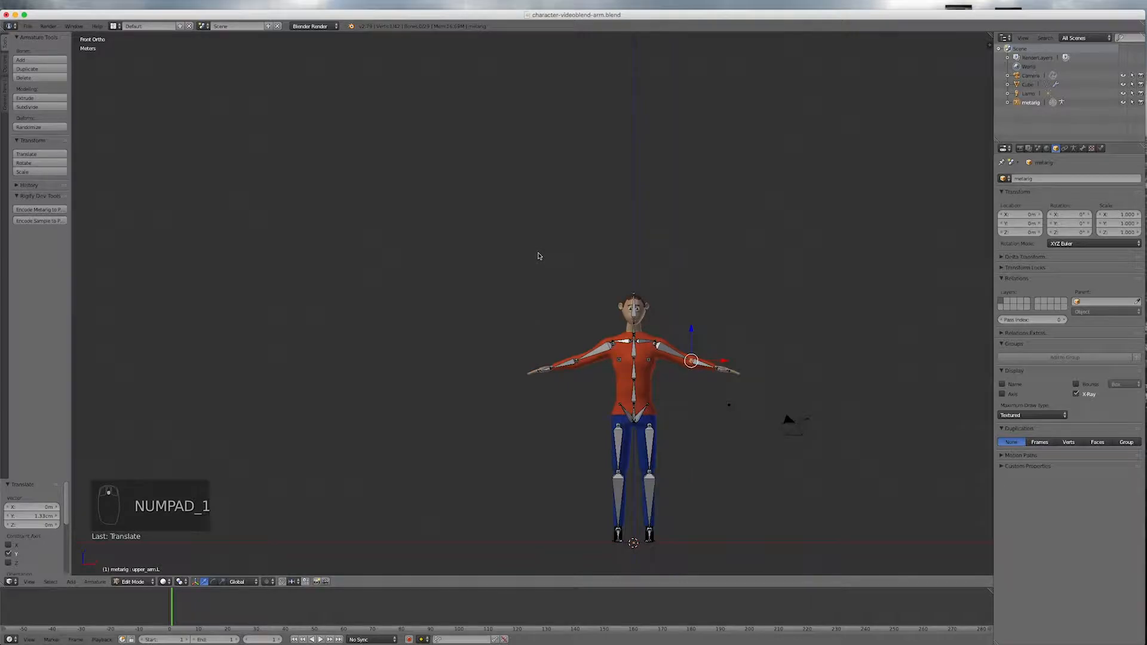
scroll(672, 406, up, 3)
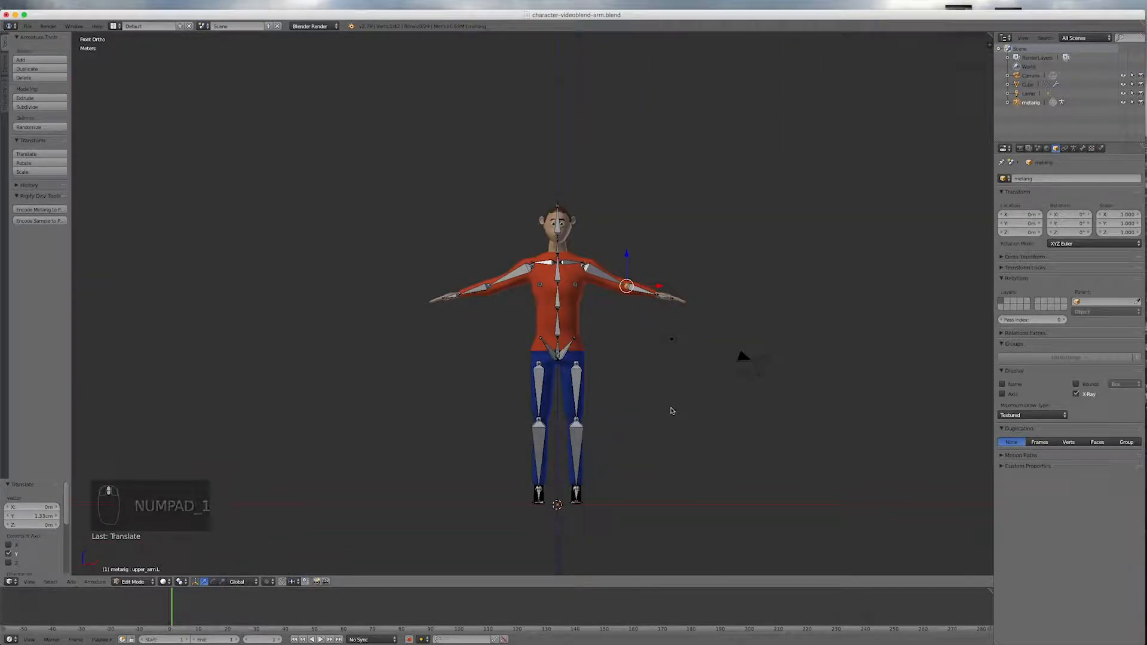
Step: Return the meta-rig to Object Mode and save the scene over character-videoblend-arm.blend on the Desktop
key(Tab)
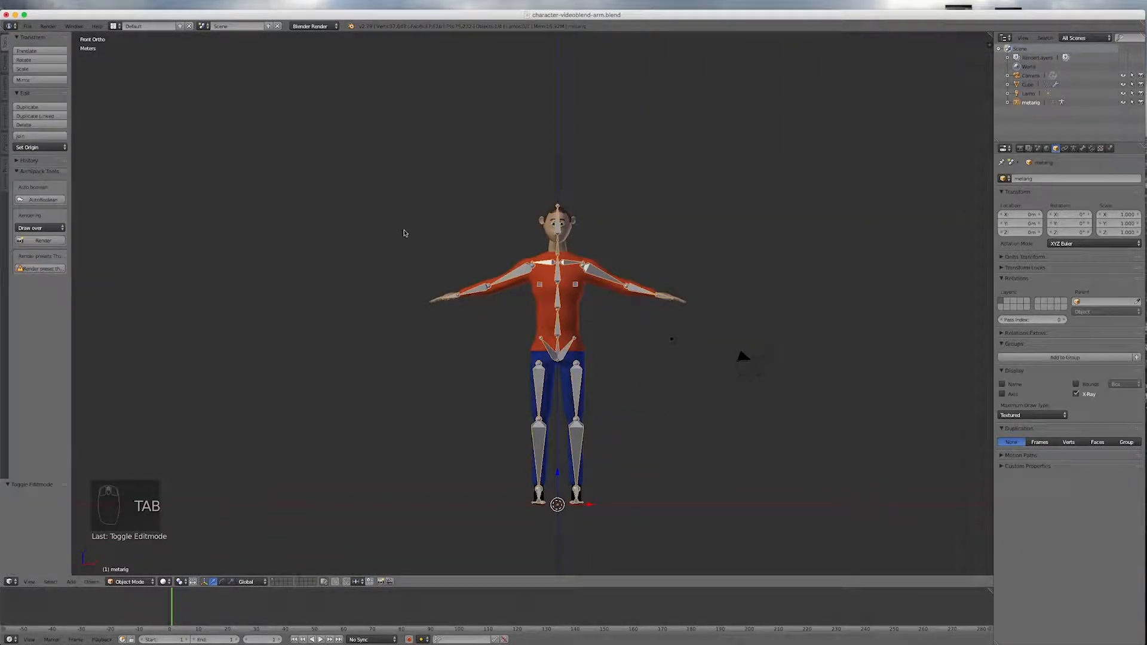
click(28, 26)
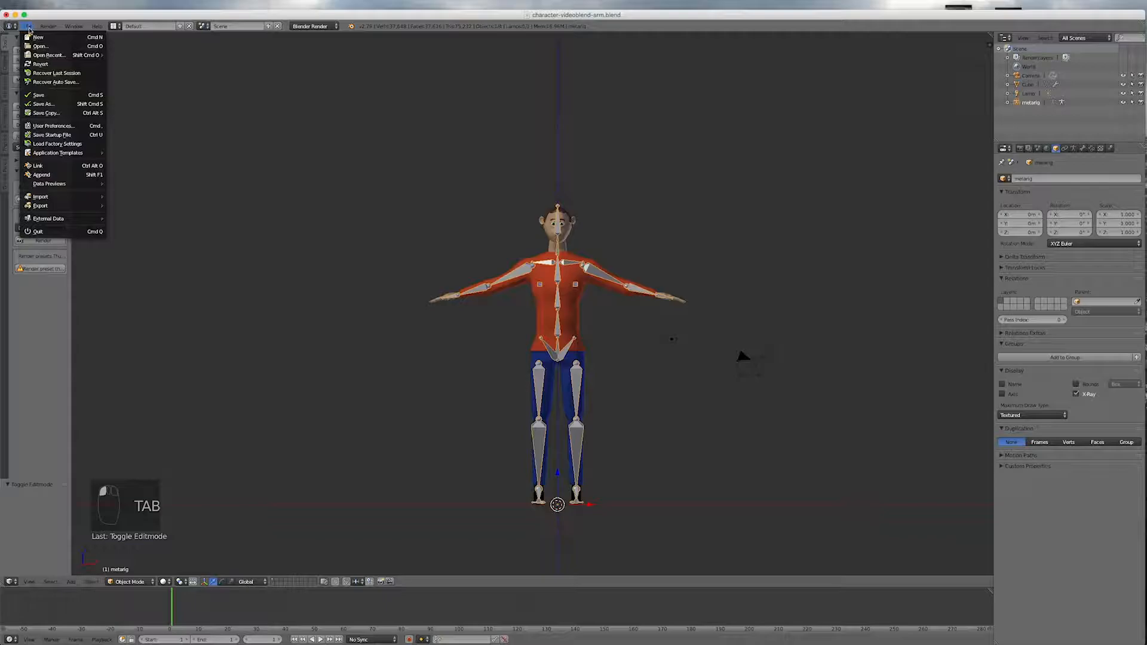
click(43, 104)
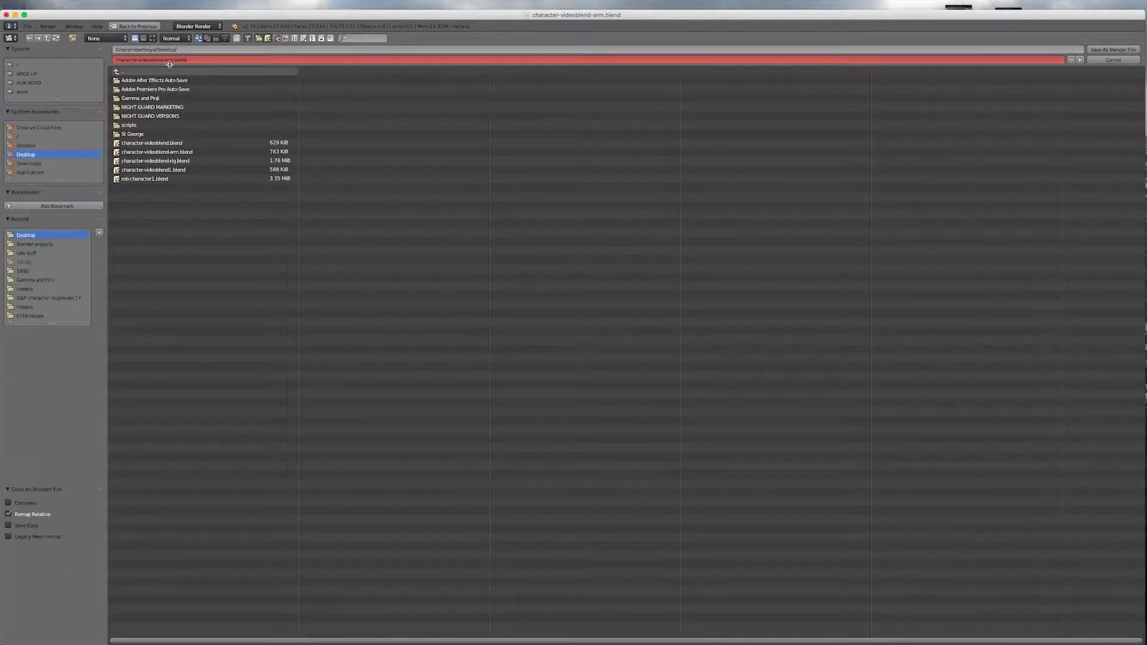
click(1113, 49)
scroll(352, 381, down, 2)
scroll(503, 465, up, 3)
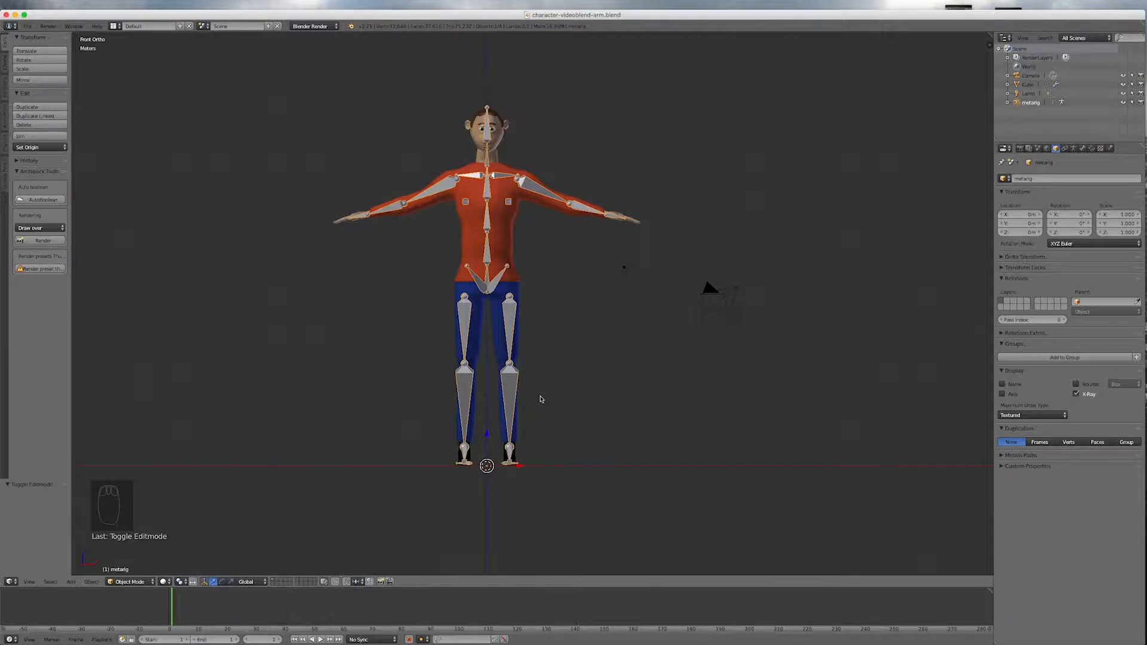
Step: Display the meta-rig's armature data settings and check the Rigify add-on under the Rigging category in the user preferences
click(1074, 149)
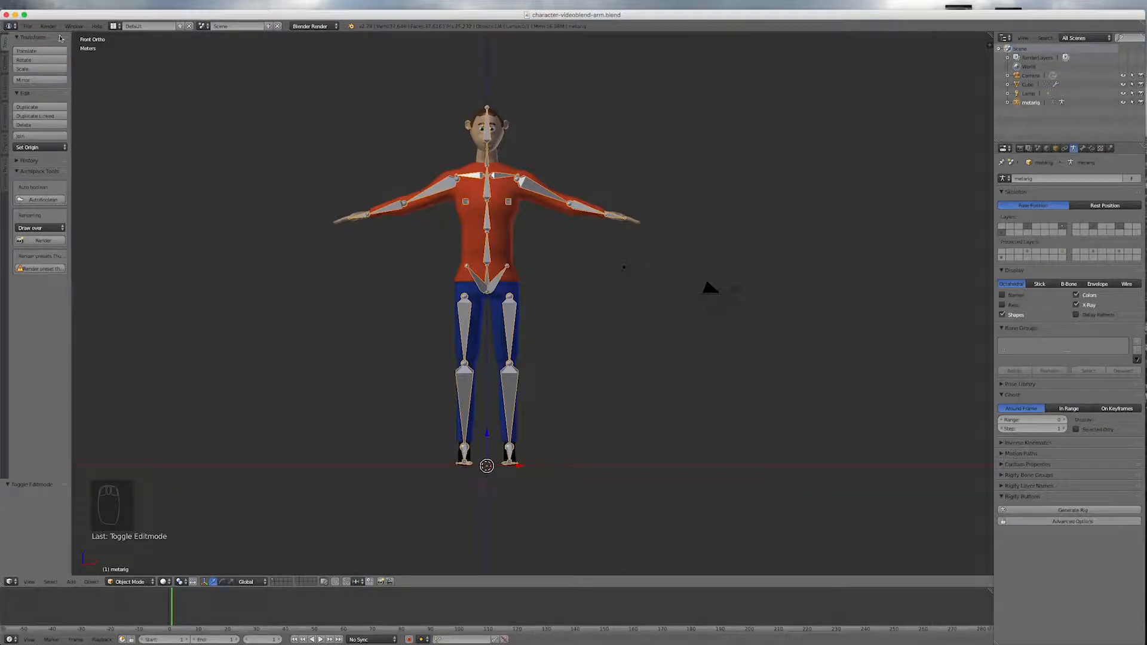
click(28, 26)
click(58, 126)
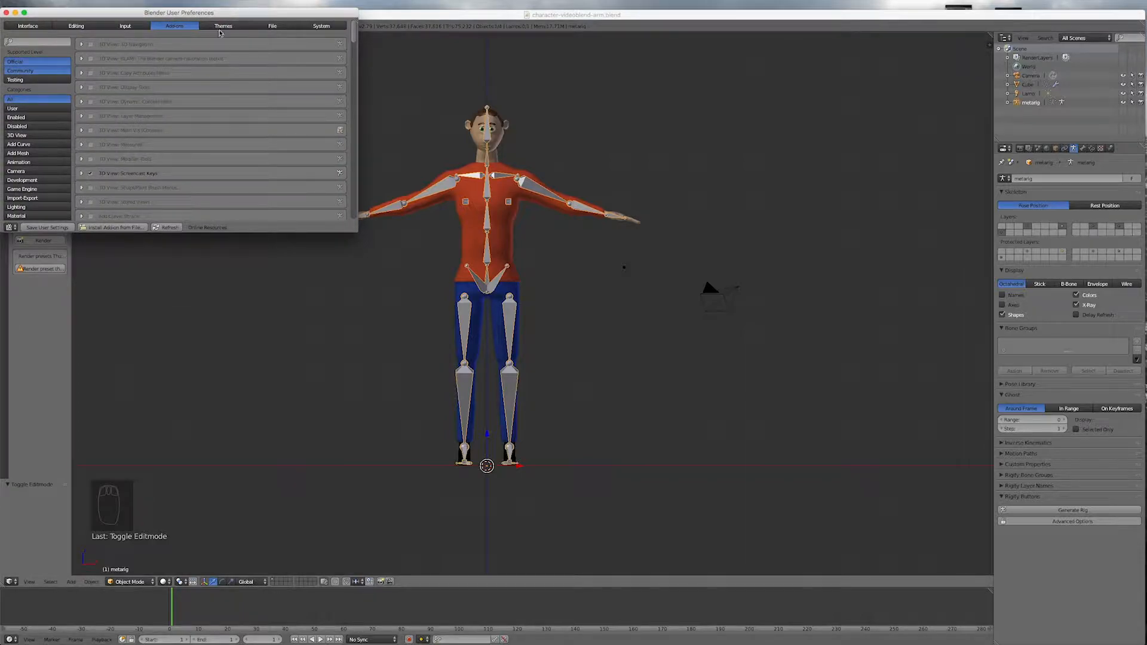
scroll(36, 189, down, 8)
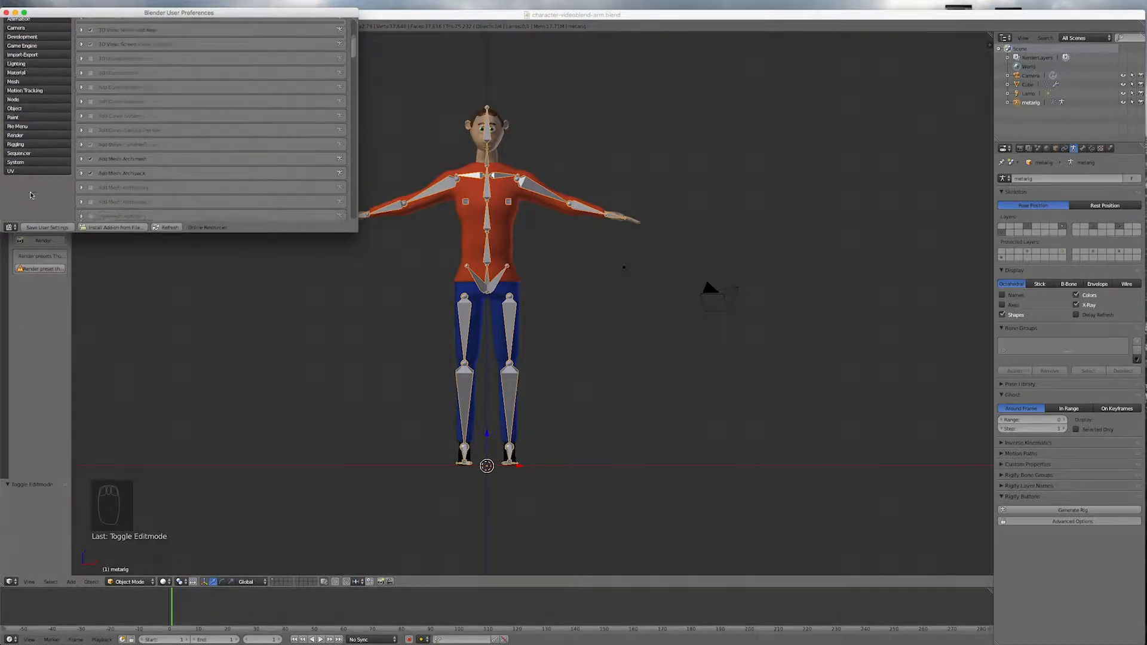
click(32, 107)
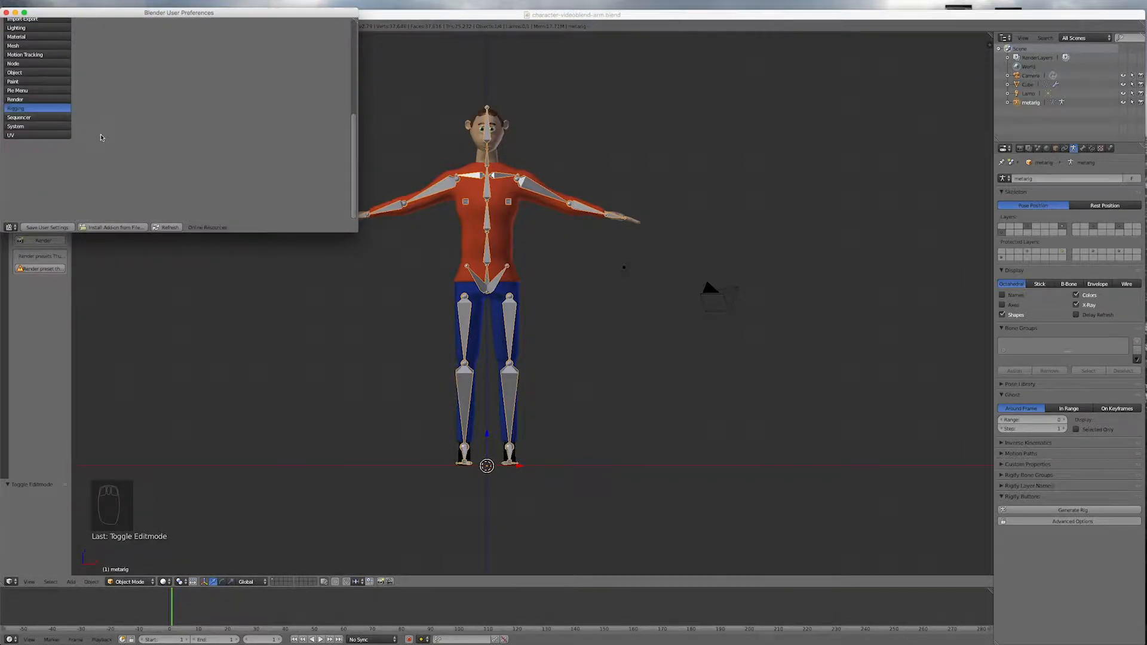
scroll(36, 149, up, 8)
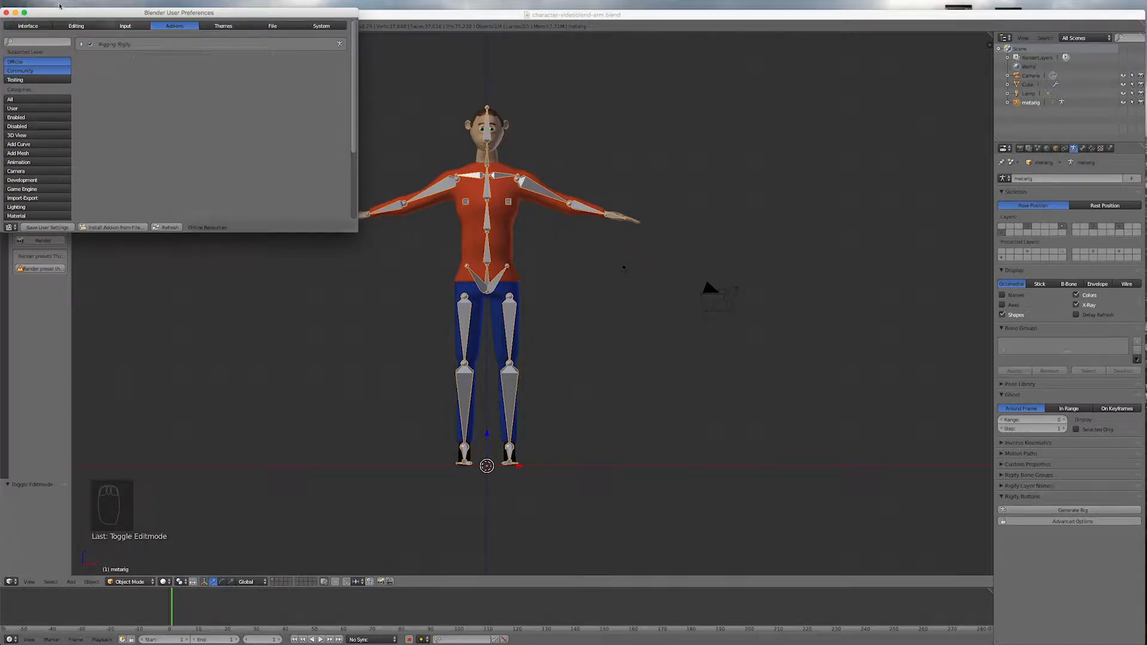
click(6, 12)
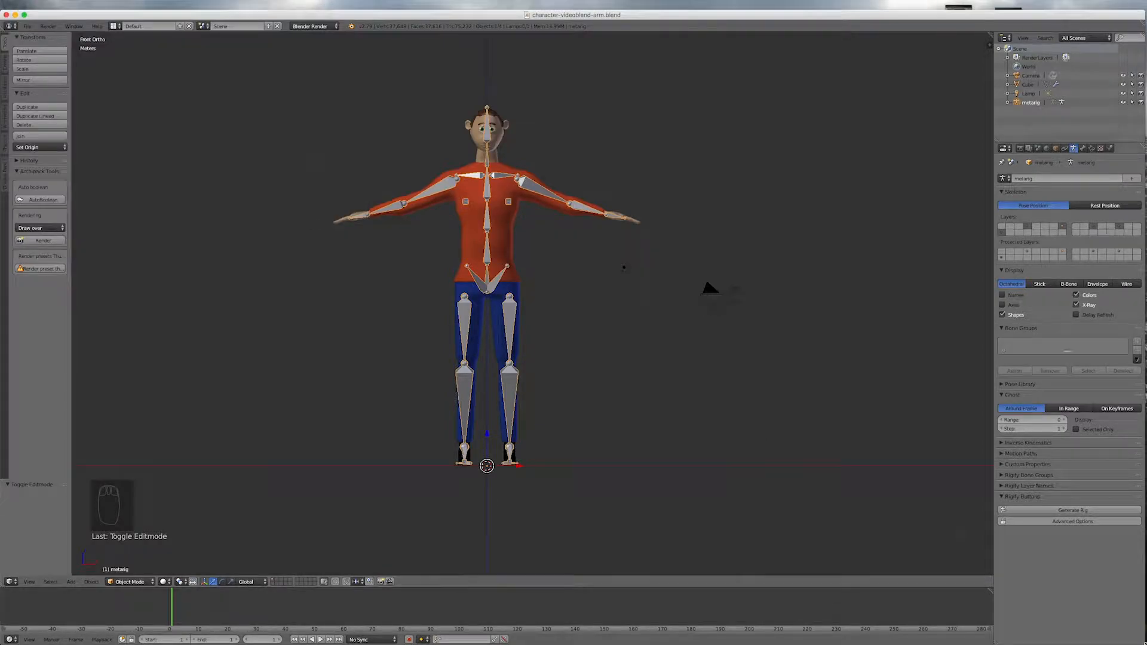
Step: Generate the Rigify control rig from the meta-rig and enable X-Ray display for it
click(1058, 511)
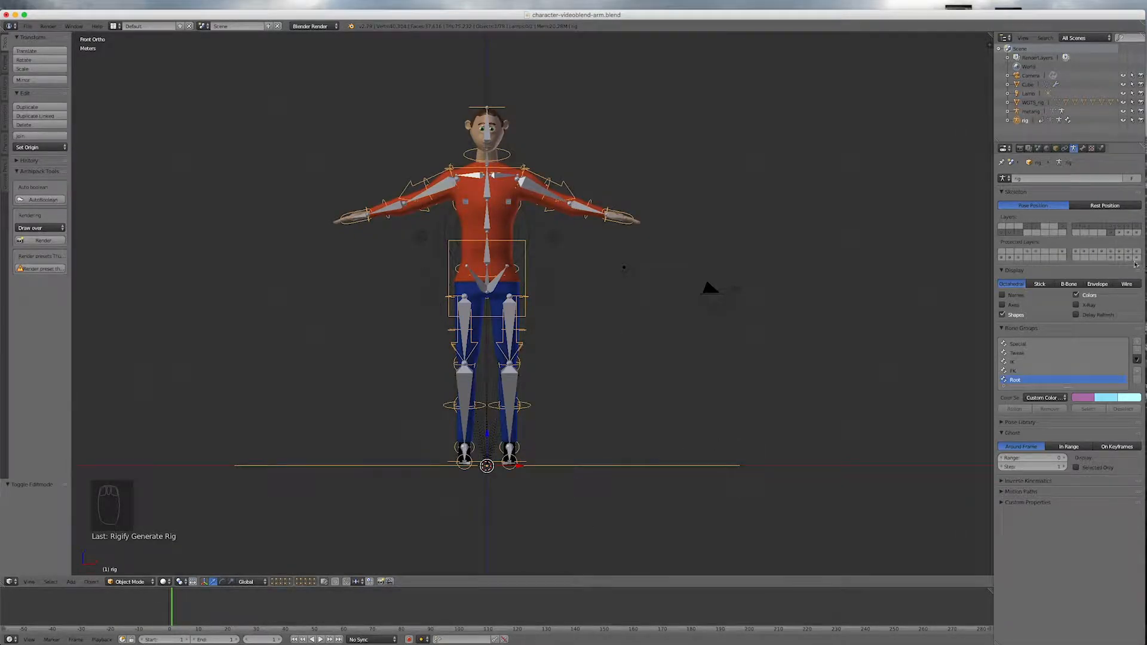
click(1077, 305)
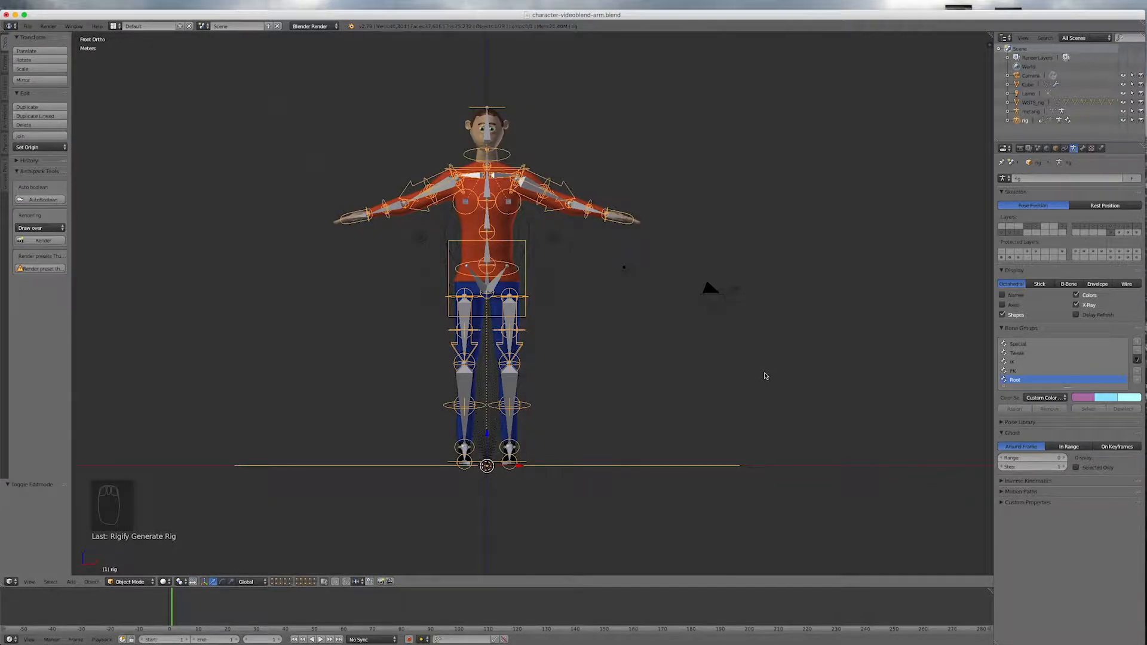
Step: Move the generated rig to layer 11, view the widget shapes on layer 20, and return to layer 1
key(m)
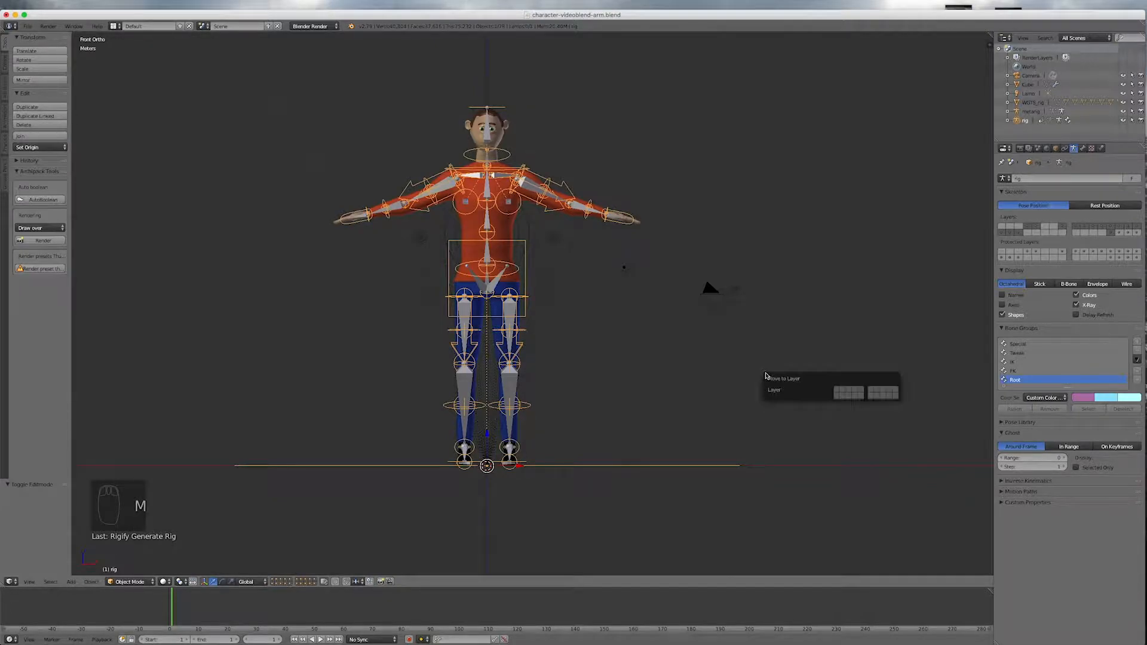
click(837, 398)
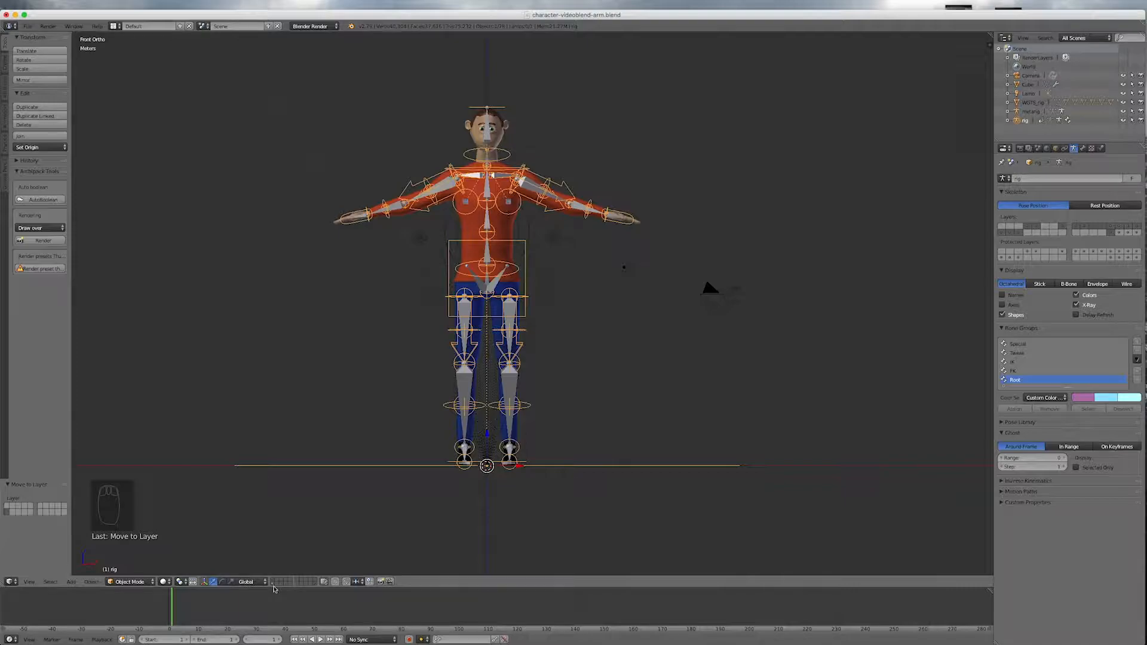
click(312, 584)
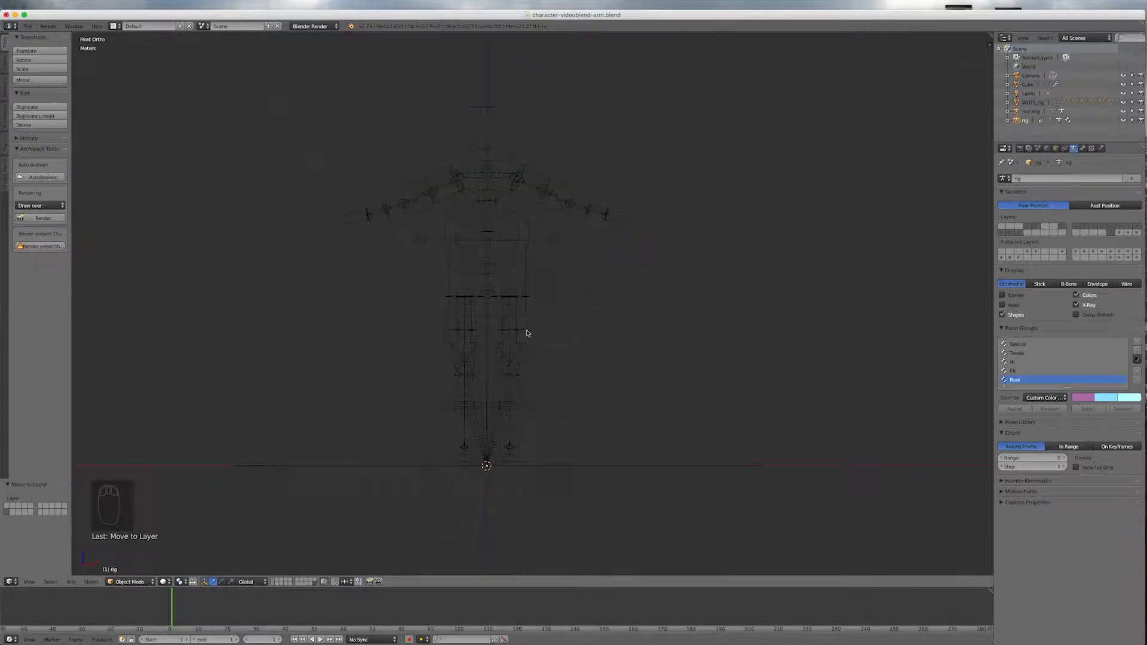
click(273, 582)
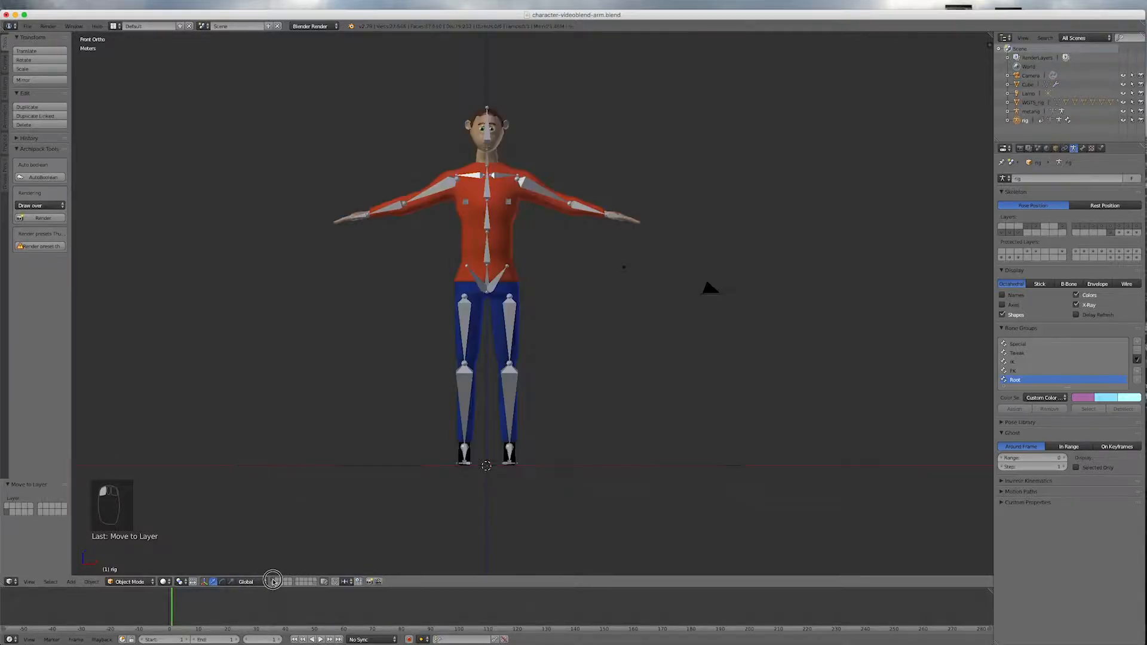
Step: Select the original meta-rig and move it to layer 20, away from the character
right_click(513, 319)
right_click(512, 320)
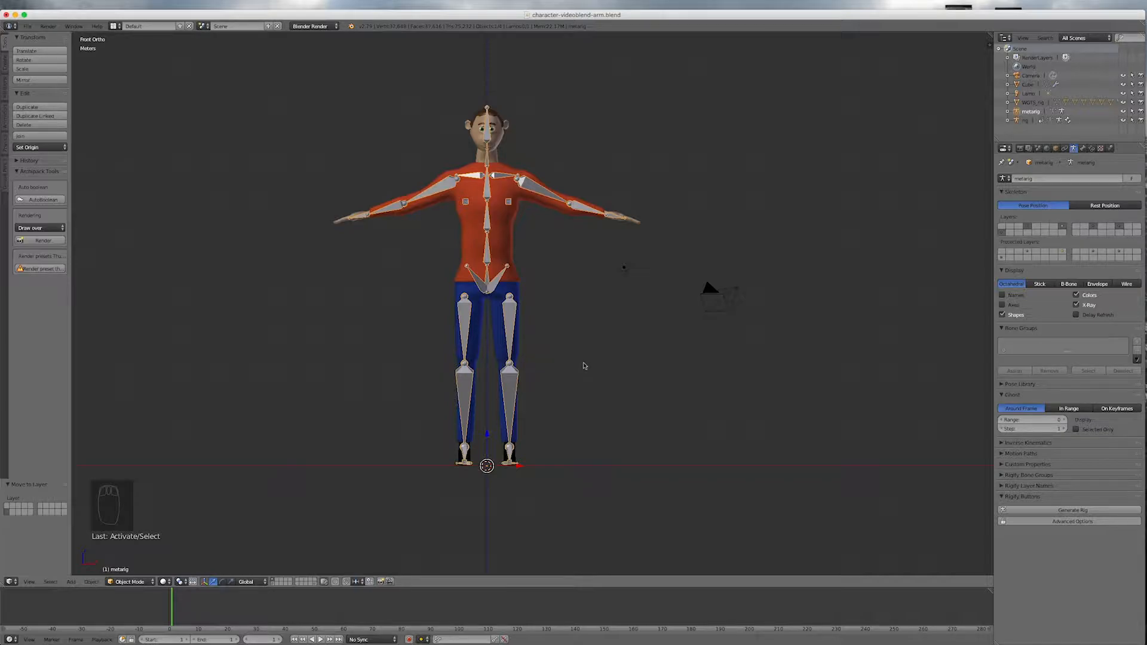
key(m)
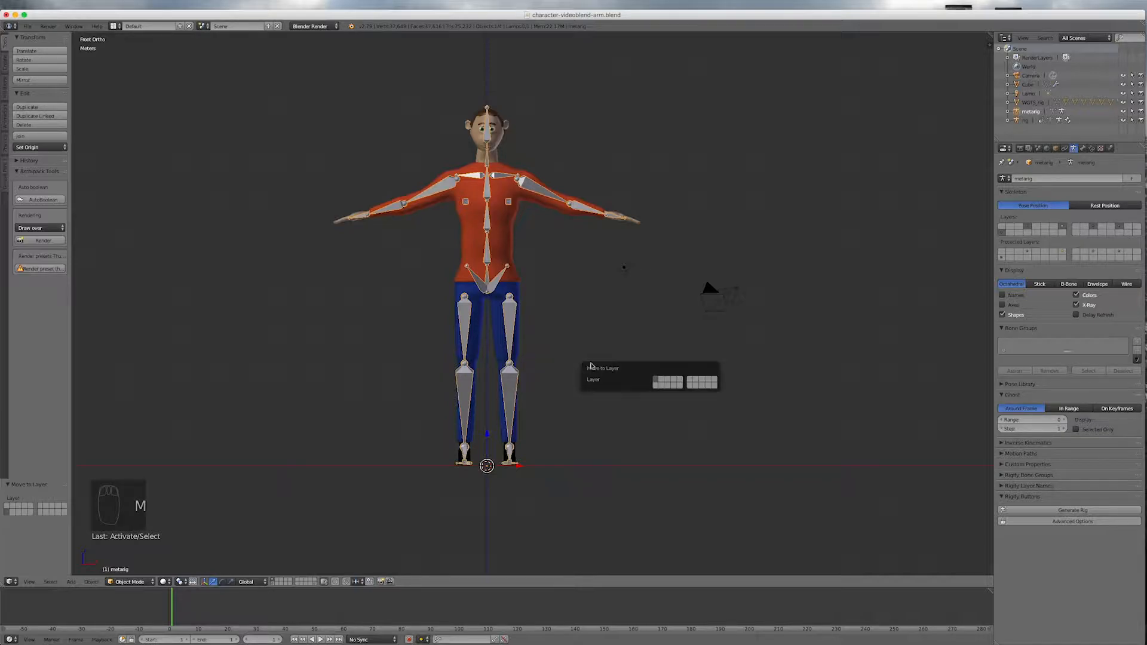
click(713, 386)
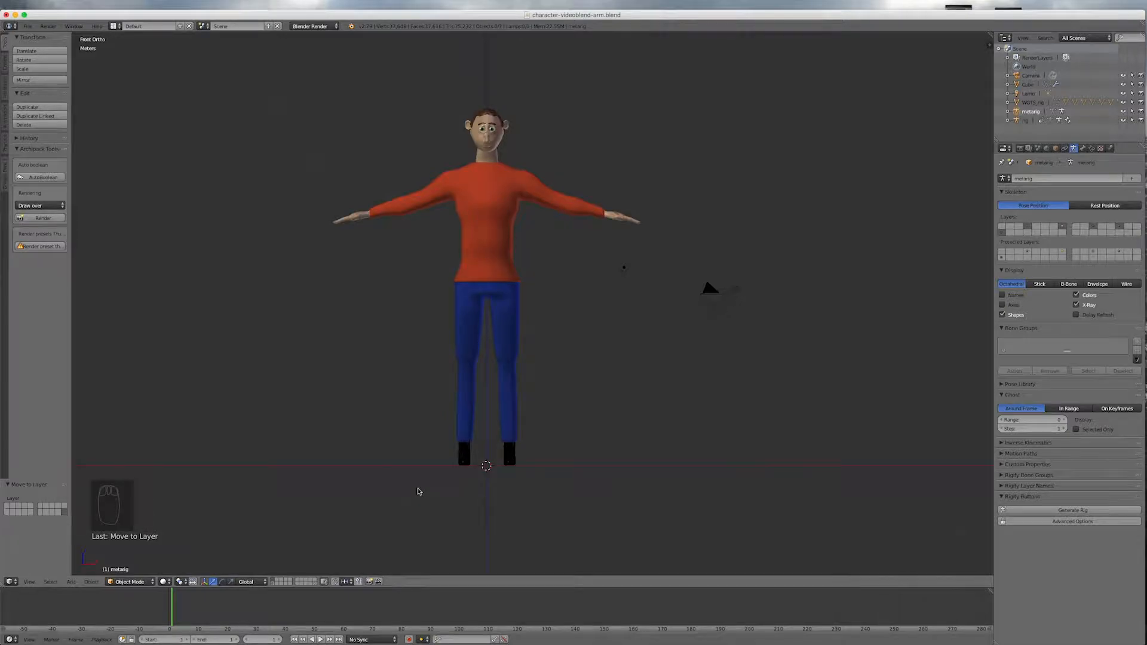
Step: Show layer 11 together with the character and parent the character mesh to the generated rig with automatic weights
click(273, 585)
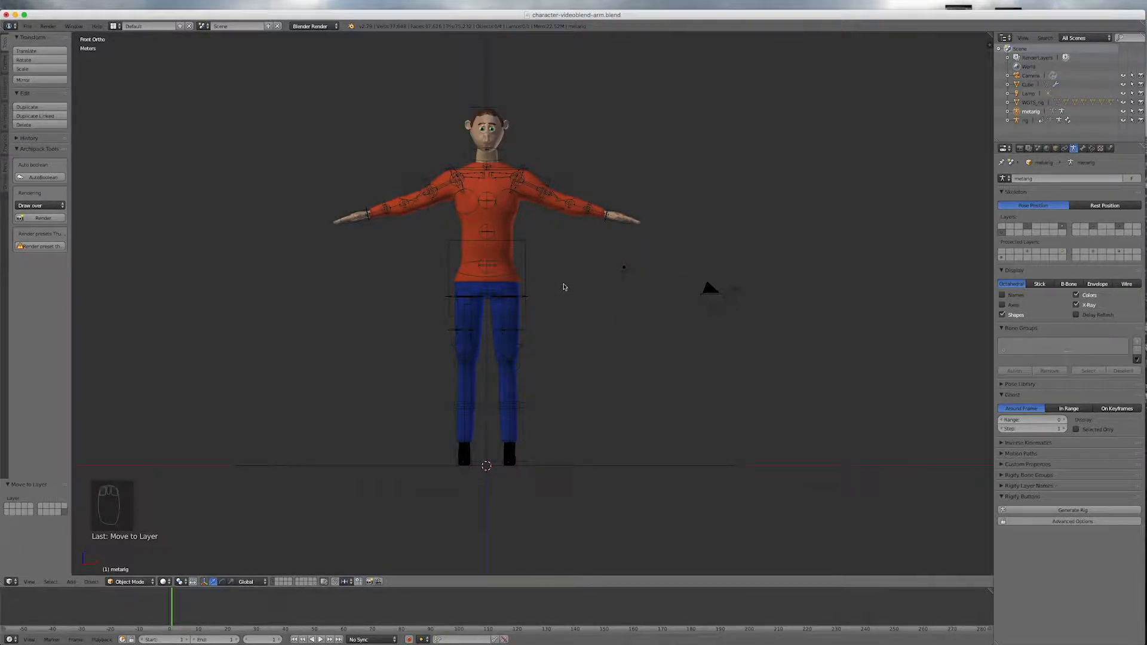
scroll(522, 251, up, 1)
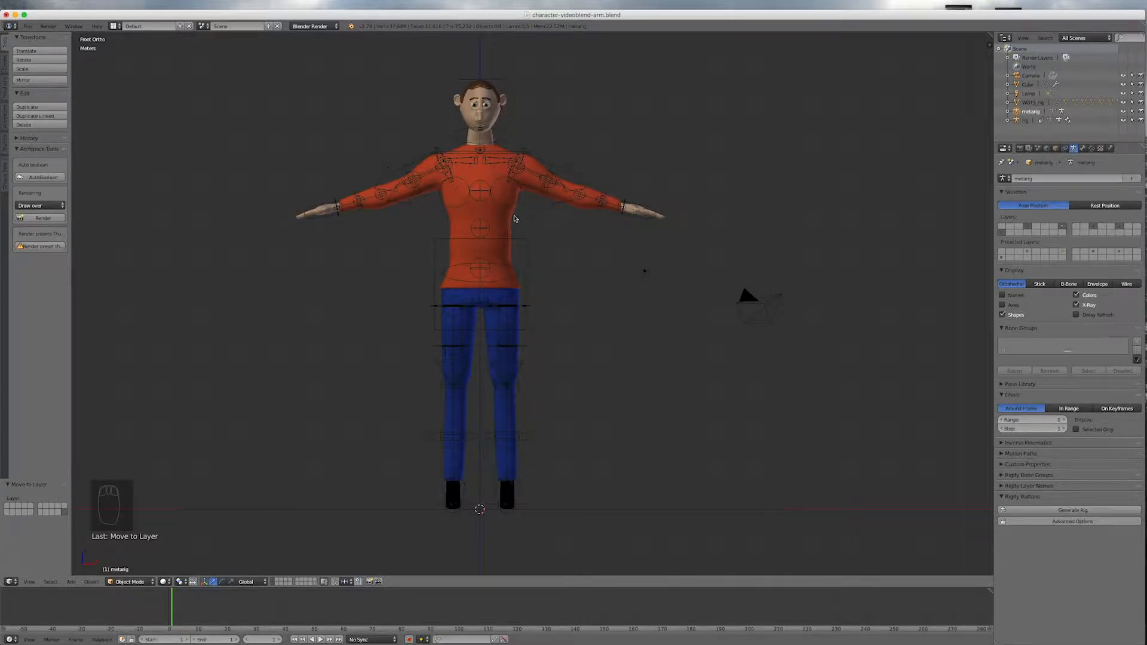
right_click(505, 224)
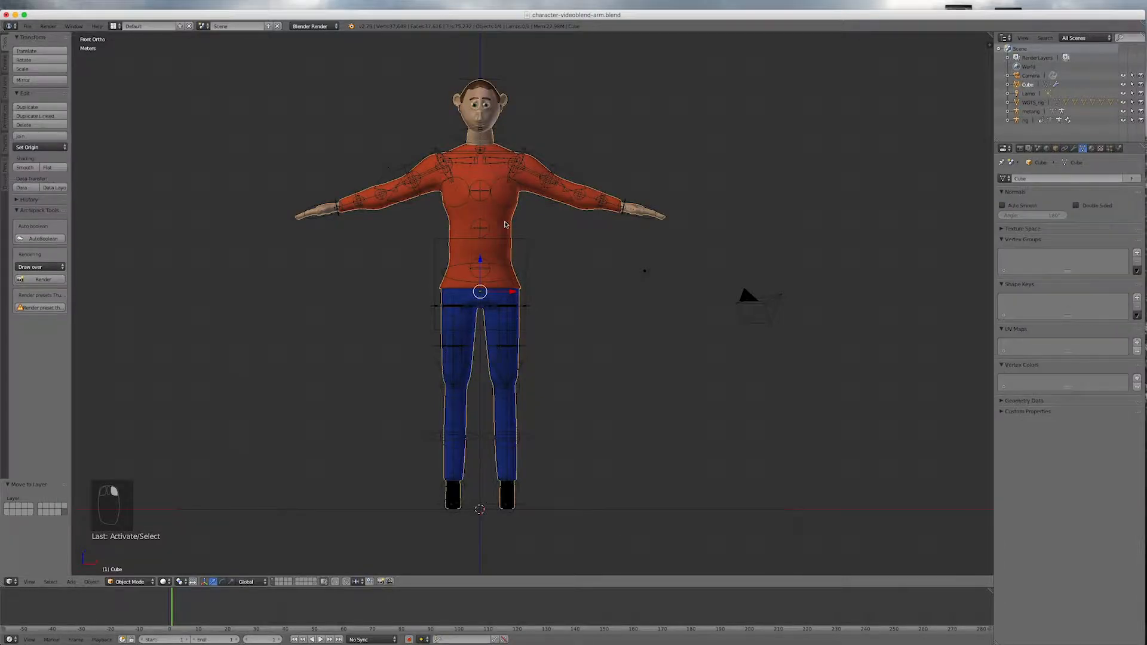
right_click(551, 206)
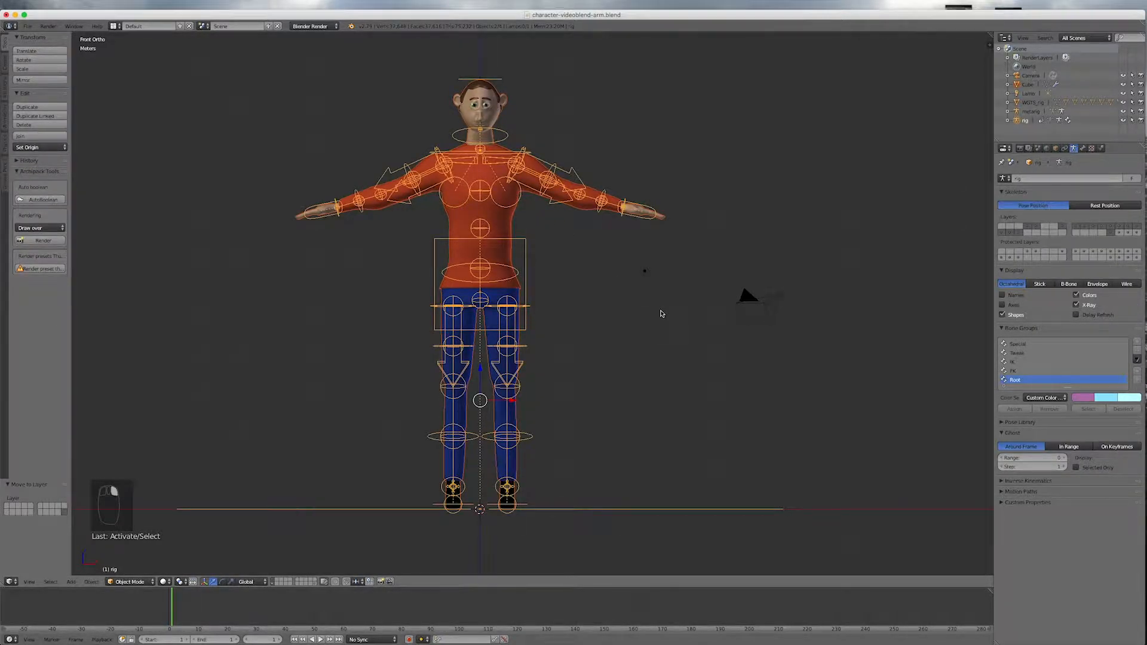
key(ctrl+p)
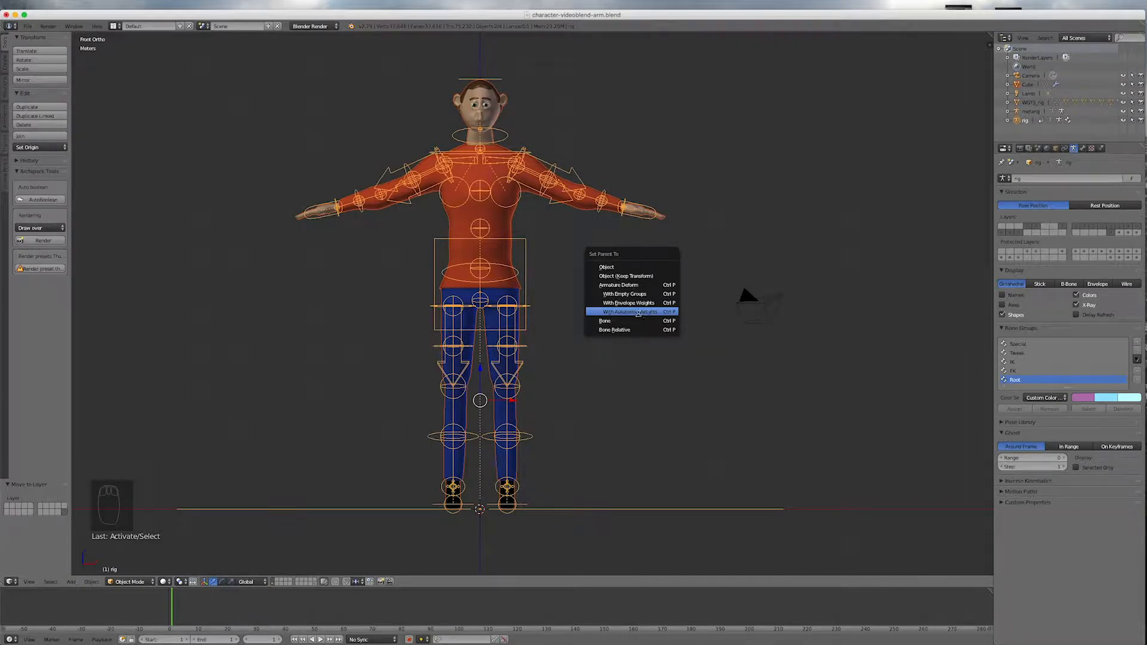
click(634, 312)
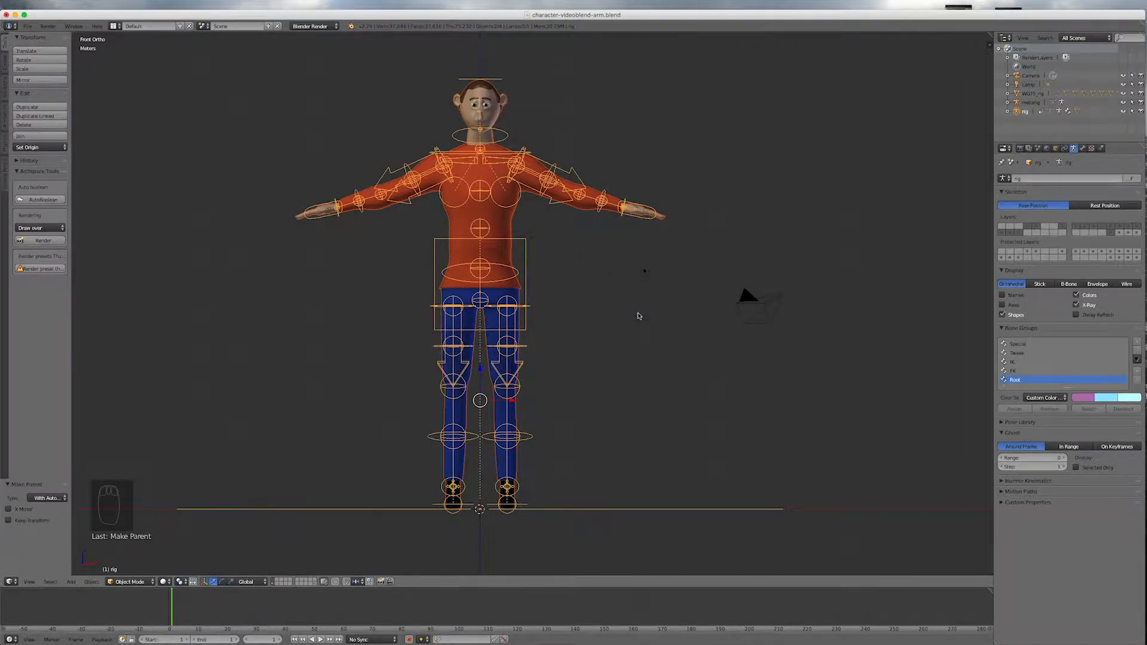
Step: Select the generated rig and hide the FK control layers of both arms and both legs
middle_drag(644, 367, 608, 364)
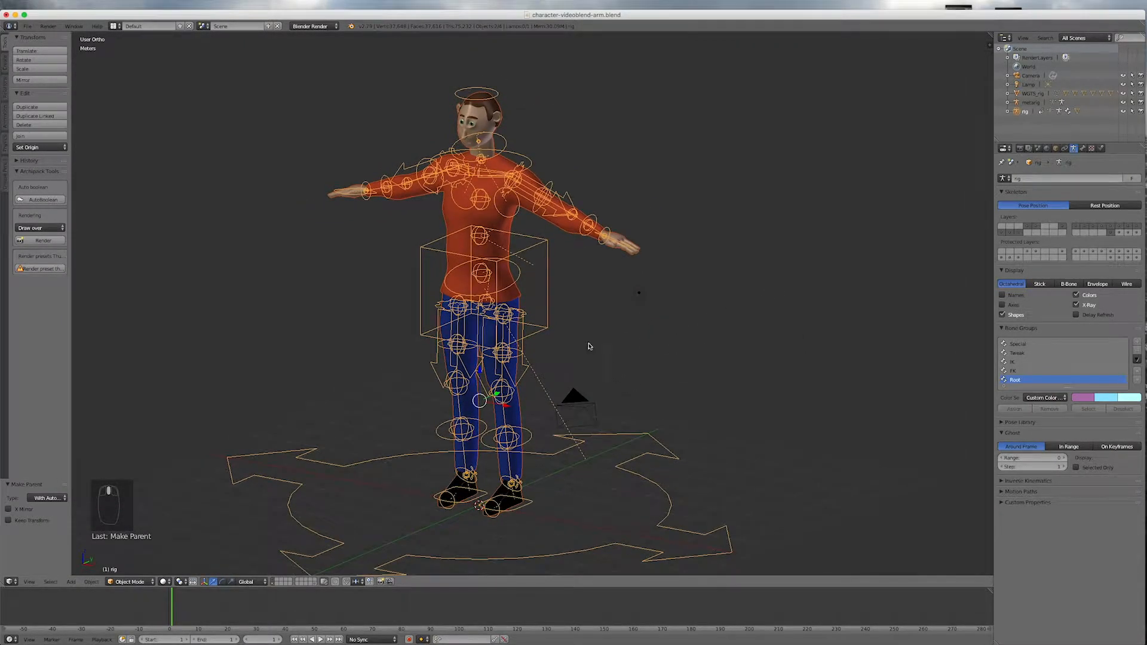
scroll(359, 463, down, 4)
right_click(389, 388)
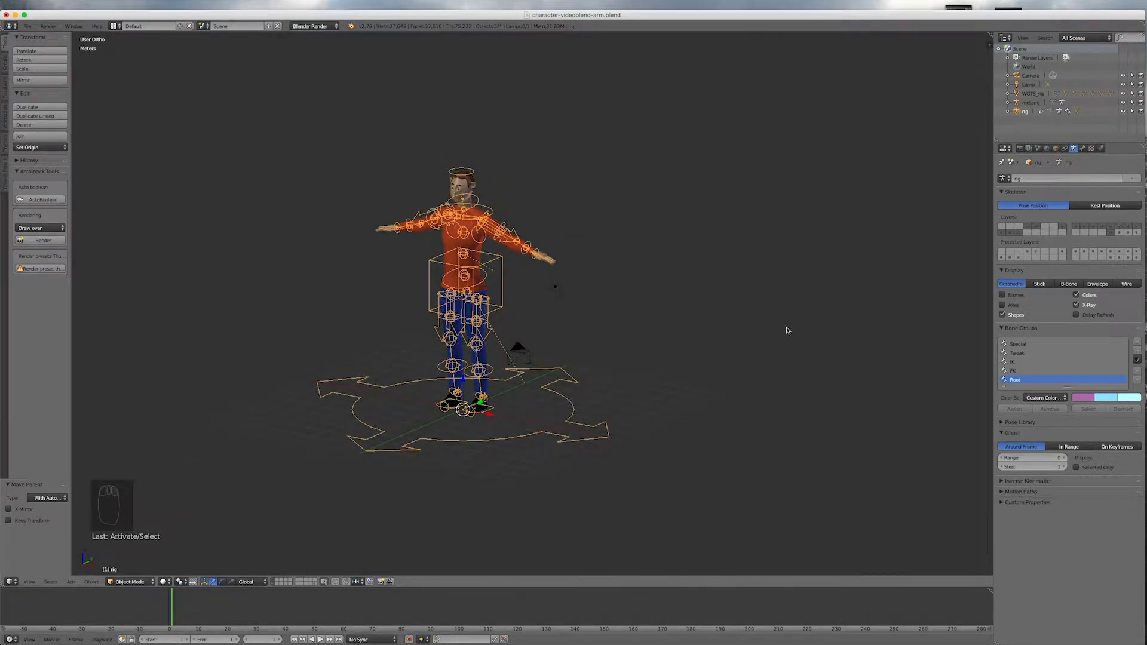
key(n)
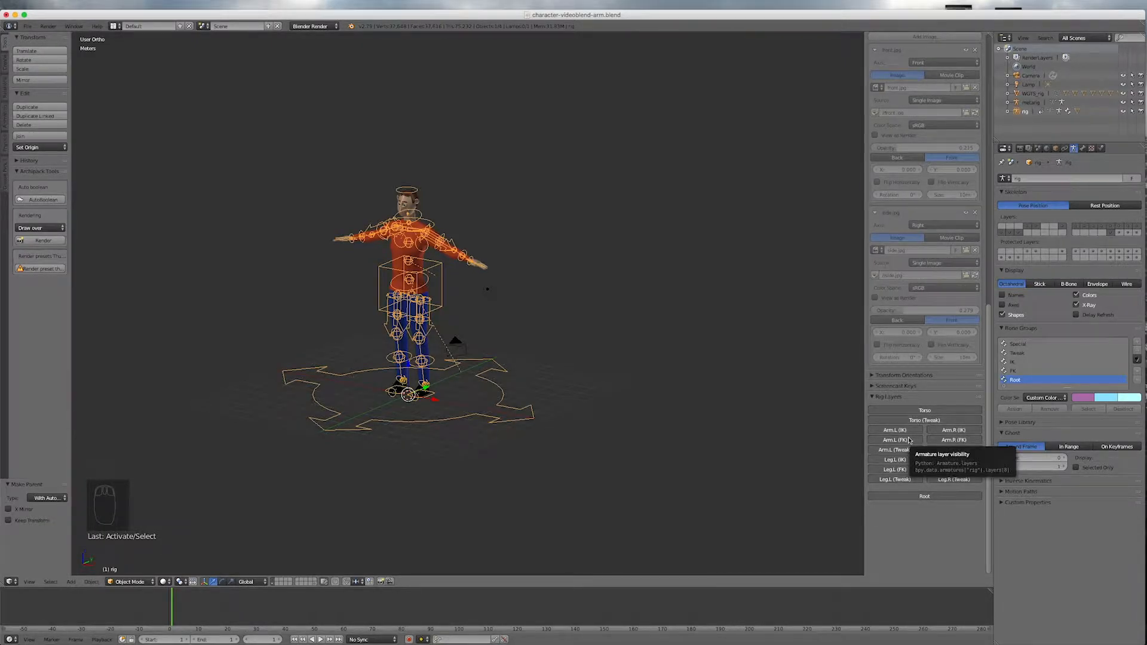
scroll(362, 310, up, 5)
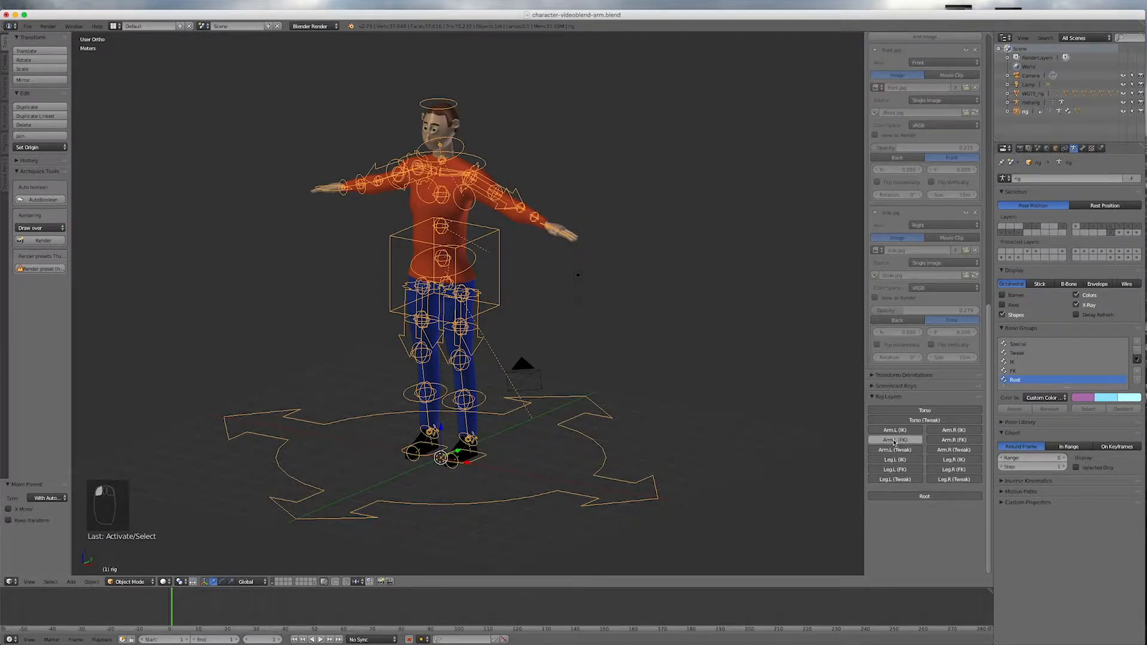
click(945, 444)
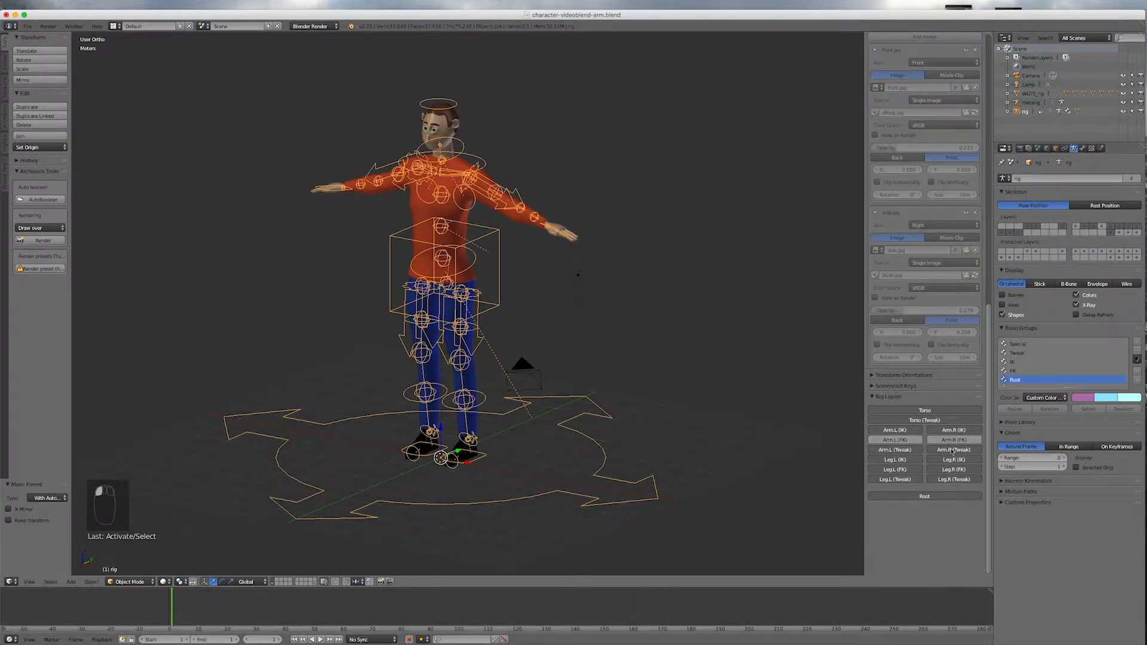
click(894, 469)
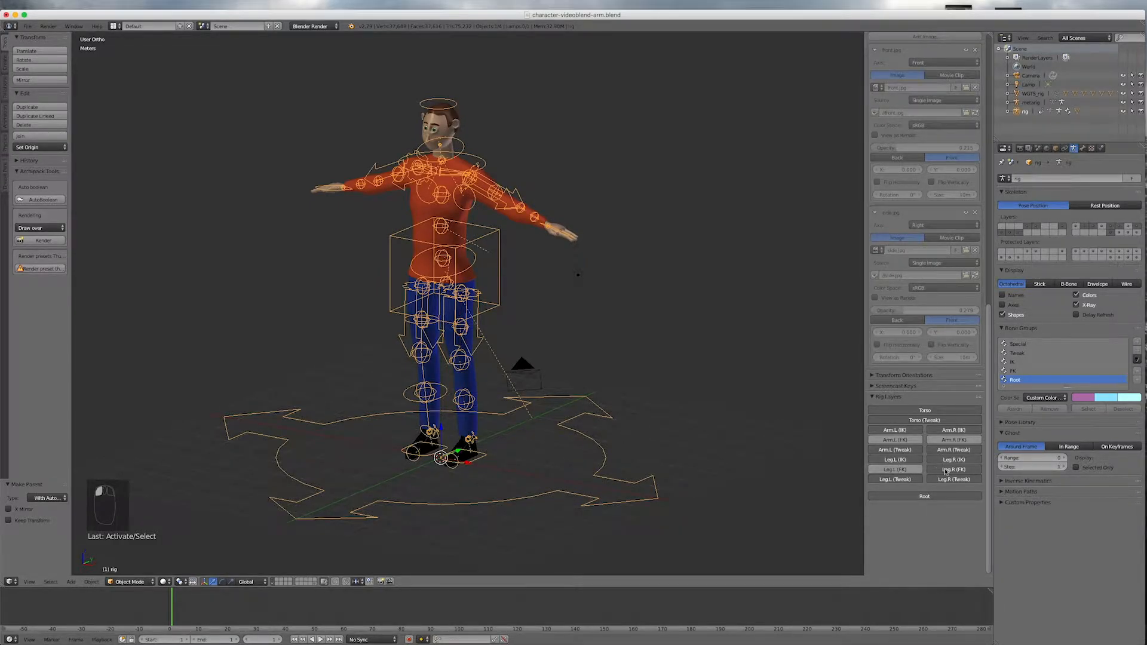
click(945, 470)
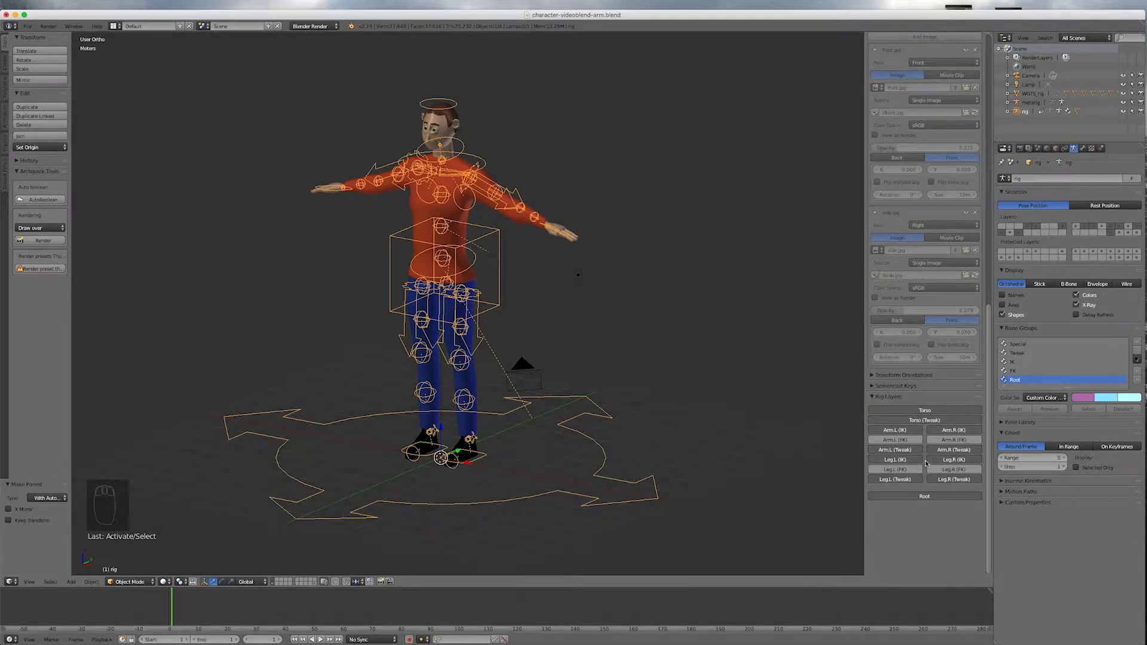
Step: Hide the tweak control layers of both arms and both legs on the generated rig
click(895, 452)
click(952, 452)
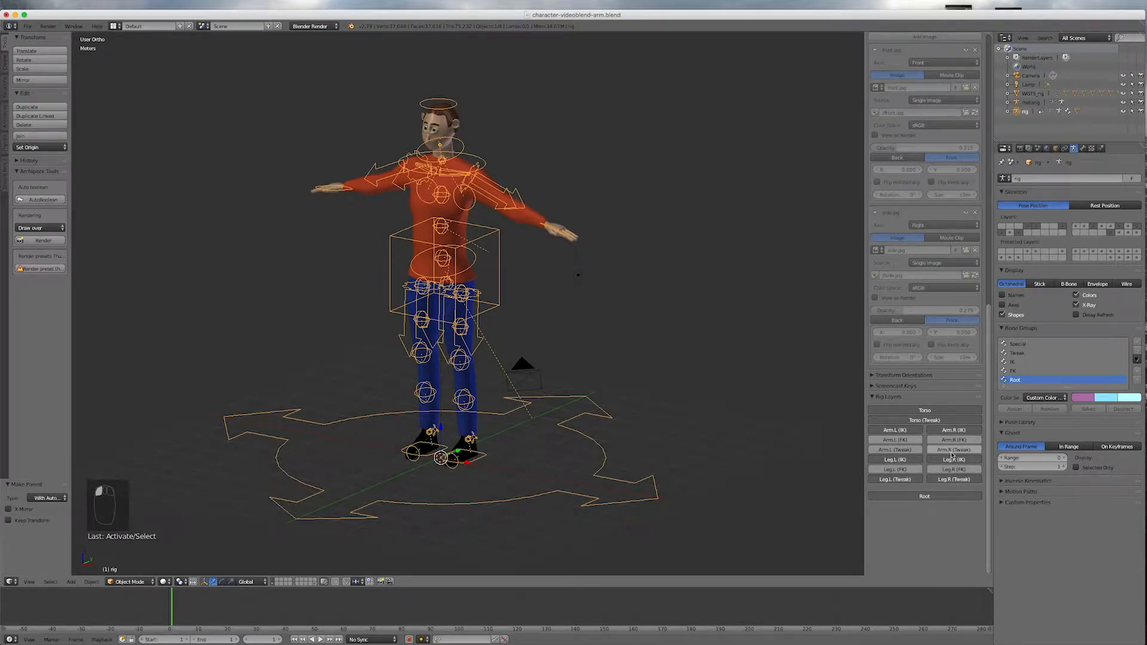
click(900, 480)
click(959, 481)
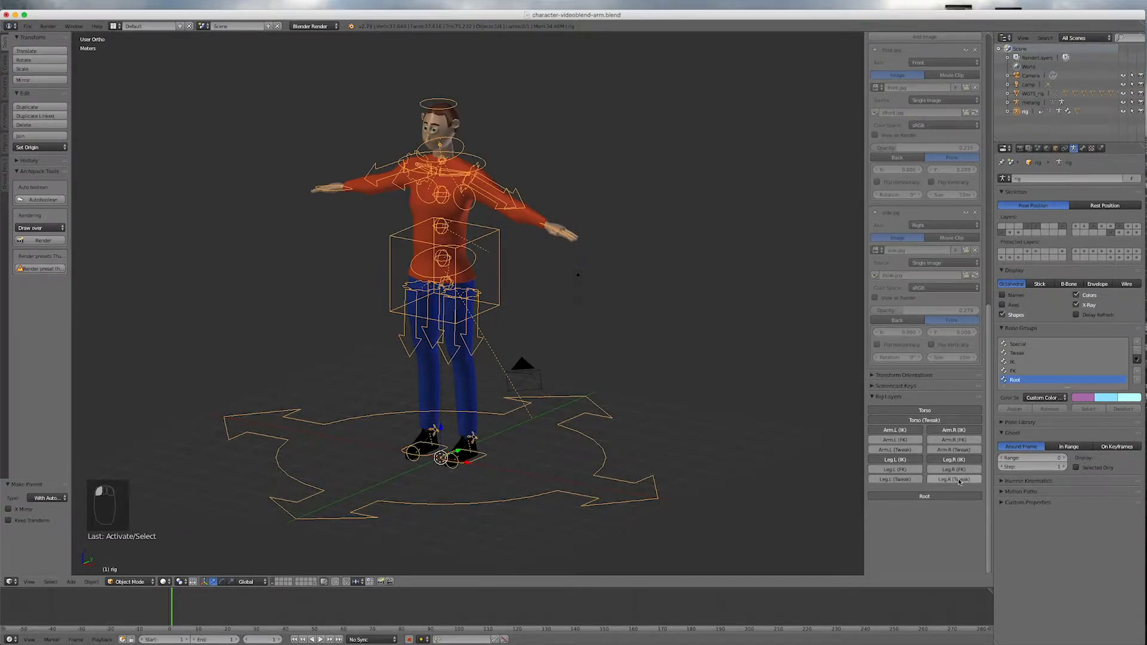
mouse_move(679, 343)
middle_down()
mouse_move(615, 340)
mouse_move(679, 335)
mouse_move(668, 340)
middle_up()
scroll(606, 351, down, 3)
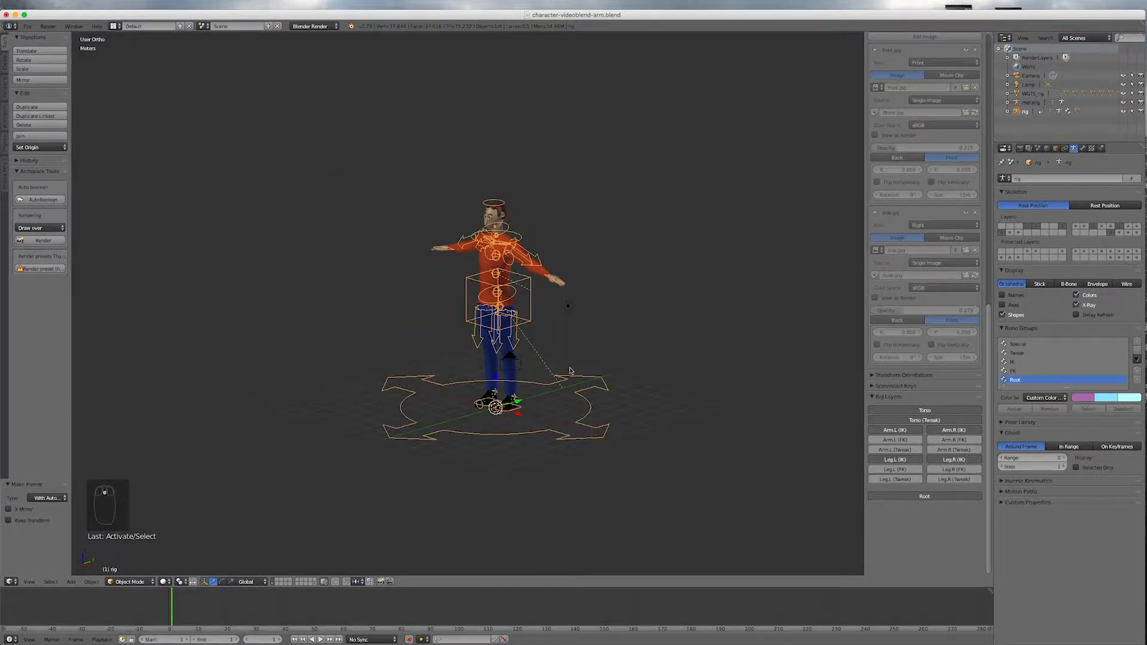
scroll(571, 371, up, 3)
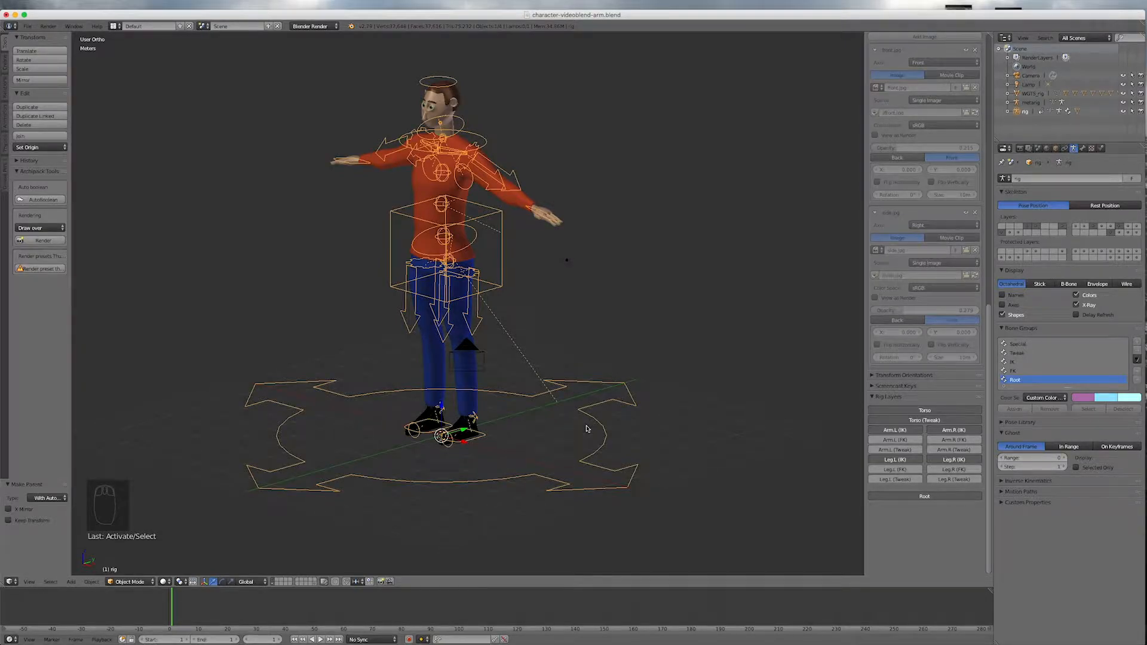
Step: In Pose Mode, move the right foot's IK control forward along Y and raise it about 1.1 m along Z
key(ctrl+Tab)
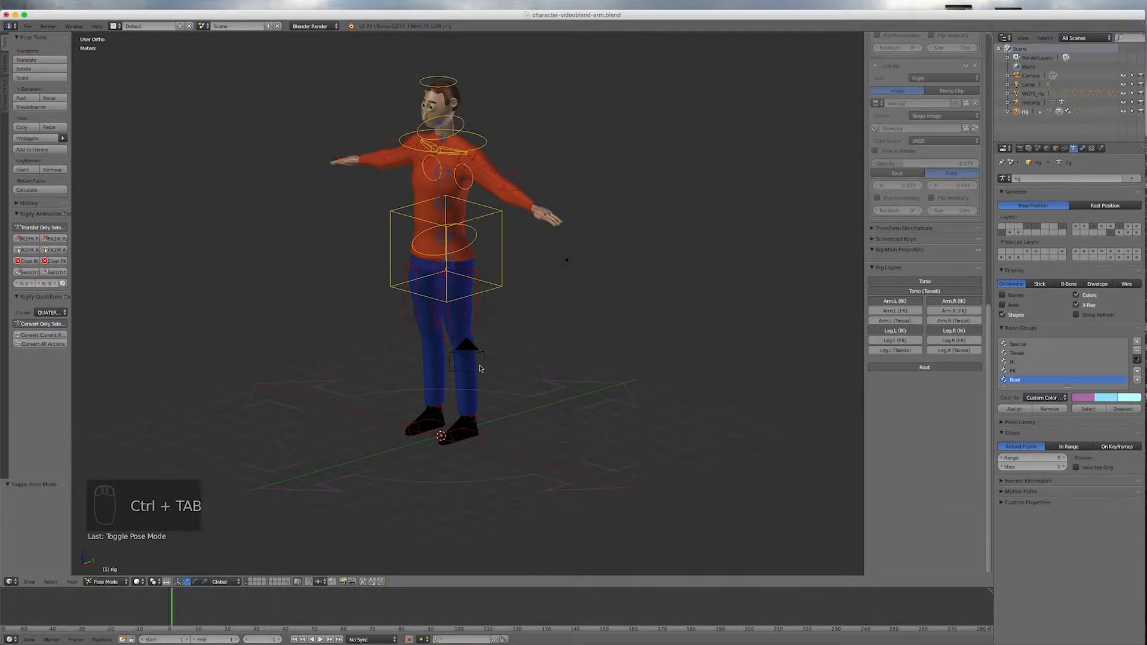
right_click(426, 424)
middle_drag(546, 412, 482, 428)
key(g)
key(y)
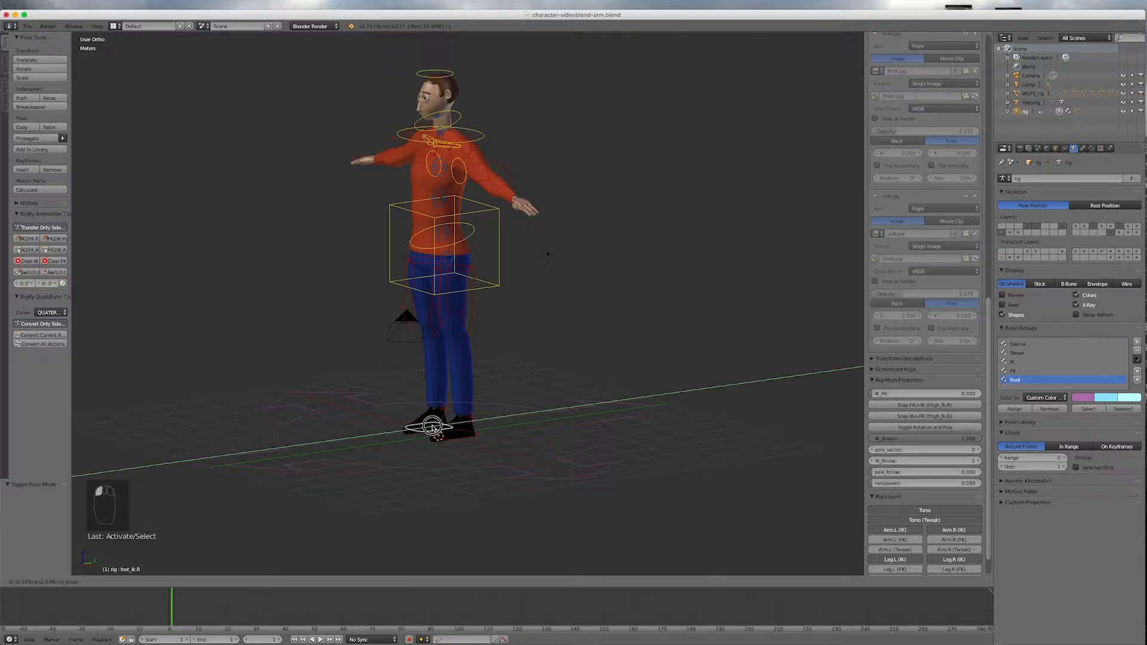
click(386, 407)
key(g)
key(z)
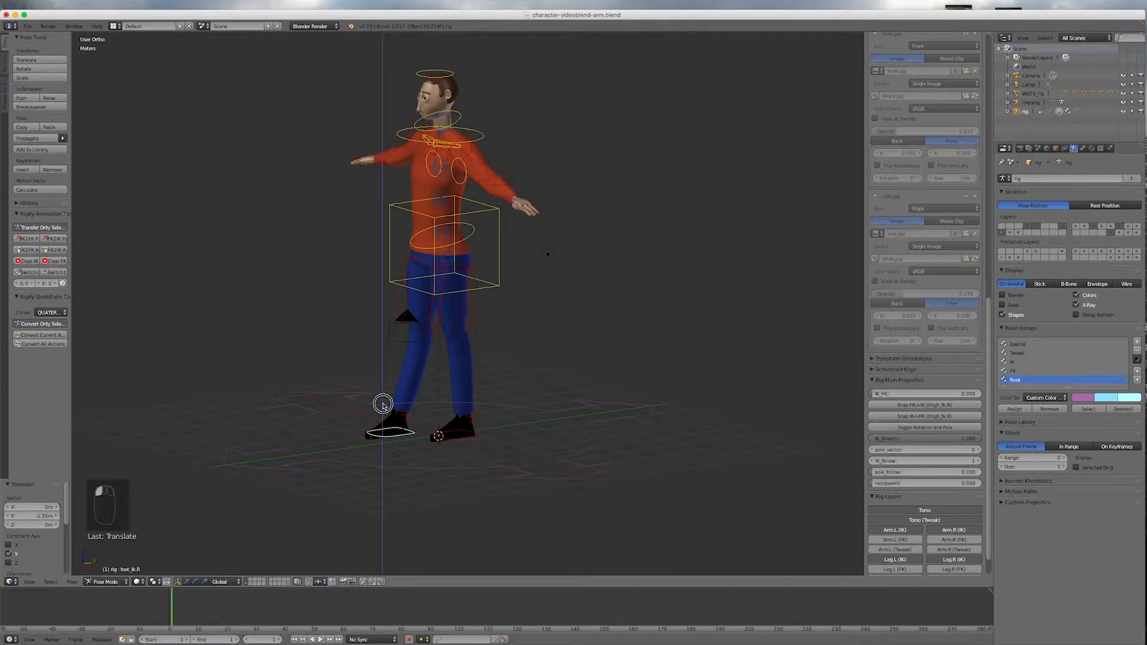
click(386, 367)
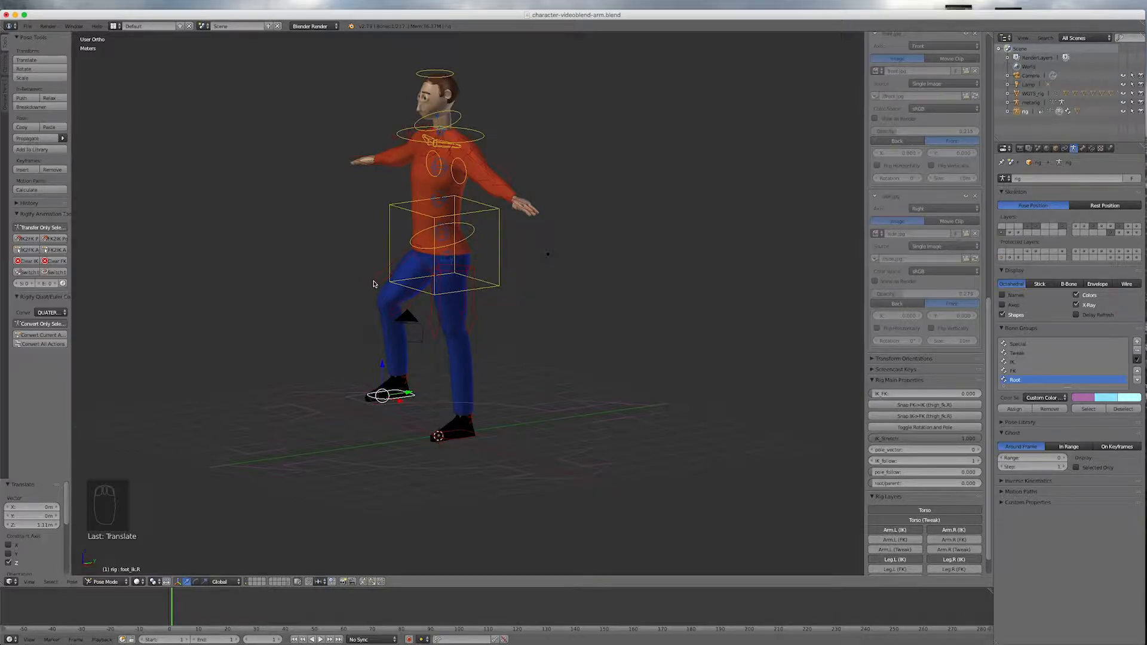
Step: Try rotating the right thigh's IK control to change the direction of the raised knee
right_click(373, 283)
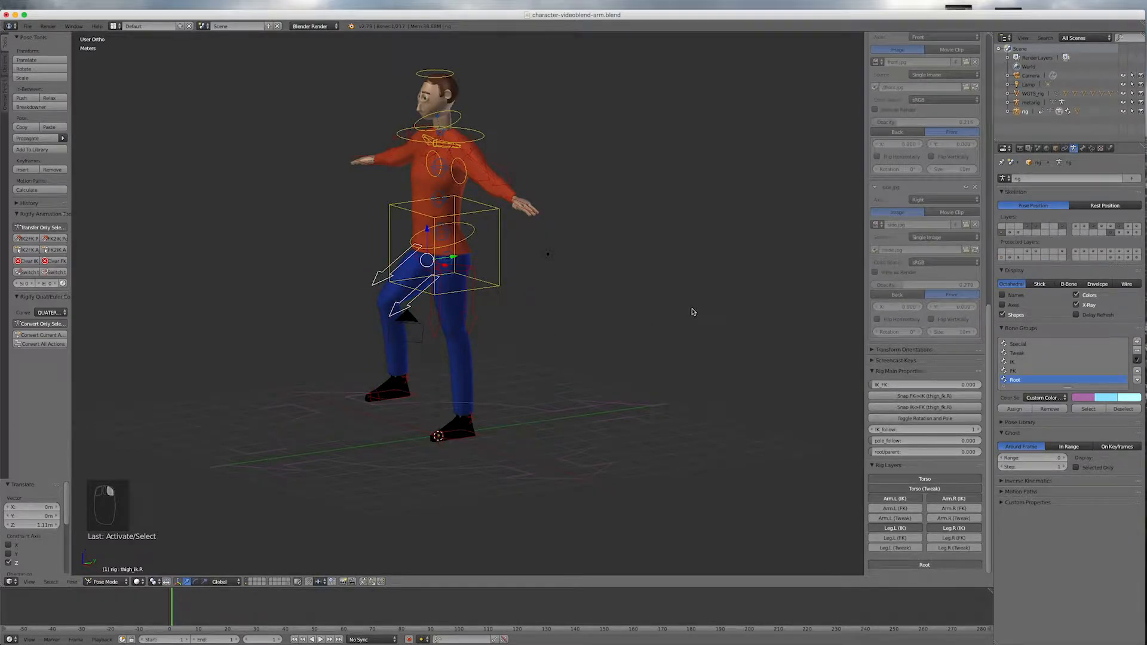
key(r)
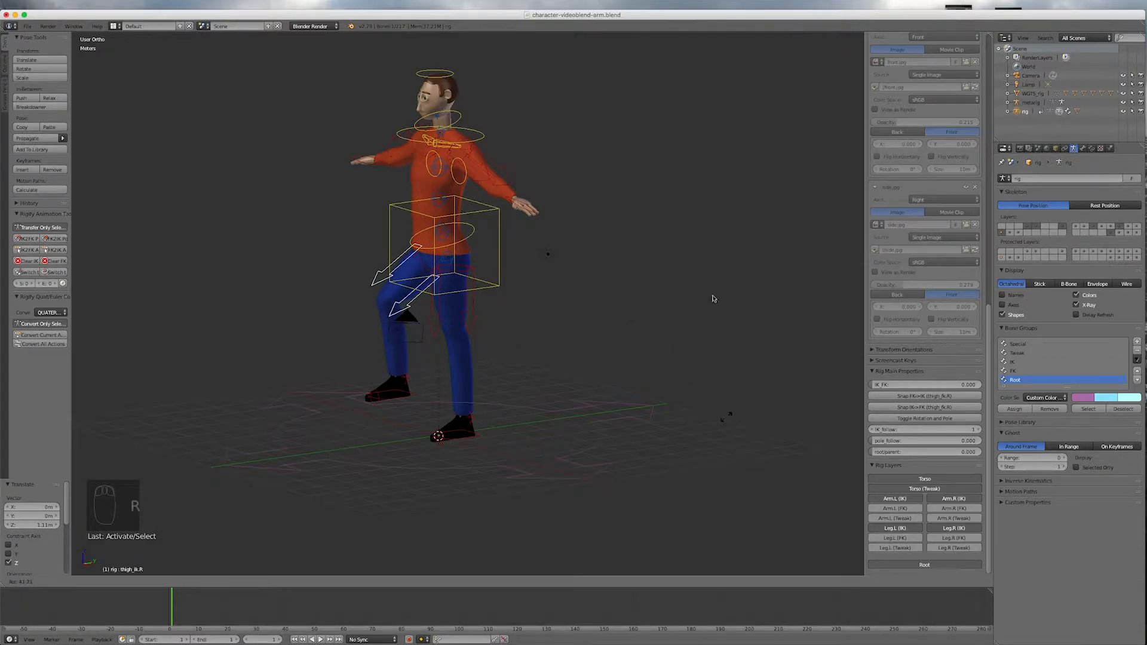
click(607, 166)
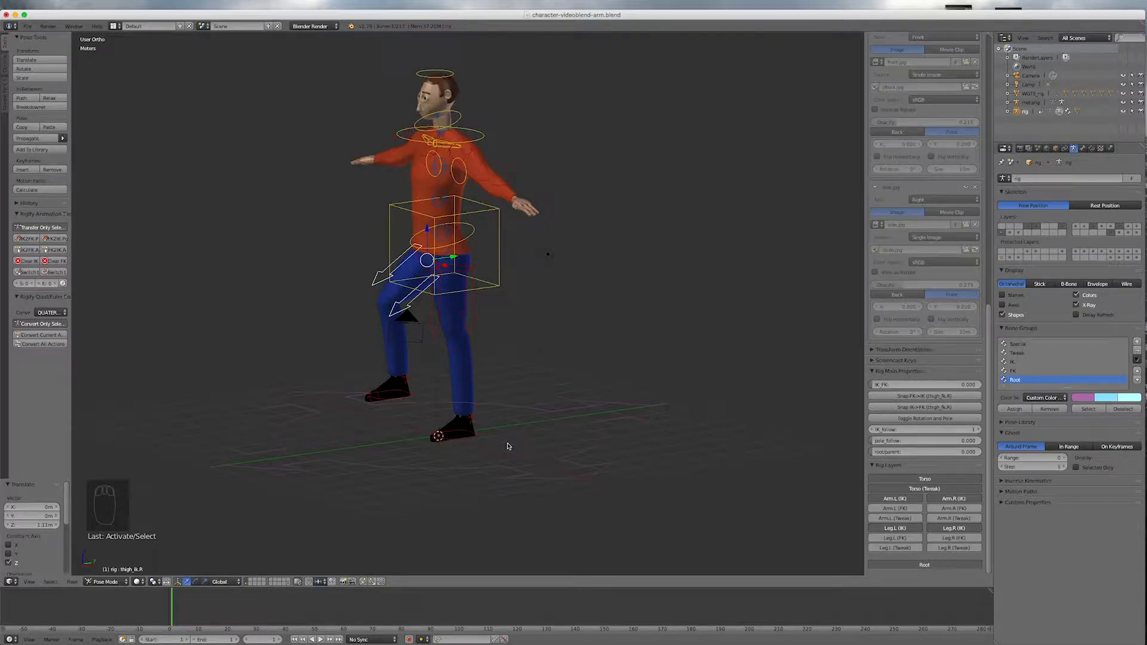
Step: In the right side view, try rotating the right foot's IK control
key(KP_3)
scroll(380, 408, up, 6)
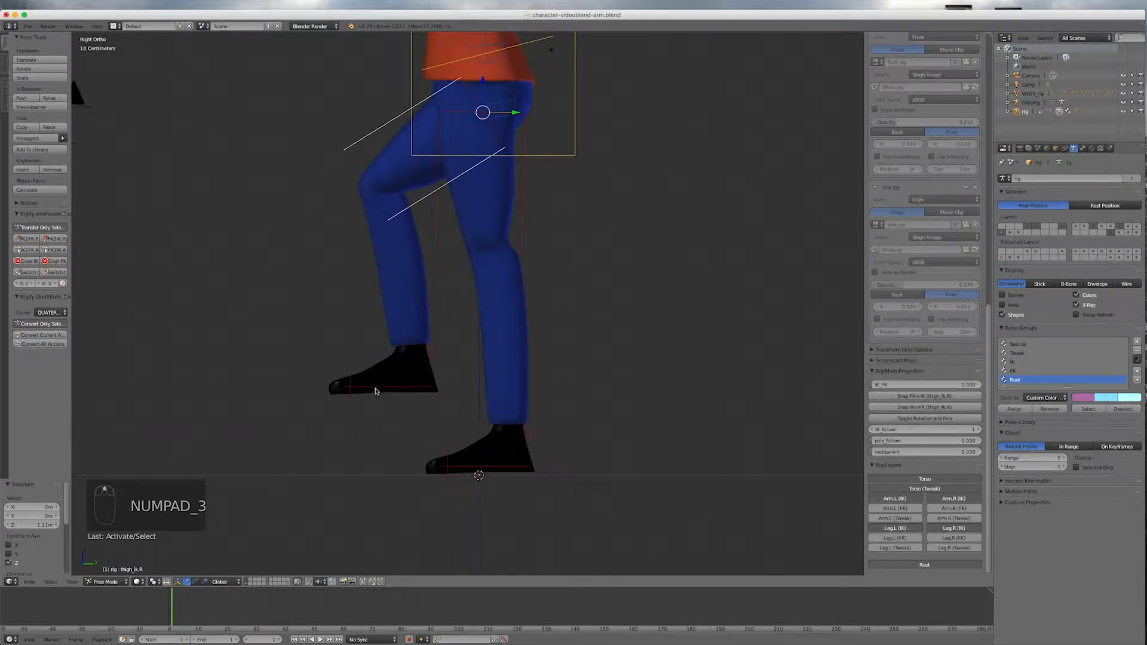
right_click(368, 388)
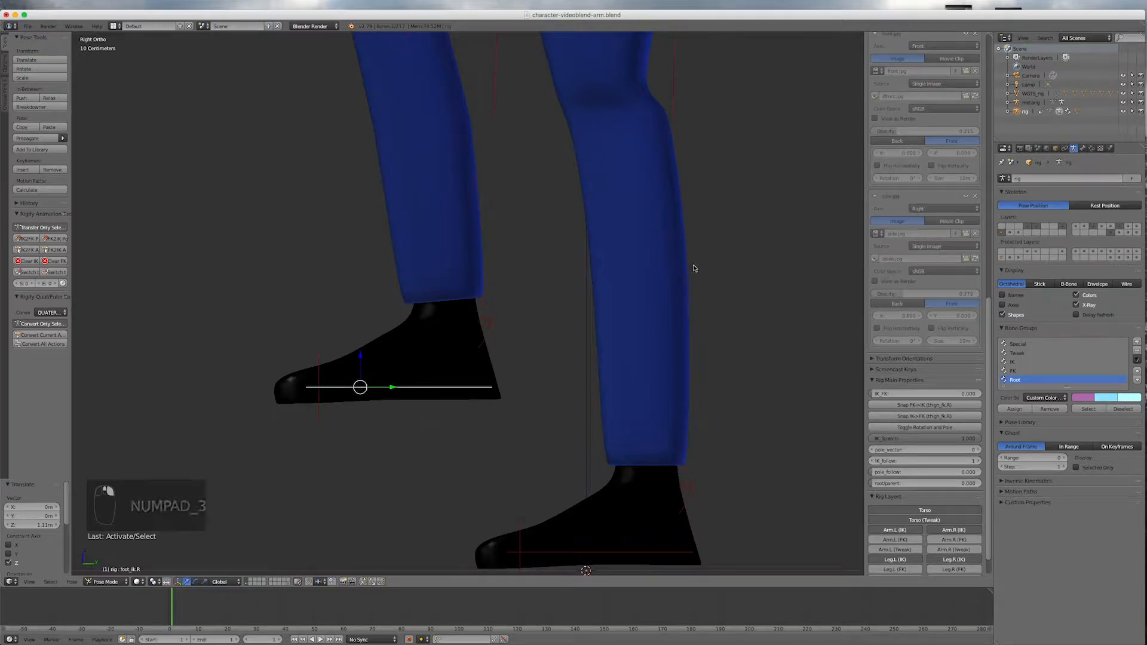
key(r)
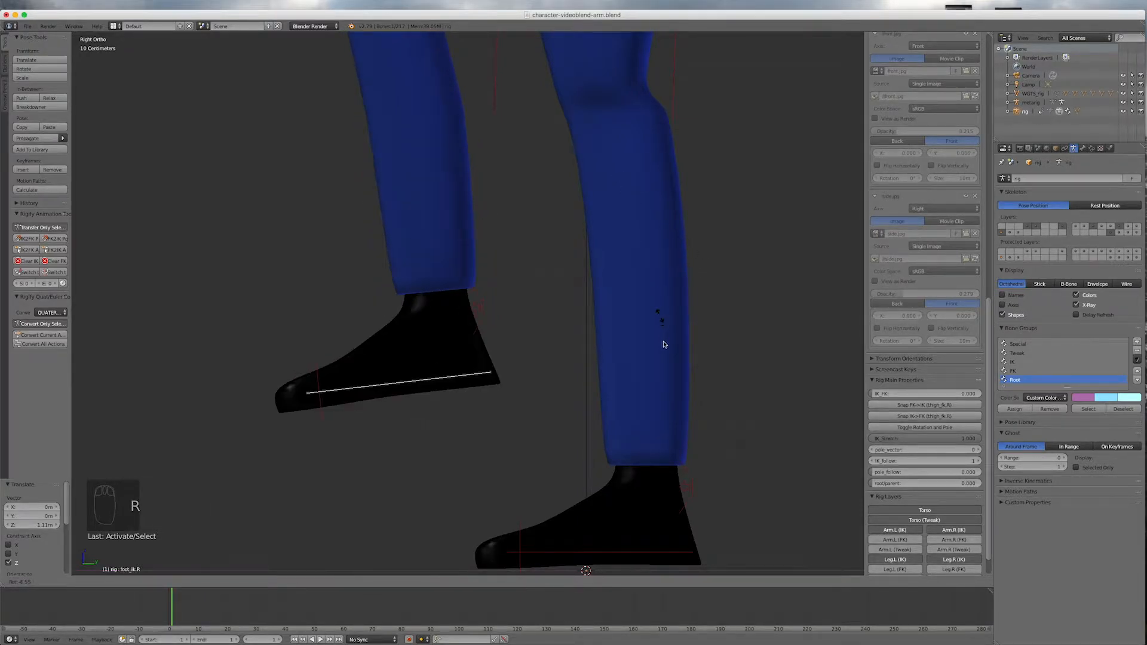
right_click(635, 308)
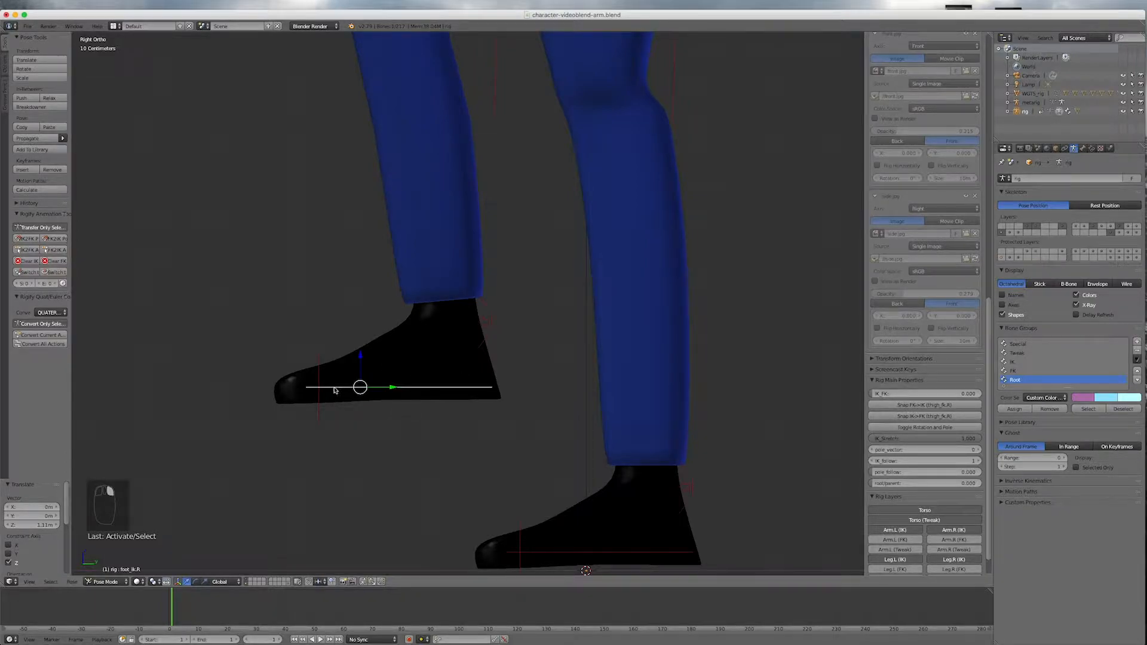
Step: Try rotating the right toe control to bend the front of the shoe
right_click(318, 361)
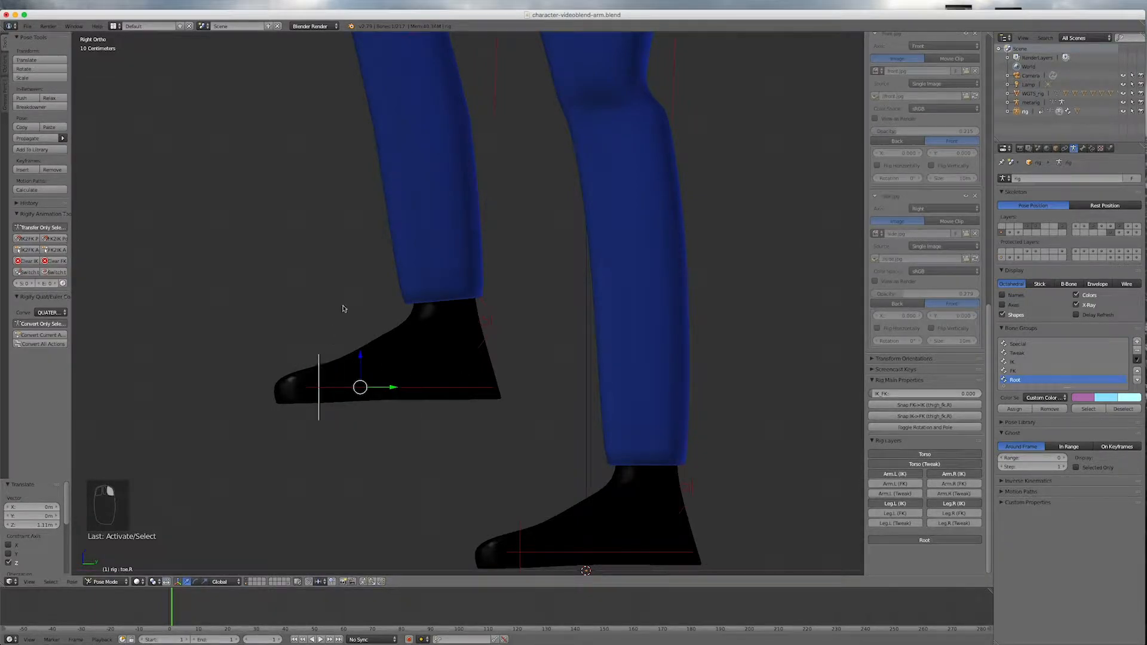
key(r)
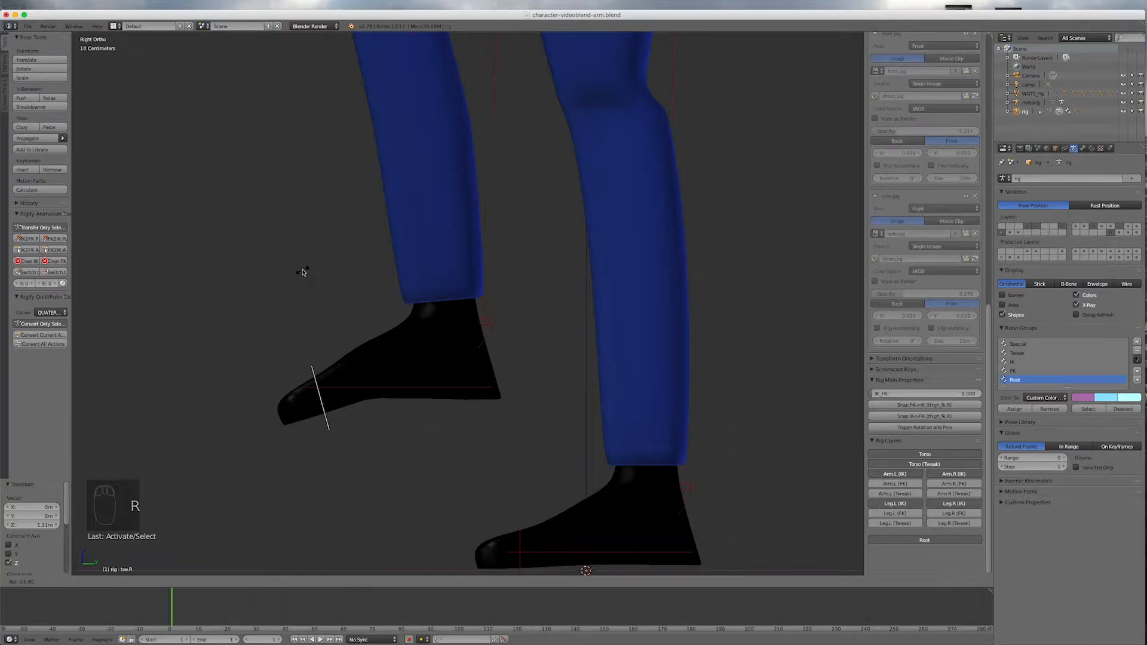
right_click(442, 330)
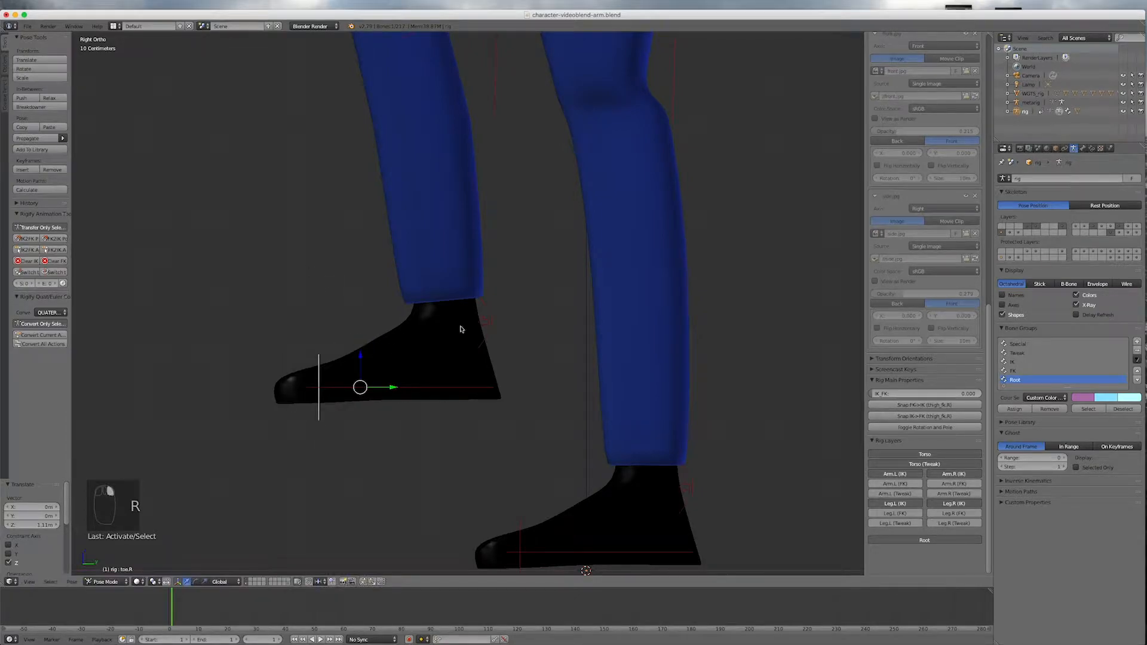
Step: Try rotating the right foot's heel control to roll the raised foot
right_click(486, 322)
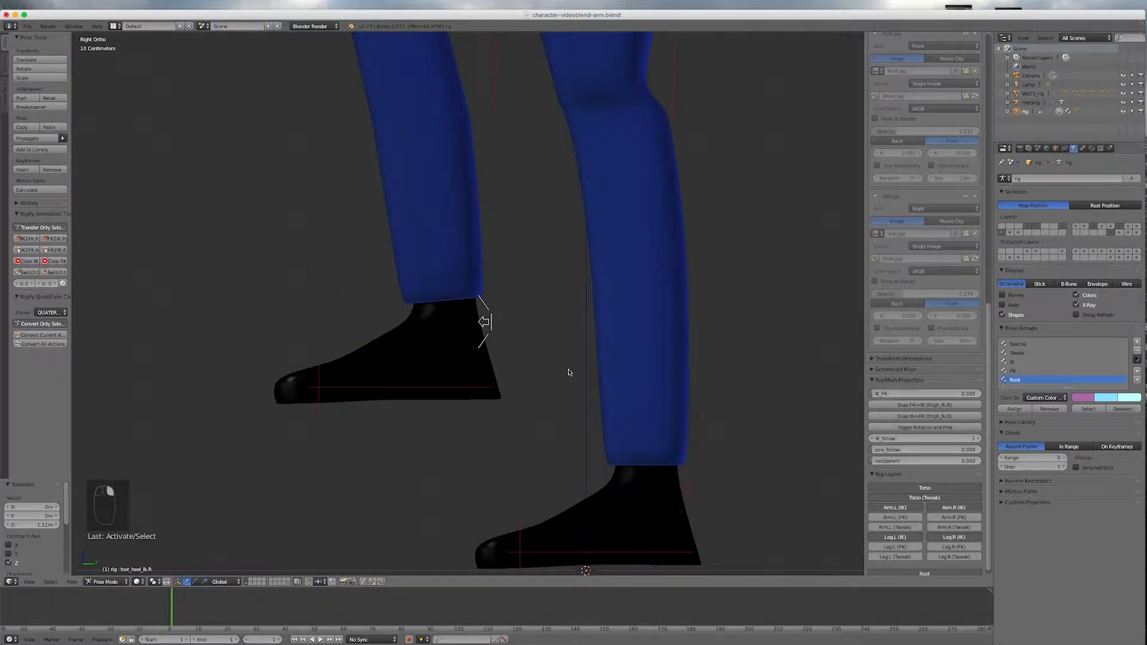
key(r)
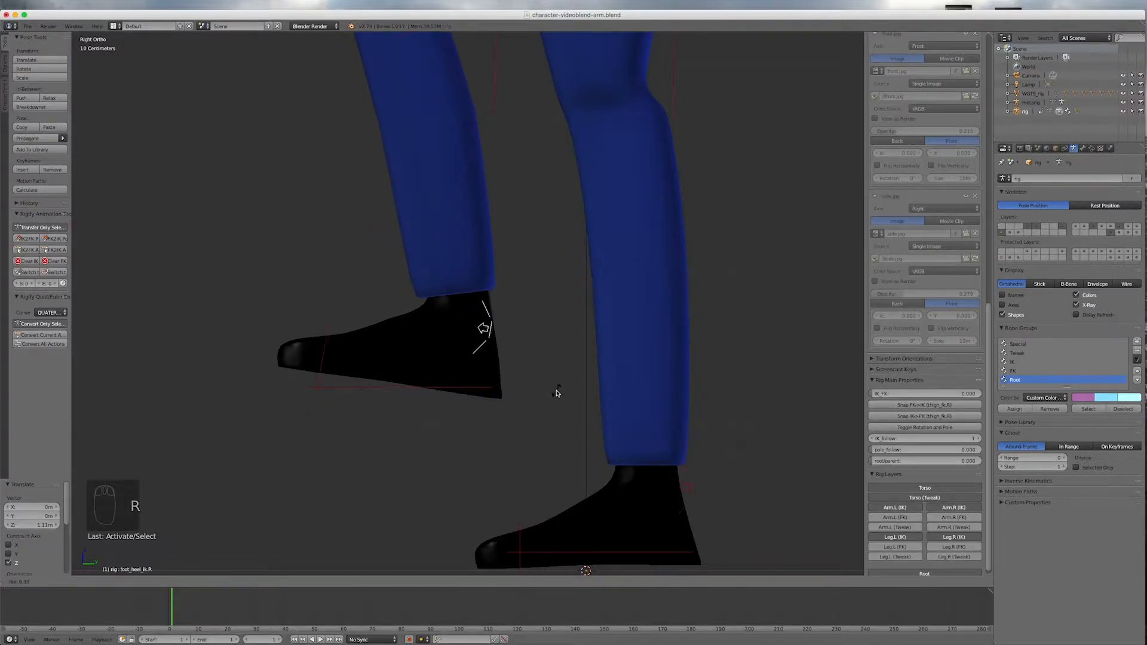
right_click(529, 327)
scroll(497, 344, down, 4)
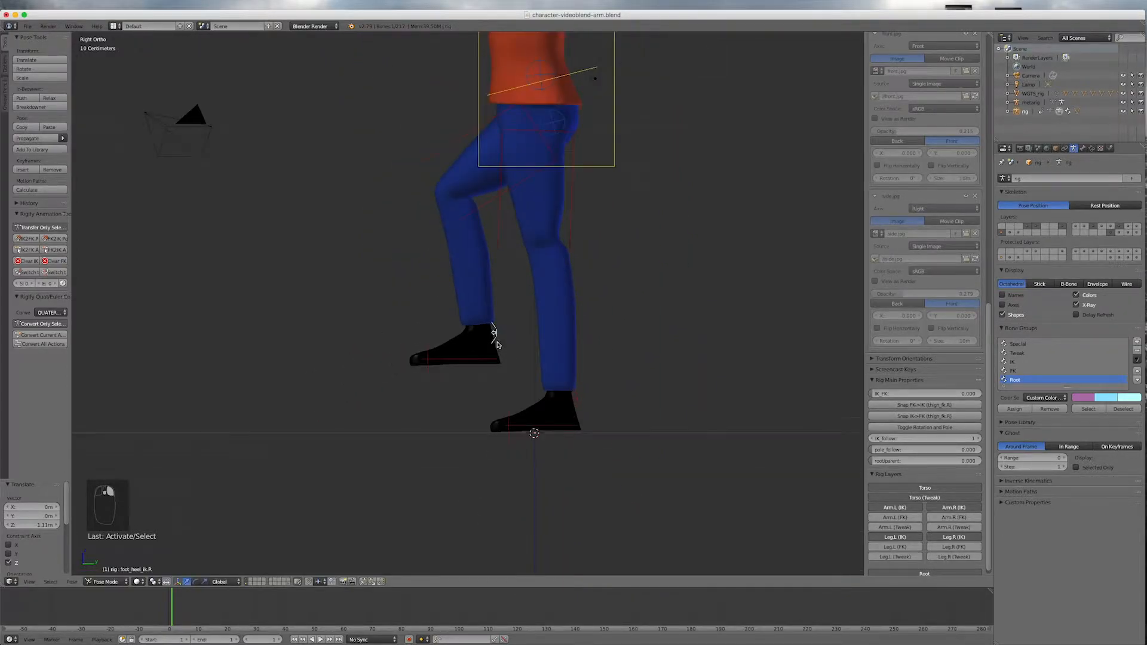
scroll(496, 345, down, 1)
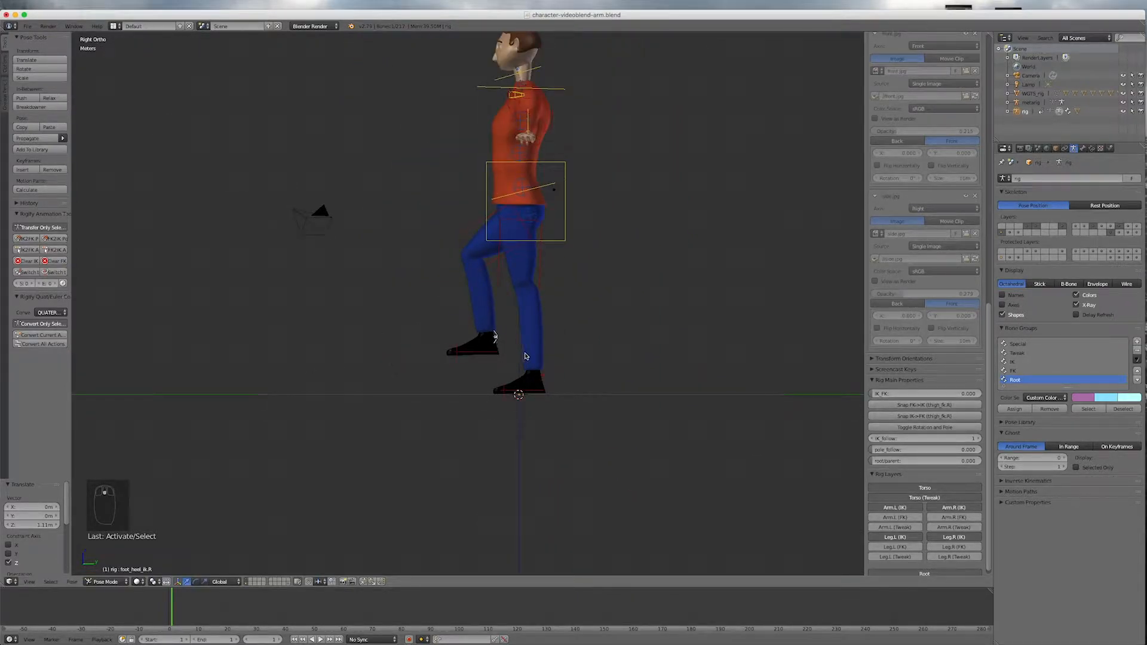
Step: Lower the left hand's IK control about 1.6 m along Z, check the arm from the front, and undo the move
middle_drag(586, 377, 656, 414)
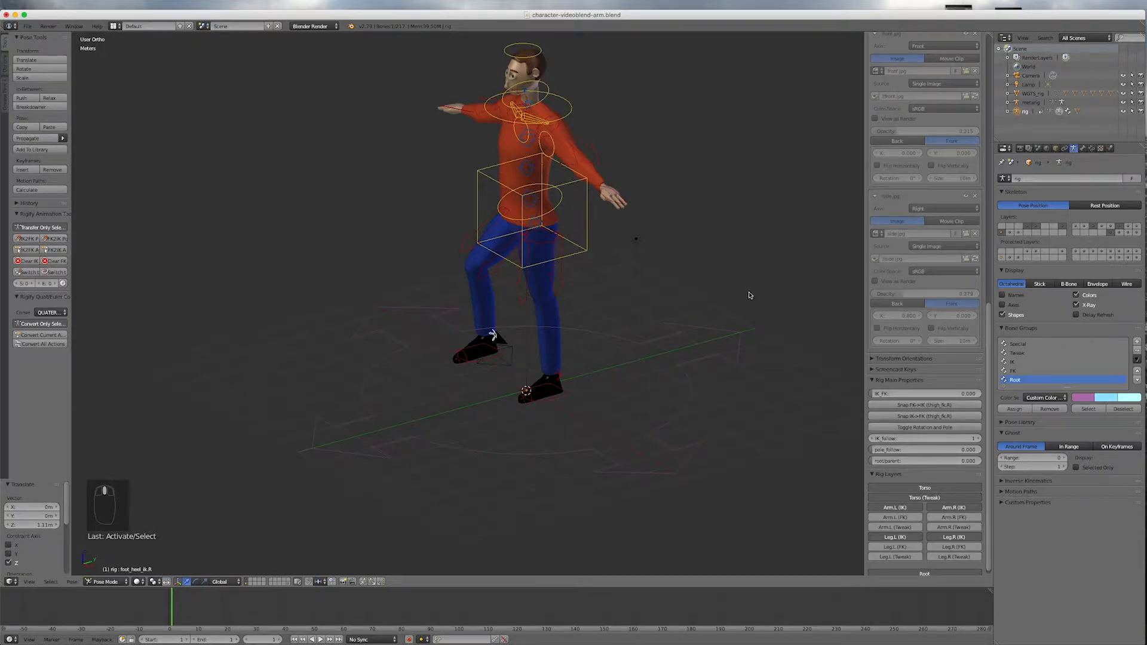
right_click(601, 197)
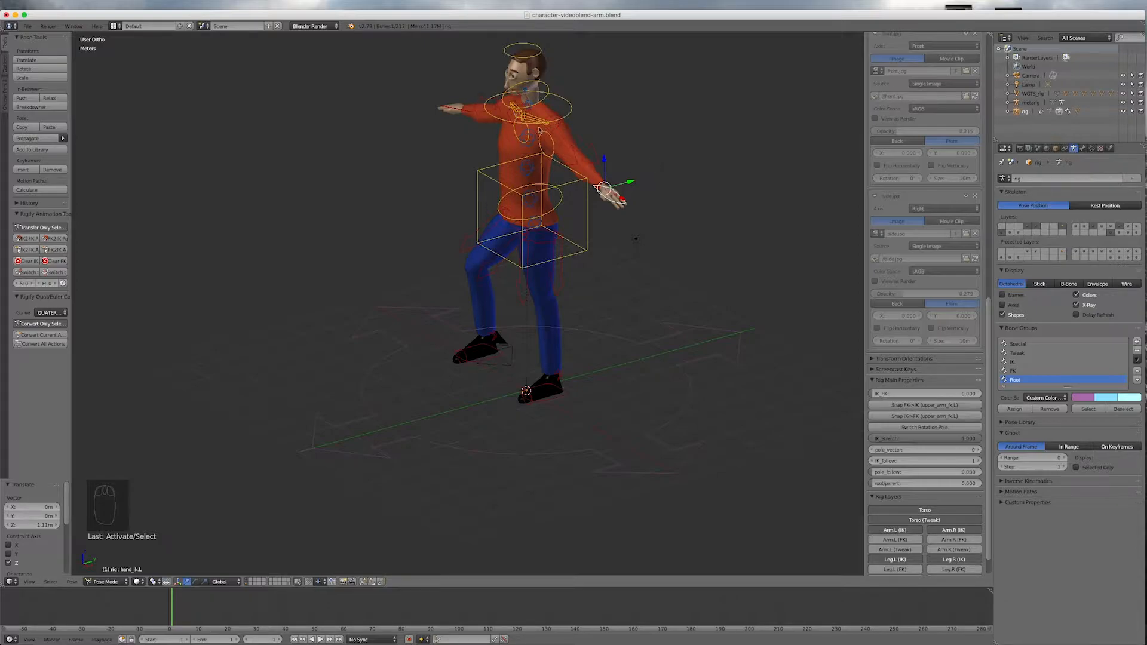
key(g)
key(z)
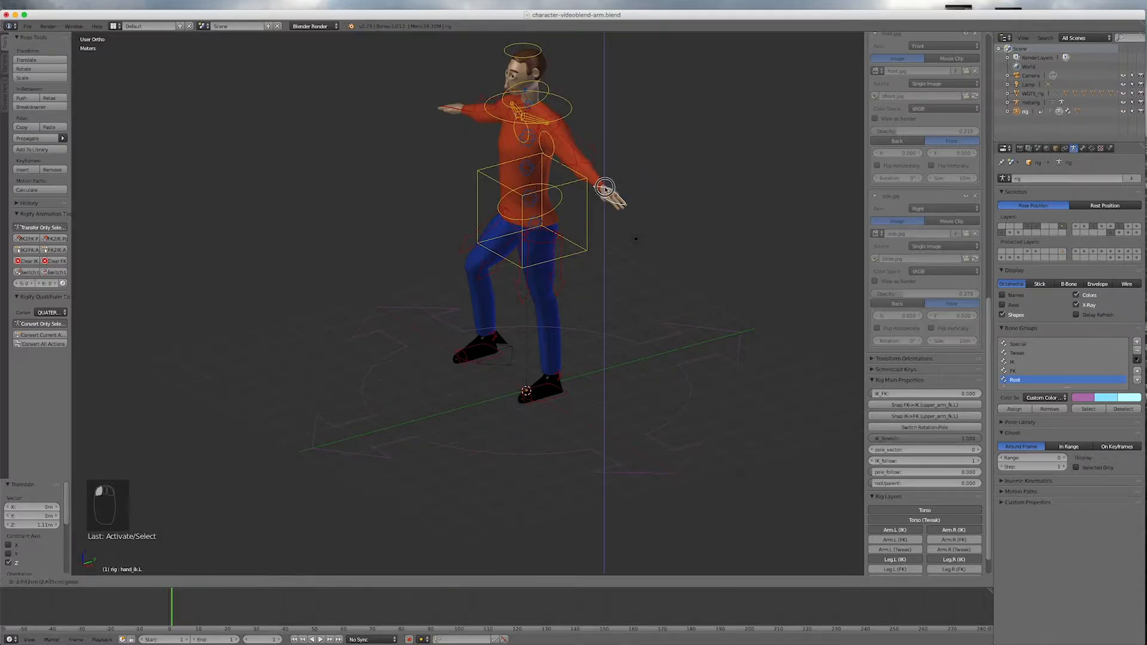
click(606, 213)
key(KP_1)
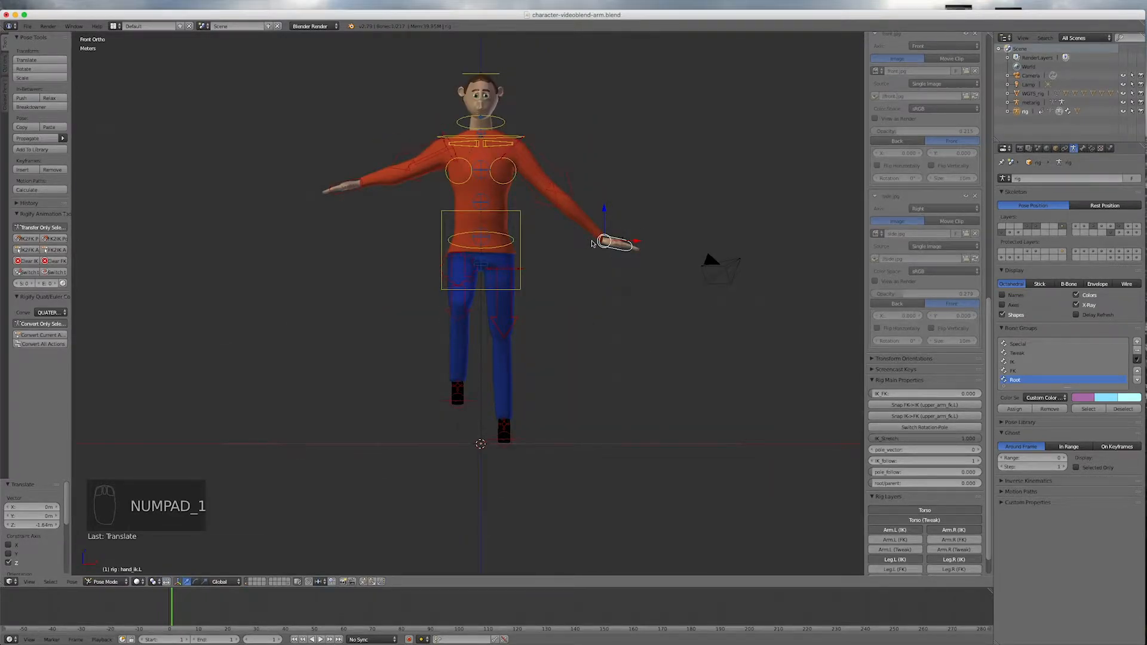
key(super+z)
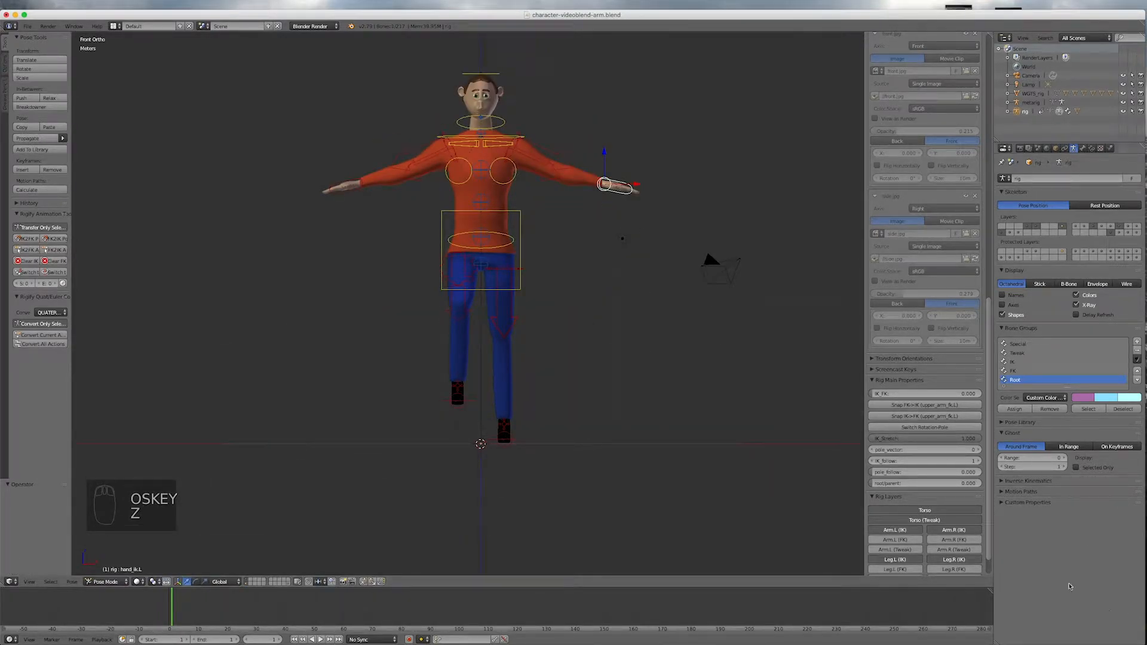
Step: Set IK_Stretch to 0.000 on the IK controls of both hands and both feet
drag(950, 439, 878, 439)
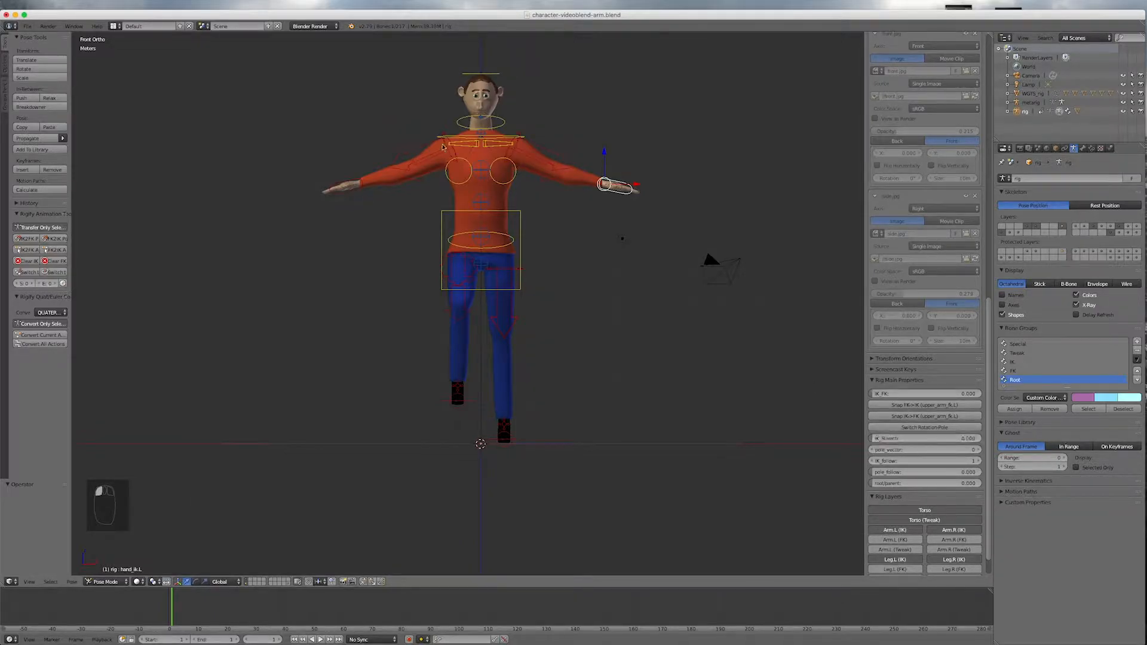
click(340, 183)
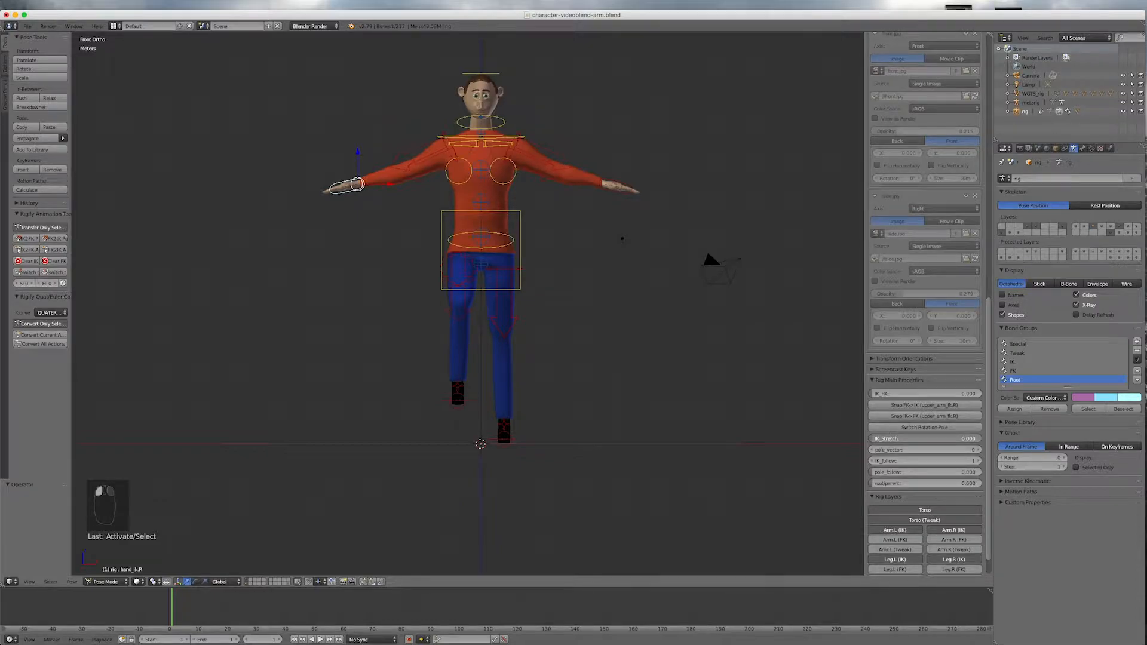
right_click(471, 402)
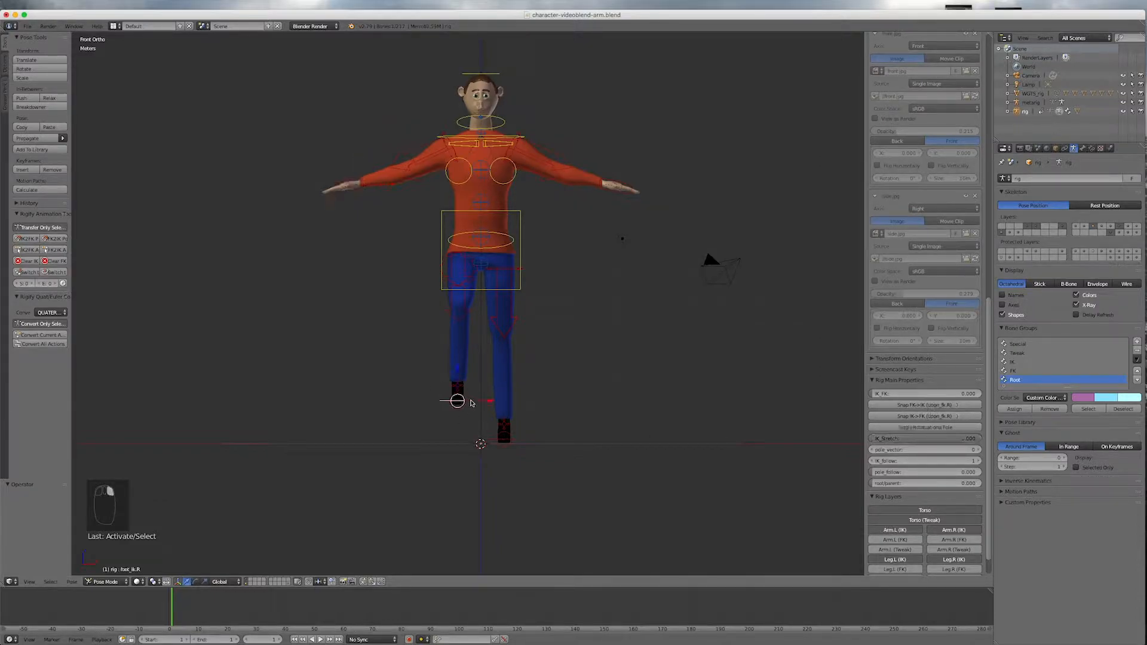
drag(971, 439, 873, 438)
right_click(495, 439)
drag(975, 438, 874, 439)
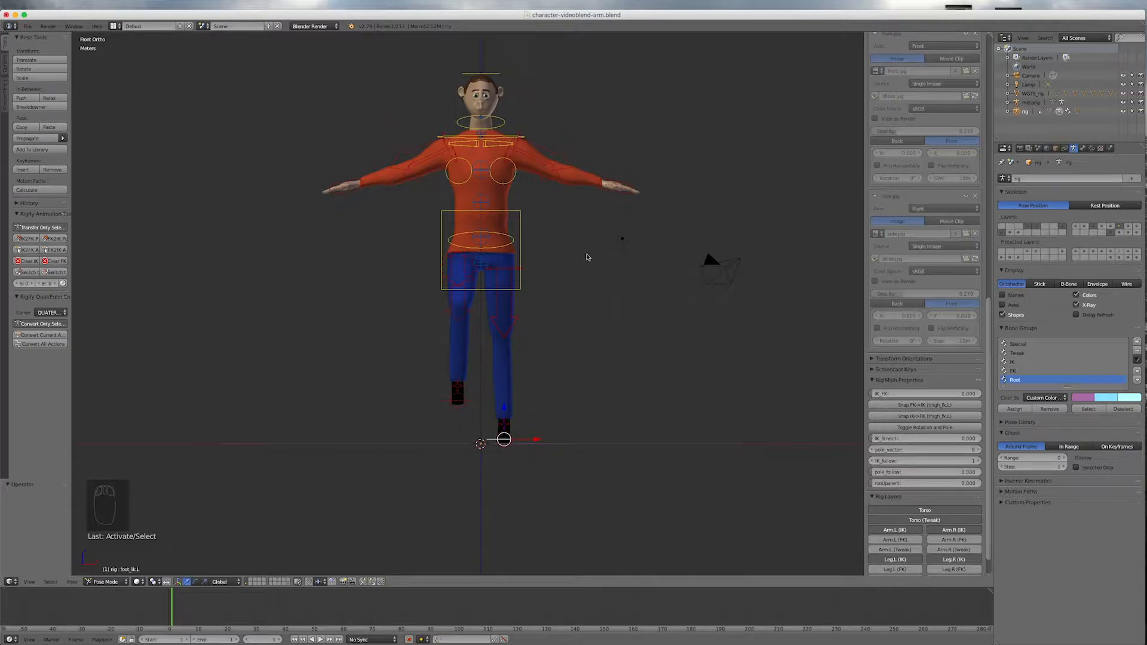
Step: Lower the left hand's IK control about 1.5 m along Z and move it along X toward the body
middle_drag(670, 285, 627, 302)
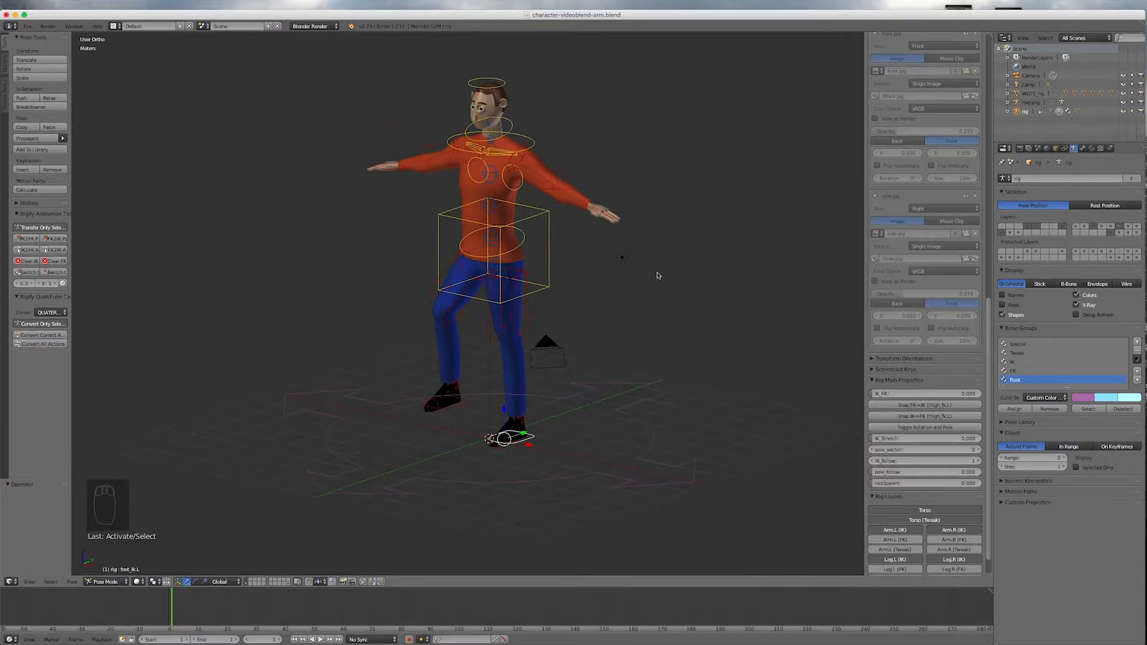
right_click(595, 205)
key(g)
key(z)
click(603, 254)
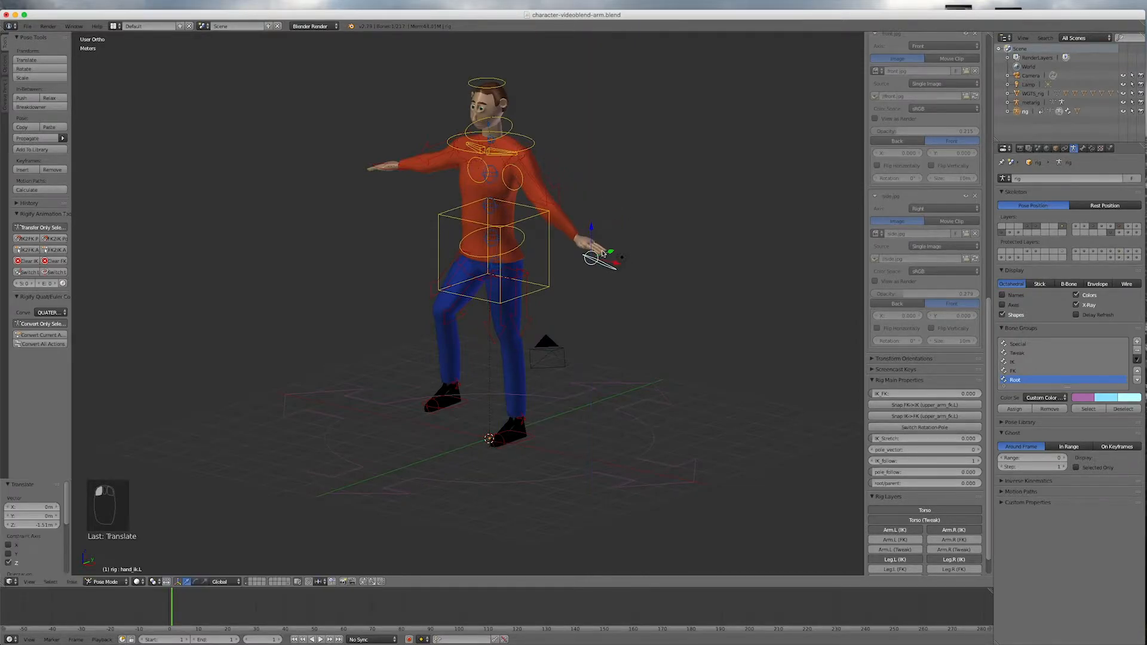
key(g)
key(x)
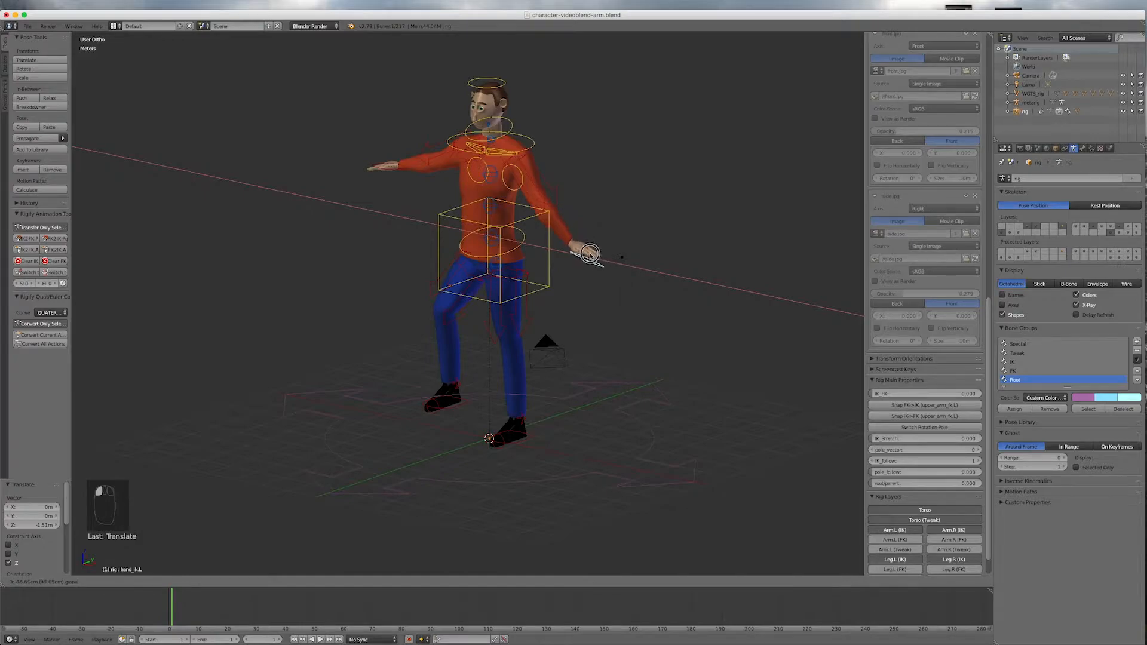
click(594, 249)
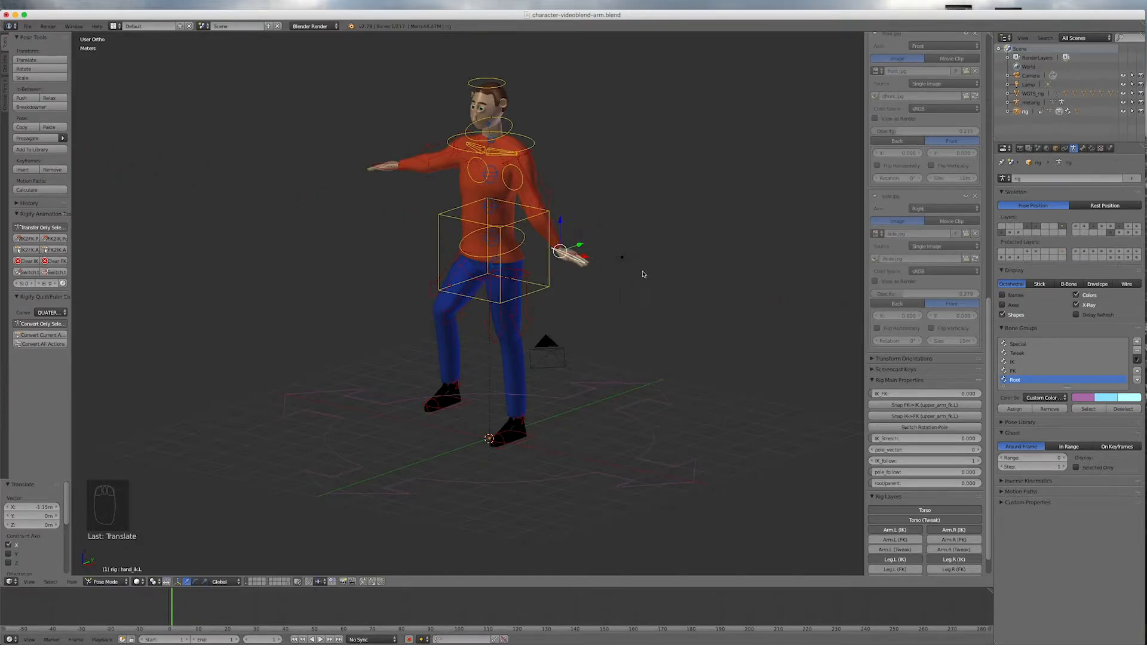
Step: Move the left hand's IK control further along X toward the body and check the arm from the side
middle_drag(648, 272, 543, 258)
key(g)
key(x)
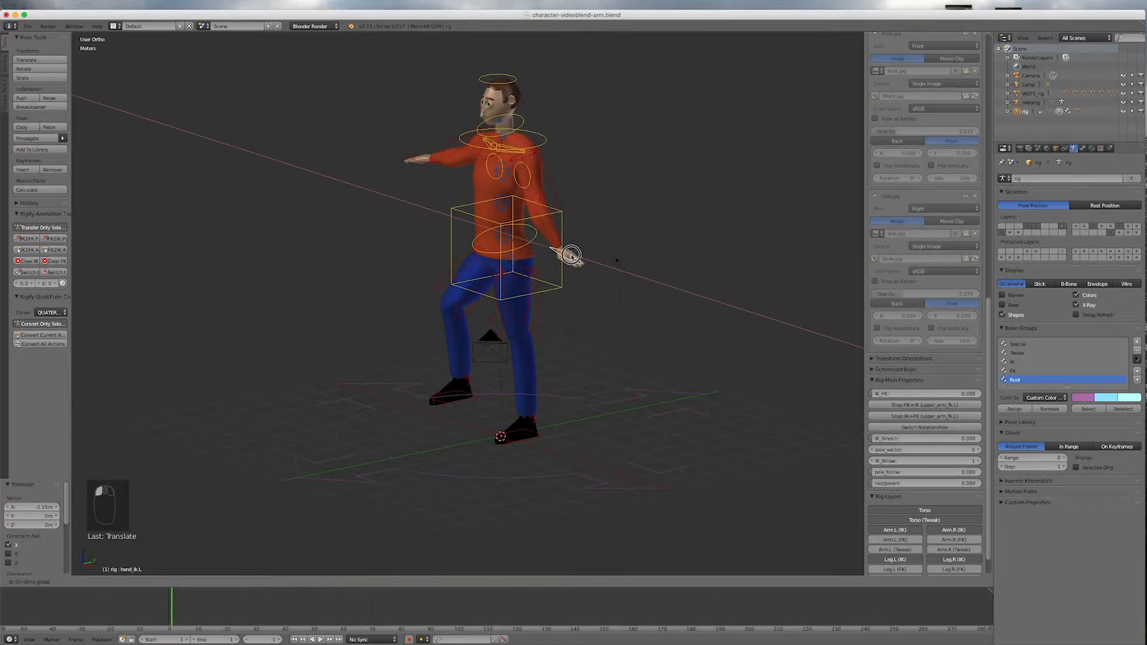
click(722, 307)
middle_drag(711, 286, 611, 263)
Step: Rotate the left upper arm's IK control about -75° in the right side view to turn the elbow
right_click(568, 189)
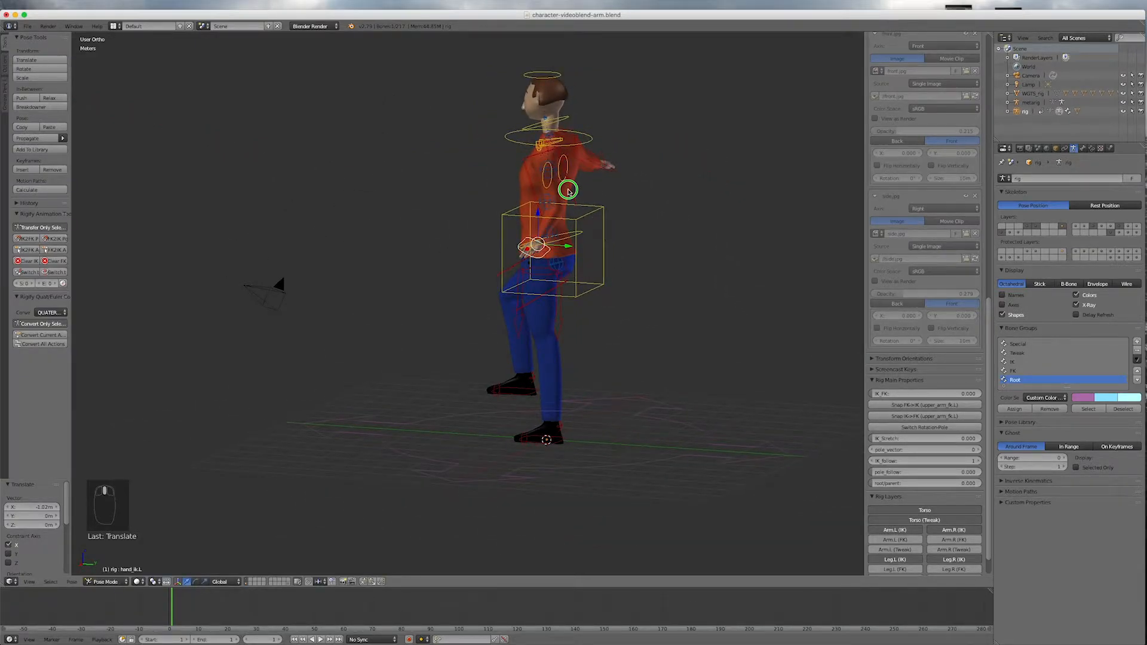
middle_drag(568, 189, 644, 314)
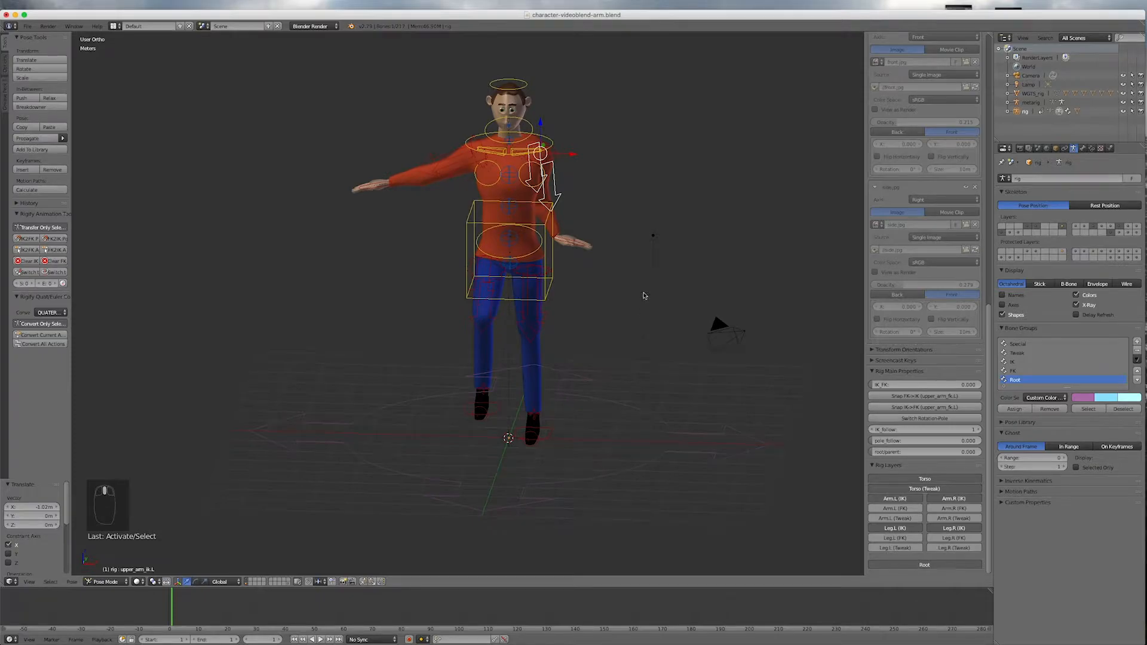
key(r)
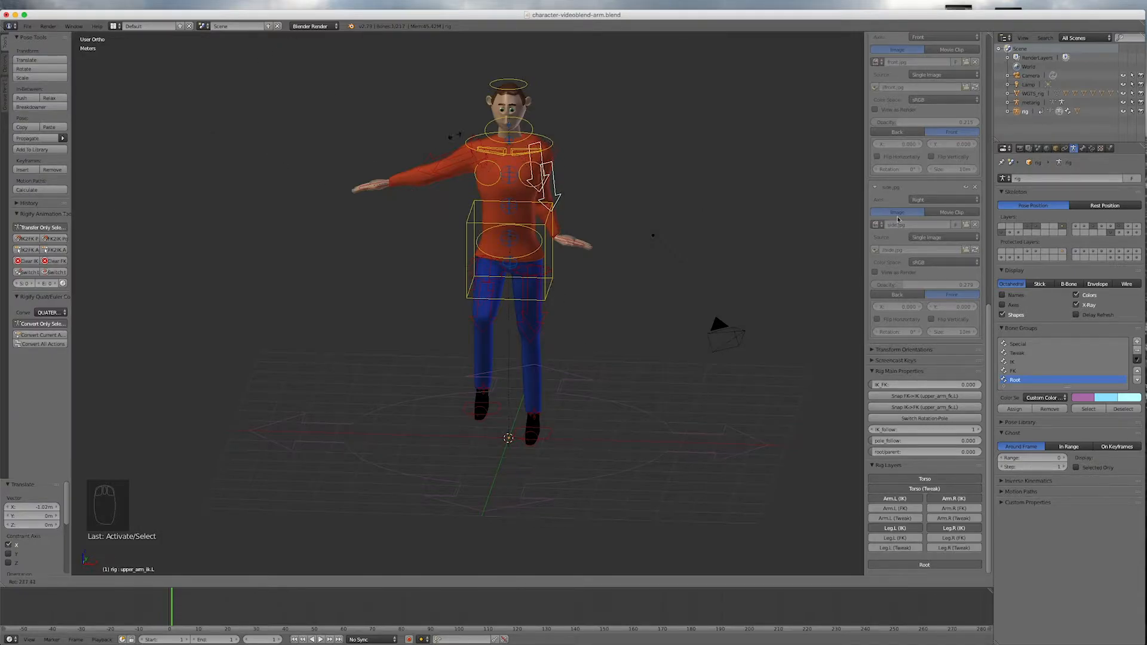
right_click(632, 329)
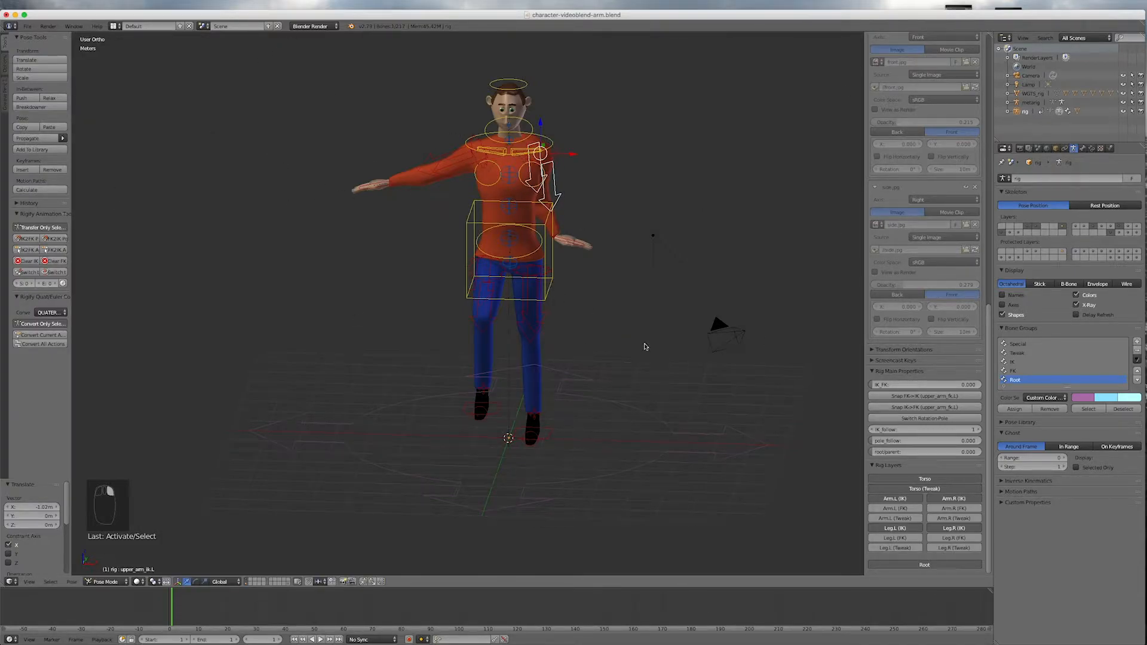
key(KP_3)
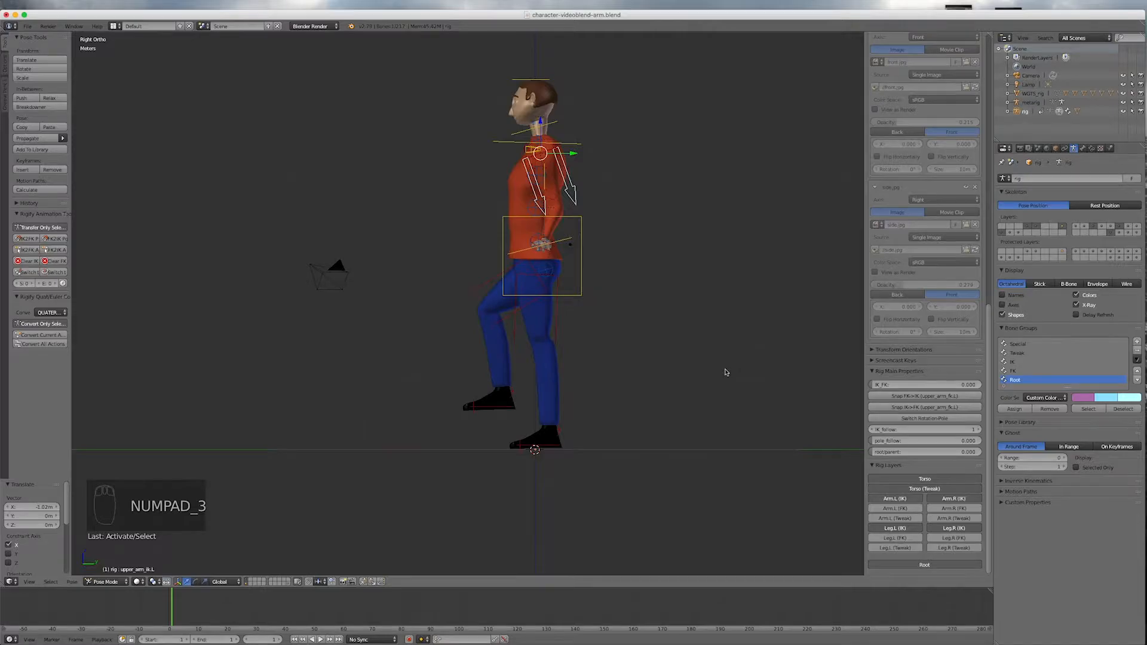
key(r)
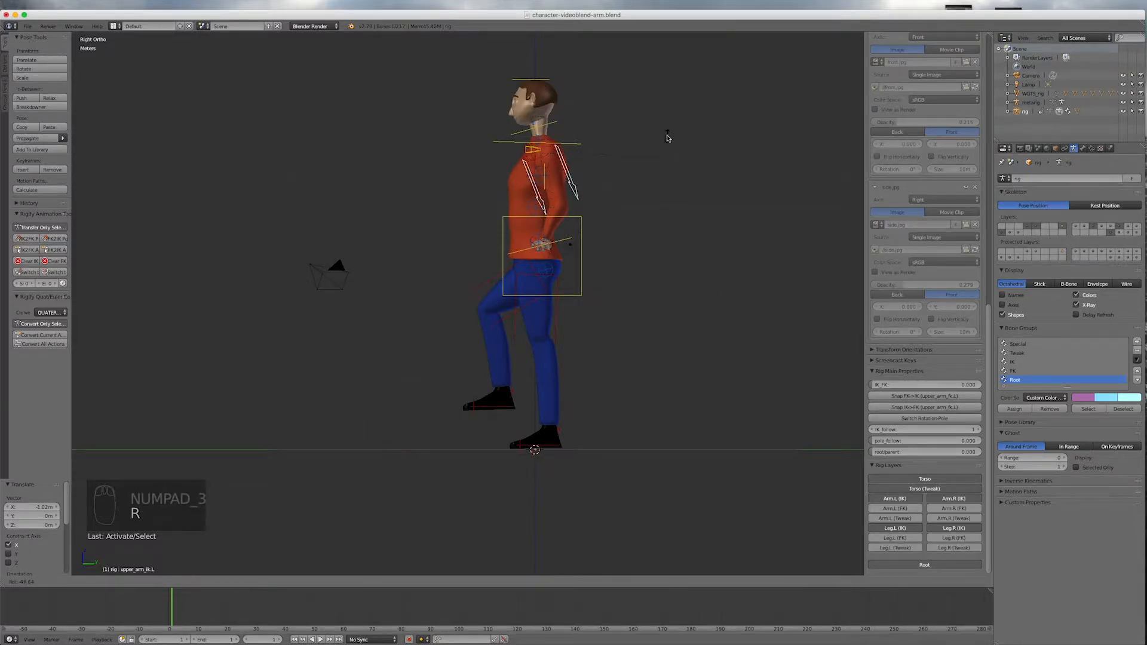
click(626, 114)
middle_drag(637, 233, 713, 302)
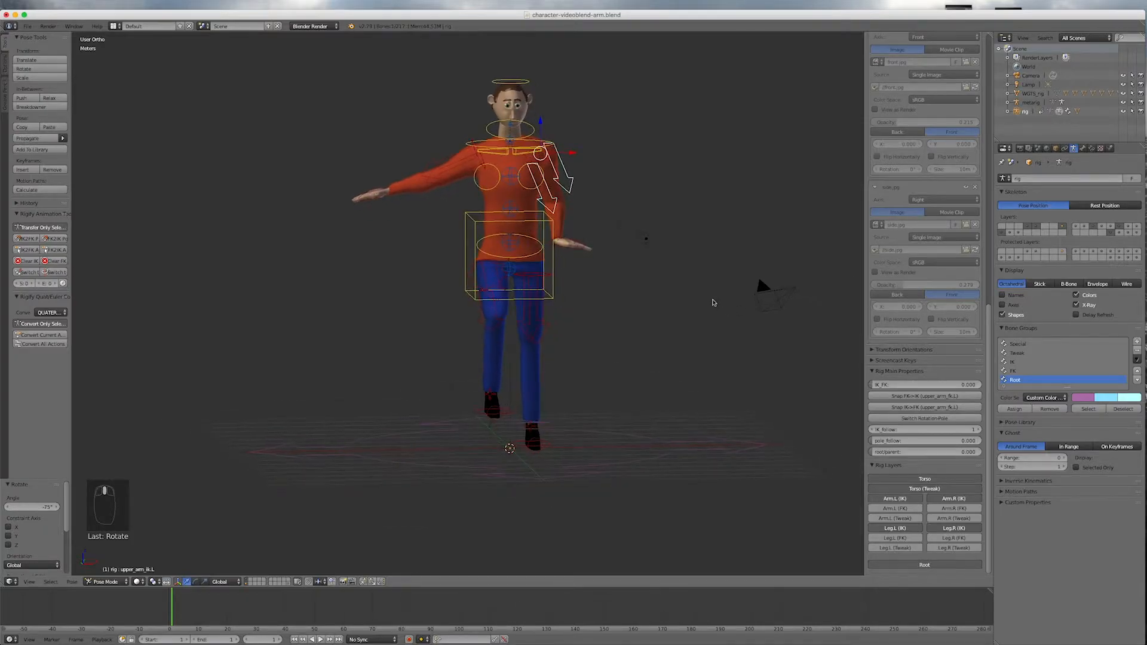
Step: Rotate the left hand's IK control about 68° in the front view so the hand points down
right_click(574, 245)
key(KP_1)
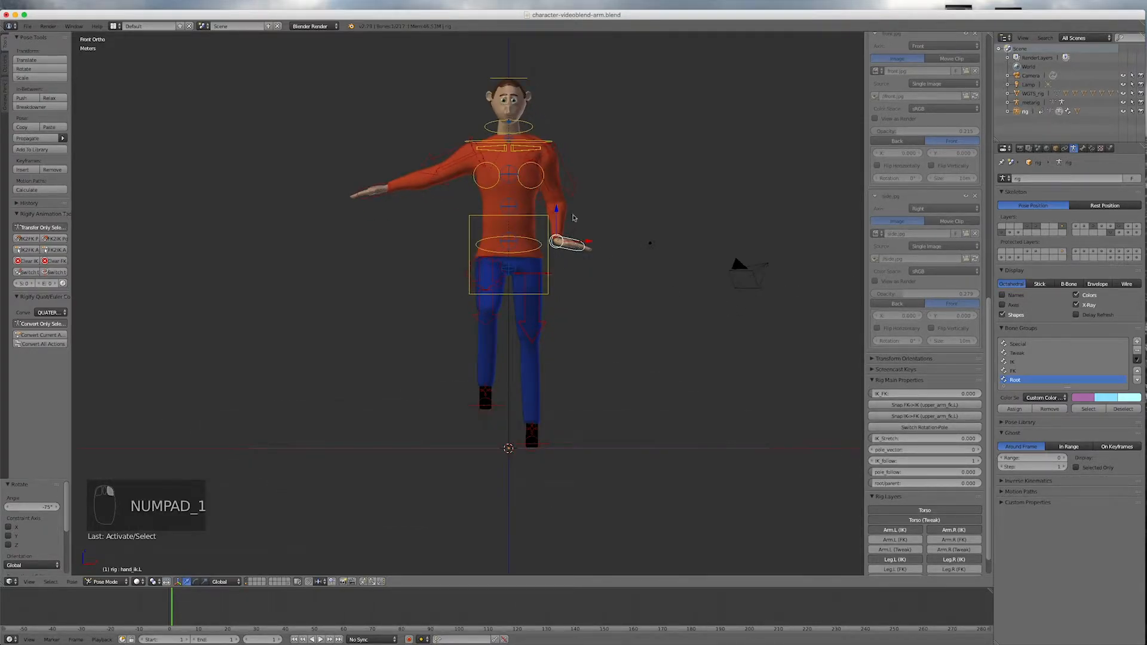
scroll(556, 220, up, 4)
key(r)
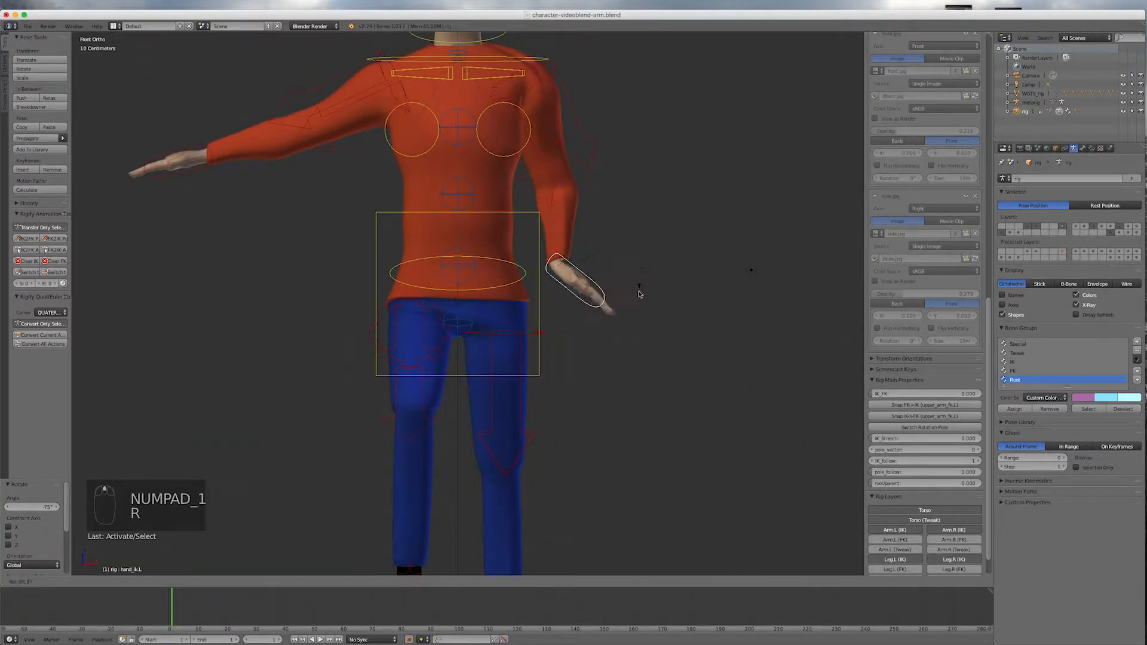
click(623, 323)
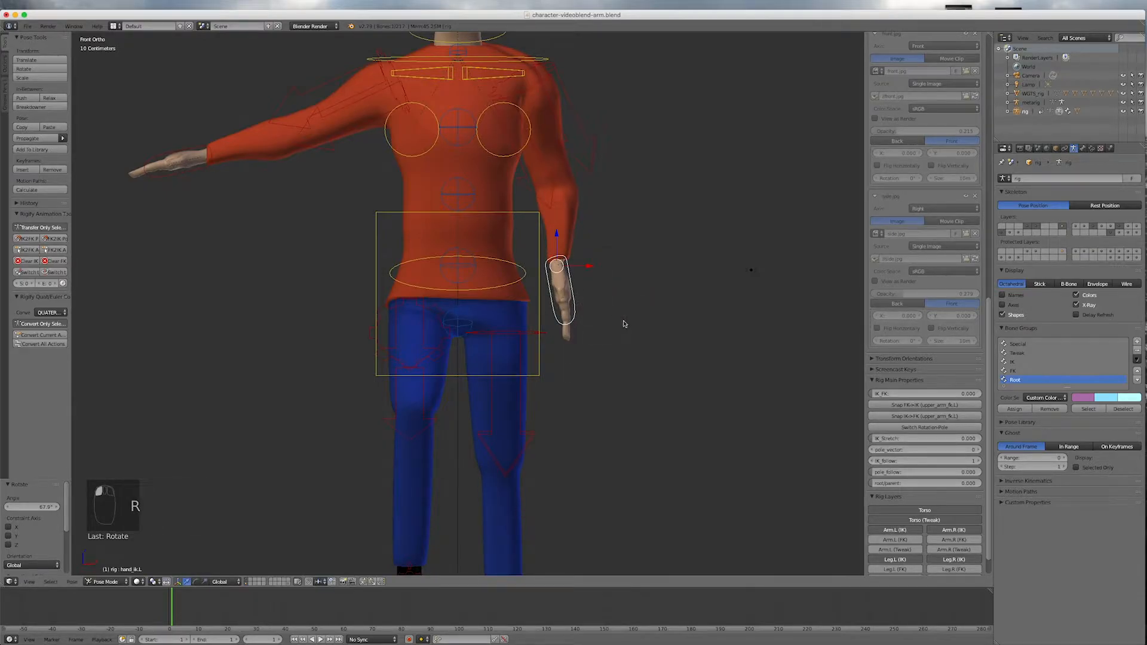
Step: Lower the left hand's IK control about 18 cm along Z to straighten the arm beside the body
scroll(648, 405, down, 4)
middle_drag(669, 417, 606, 451)
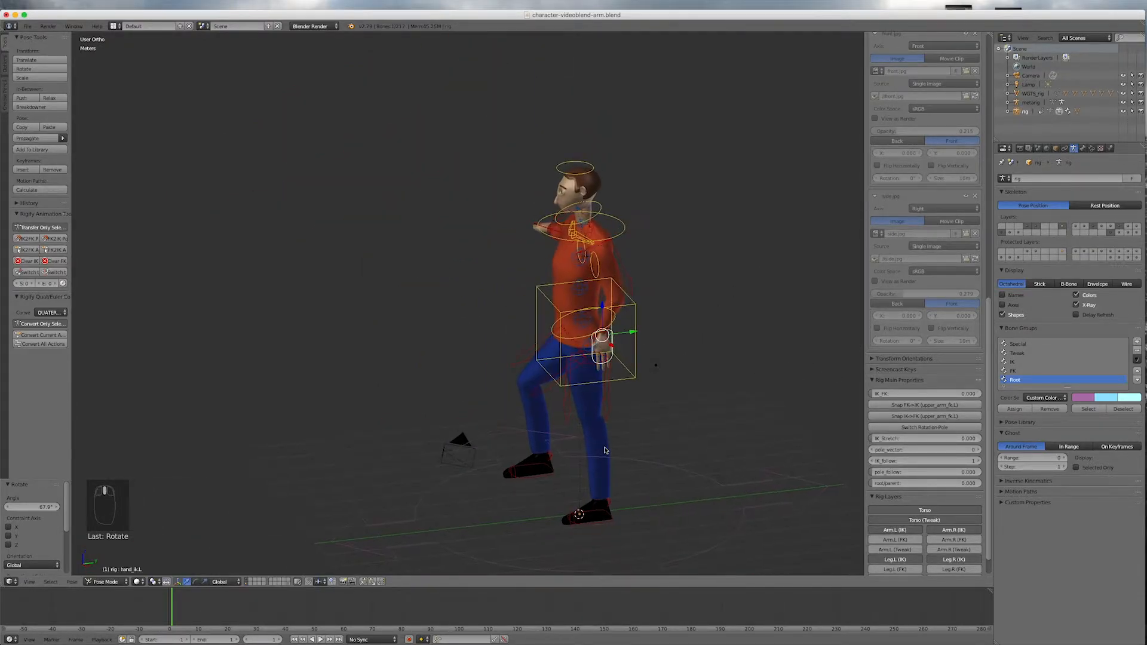
key(g)
key(z)
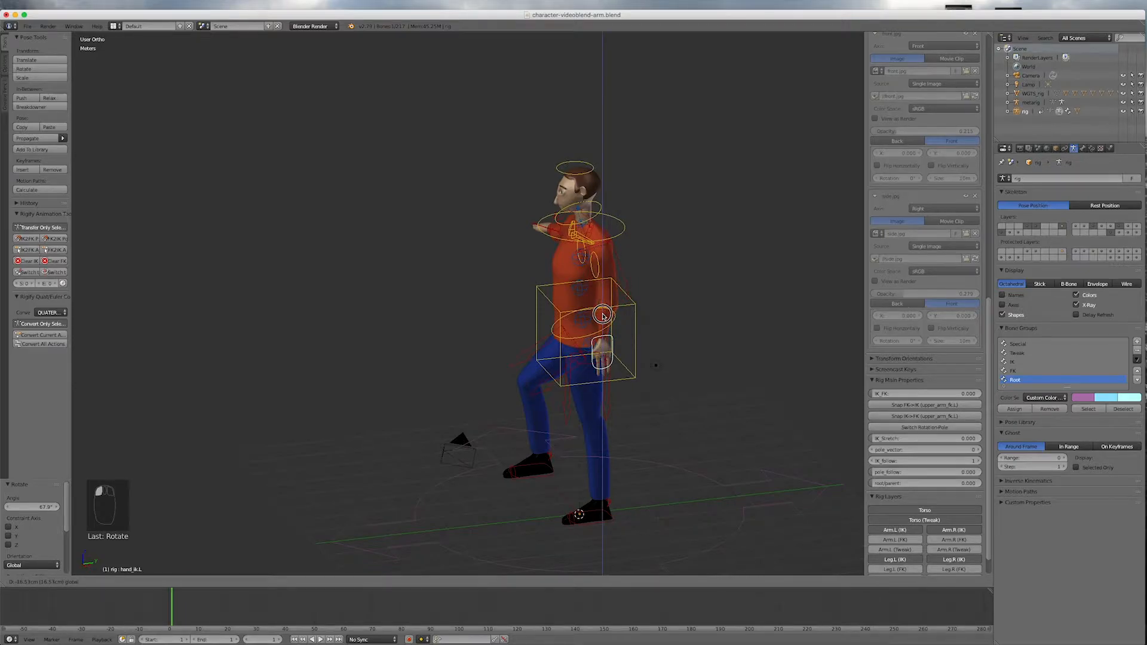
click(603, 312)
middle_drag(664, 421, 700, 397)
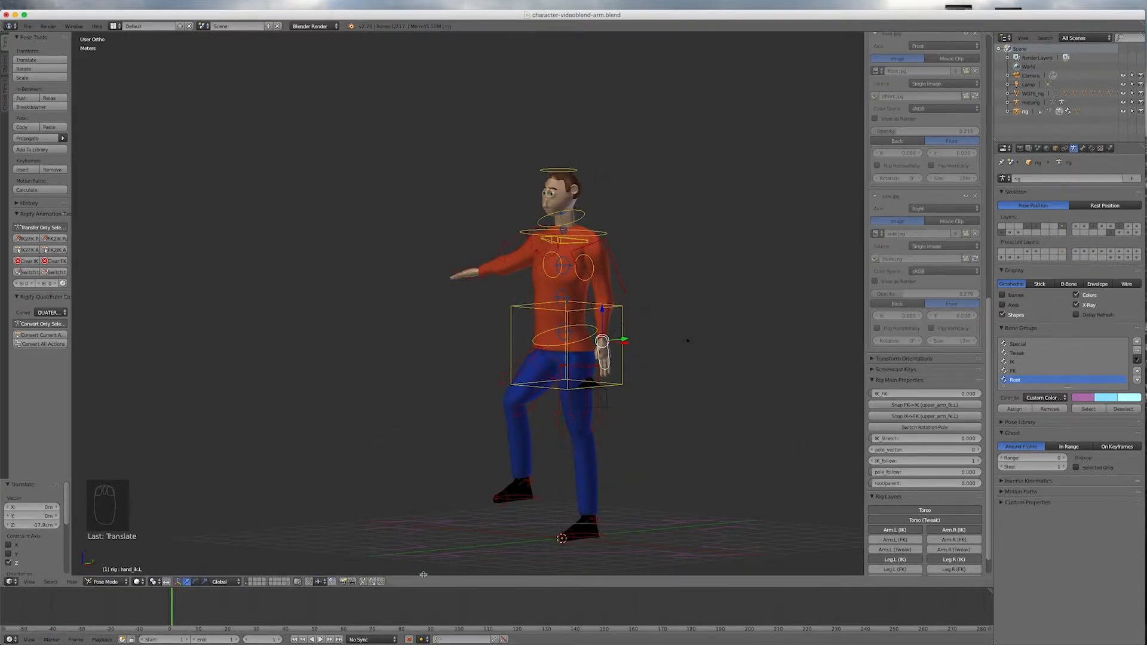
Step: Copy the left hand control's pose and paste it flipped onto the right hand
click(364, 582)
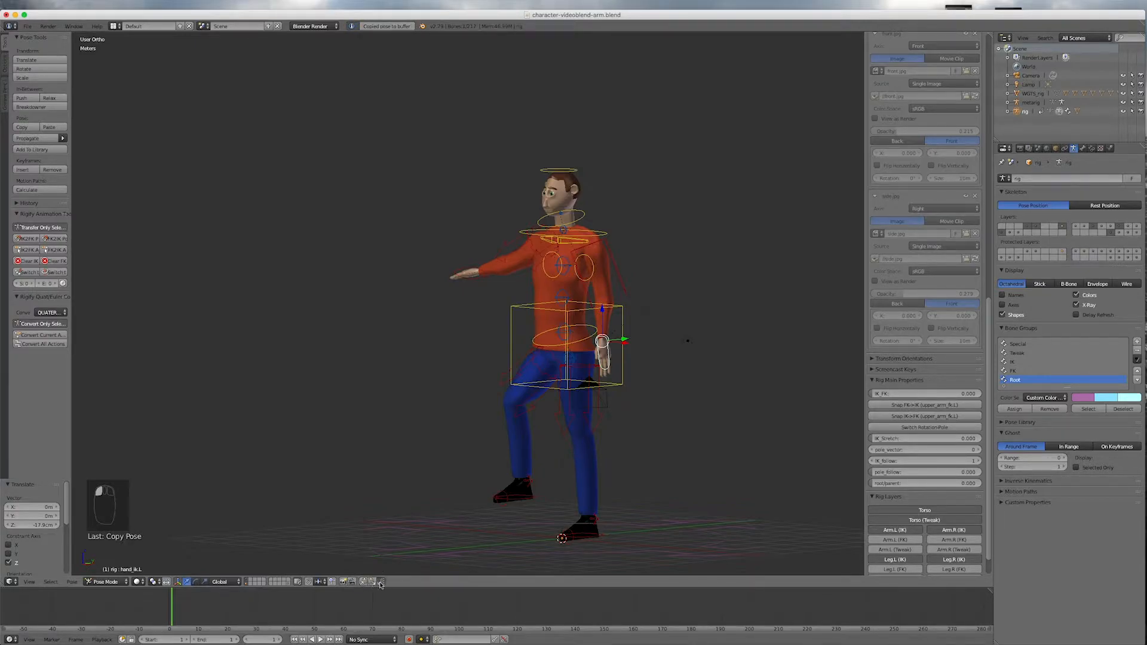
click(381, 581)
middle_drag(646, 398, 670, 402)
Step: Copy the left upper arm IK control's pose and paste it flipped onto the right arm
right_click(618, 279)
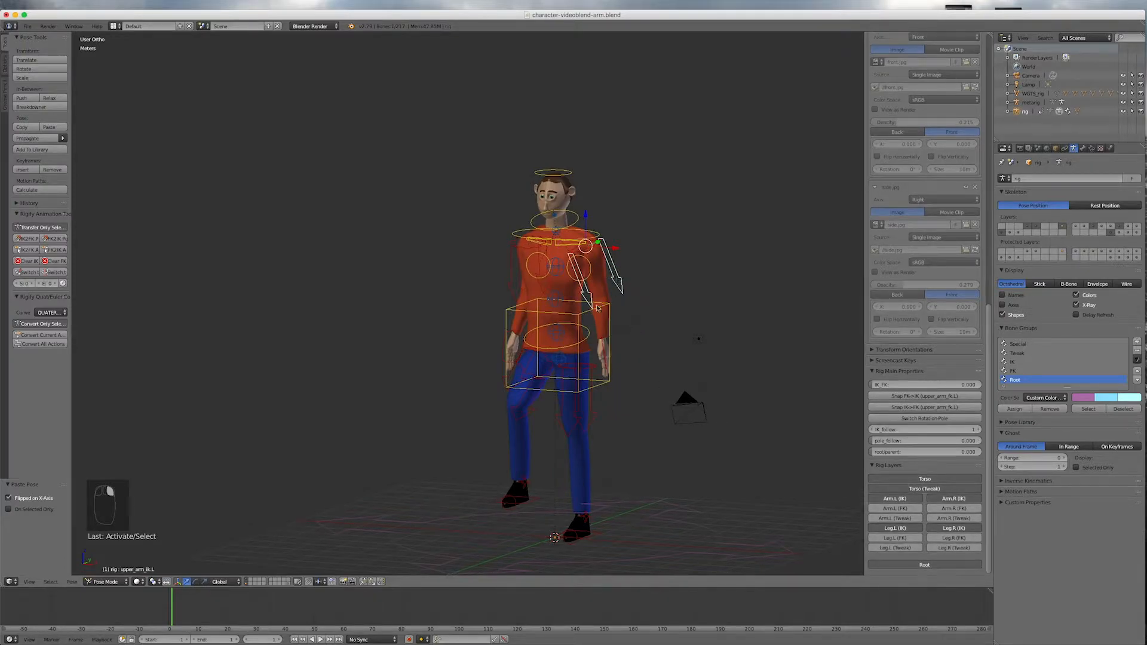
click(368, 583)
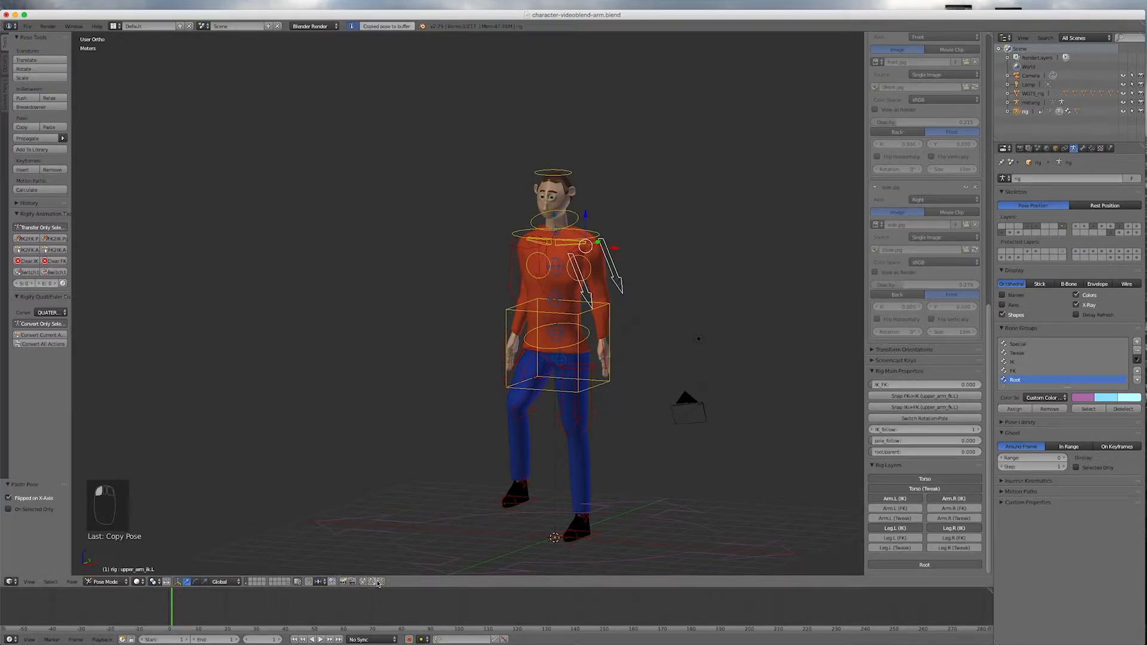
middle_drag(690, 473, 750, 463)
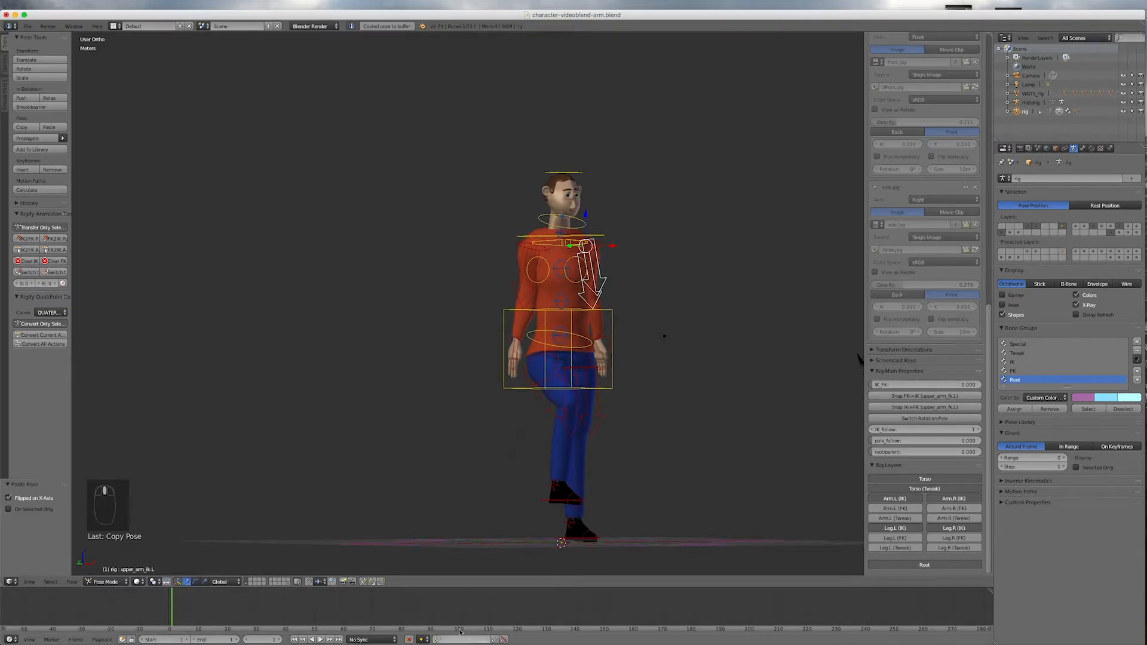
click(380, 583)
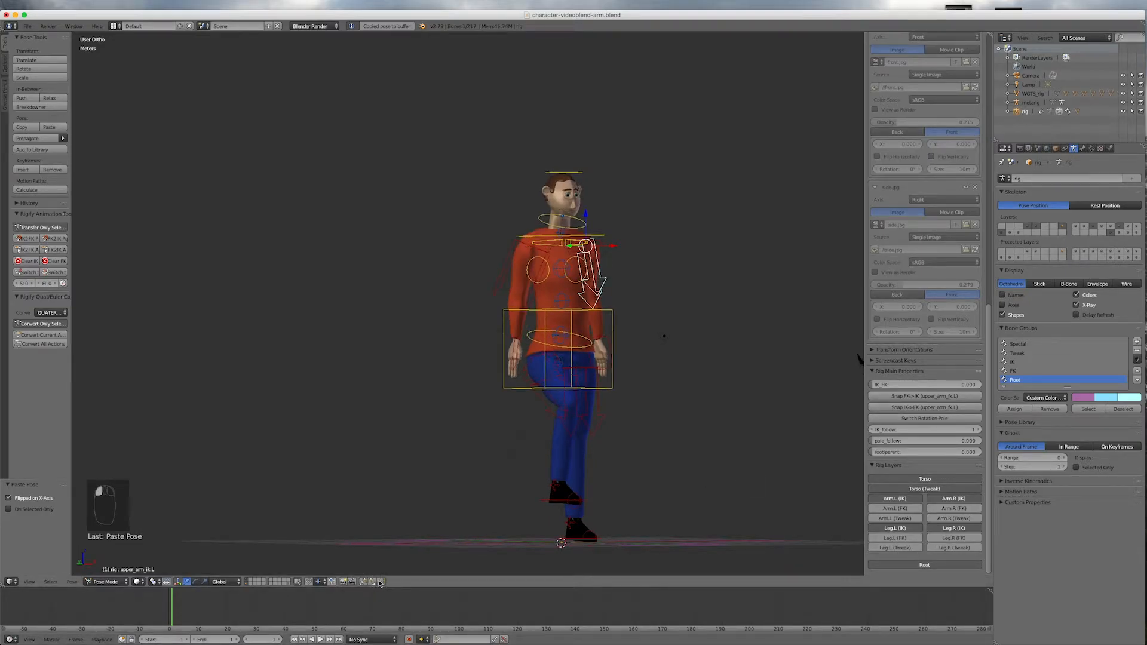
middle_drag(742, 353, 680, 360)
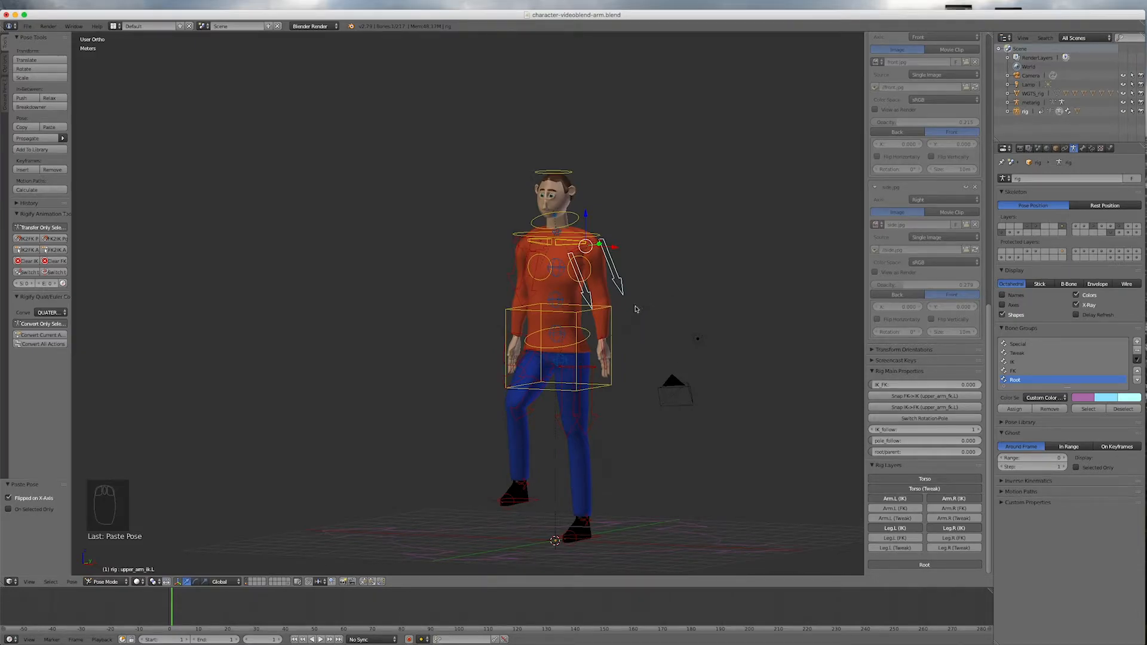
Step: Lower the torso control about 13 cm along Z while the feet stay planted
right_click(534, 313)
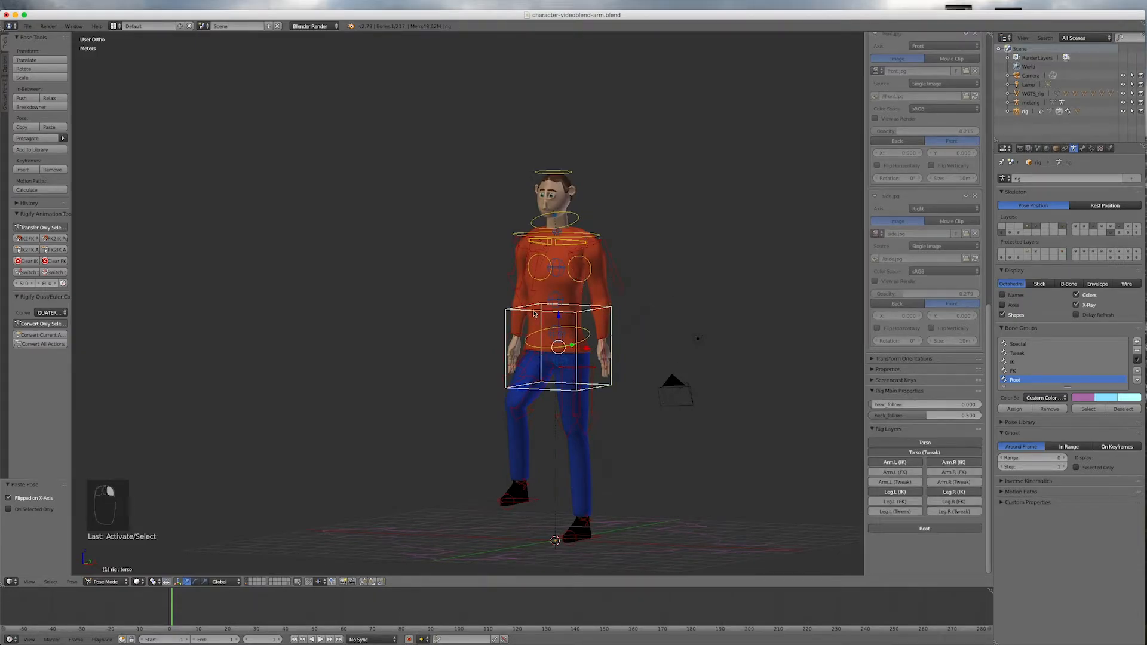
key(g)
key(z)
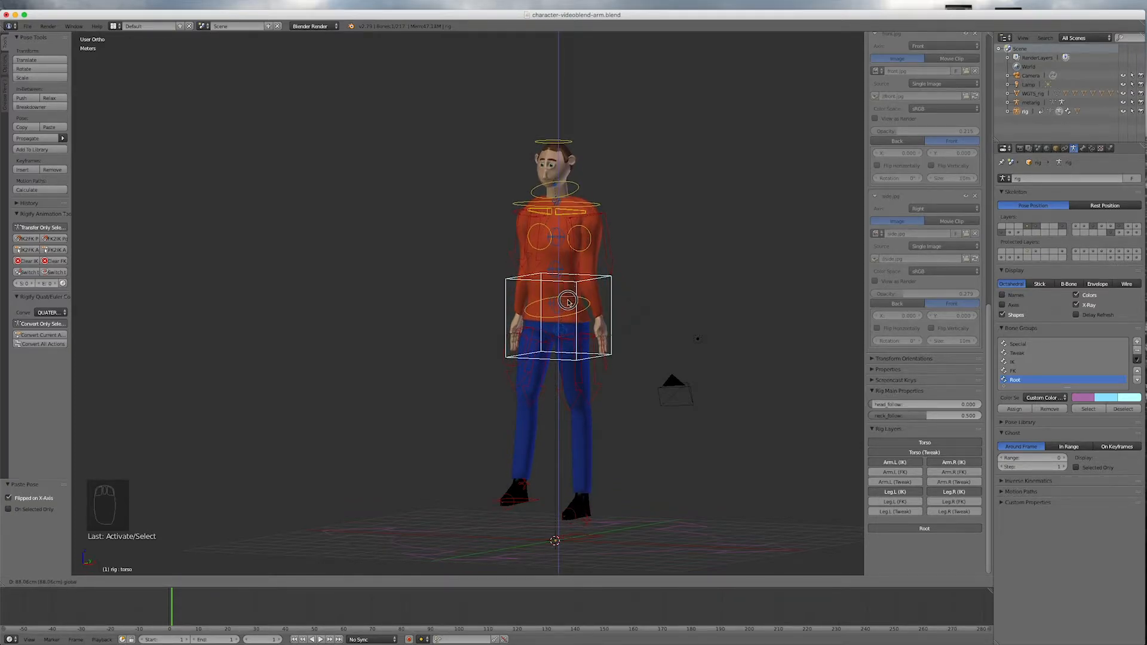
click(568, 320)
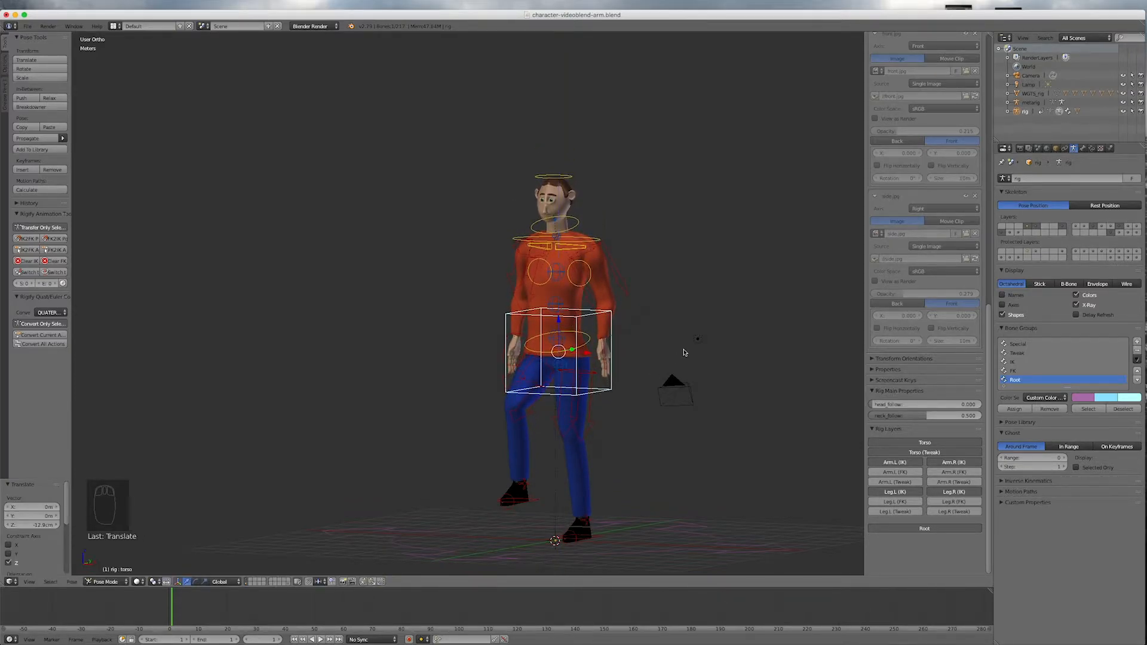
Step: Try rotating the torso control about Z, and again freely in the right side view
key(r)
key(z)
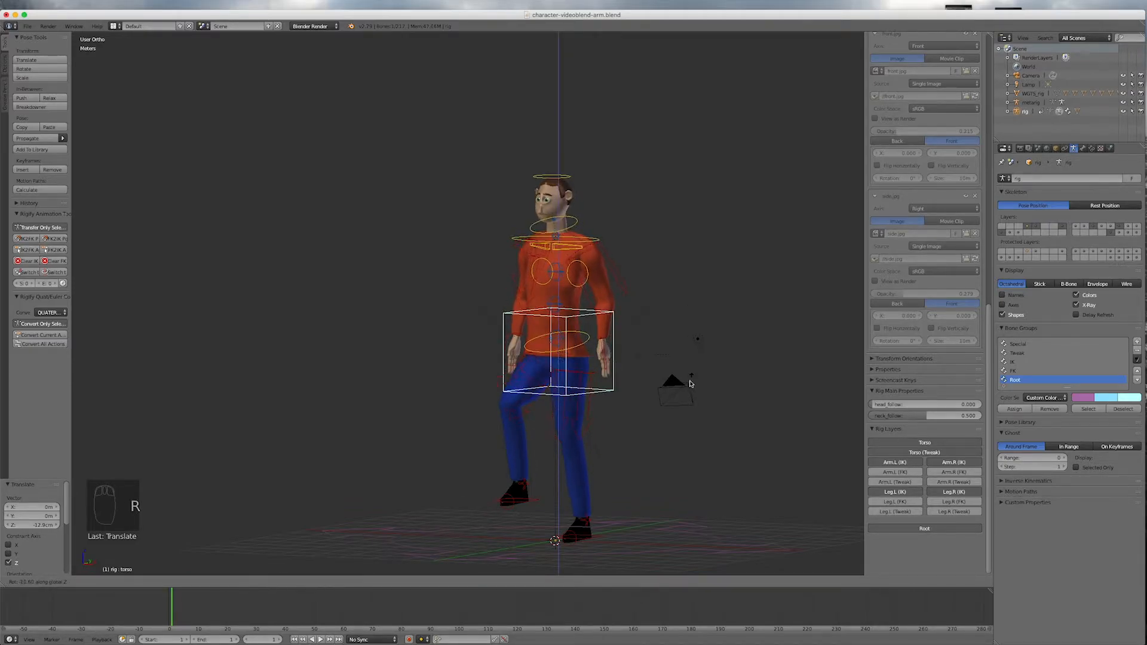
click(684, 389)
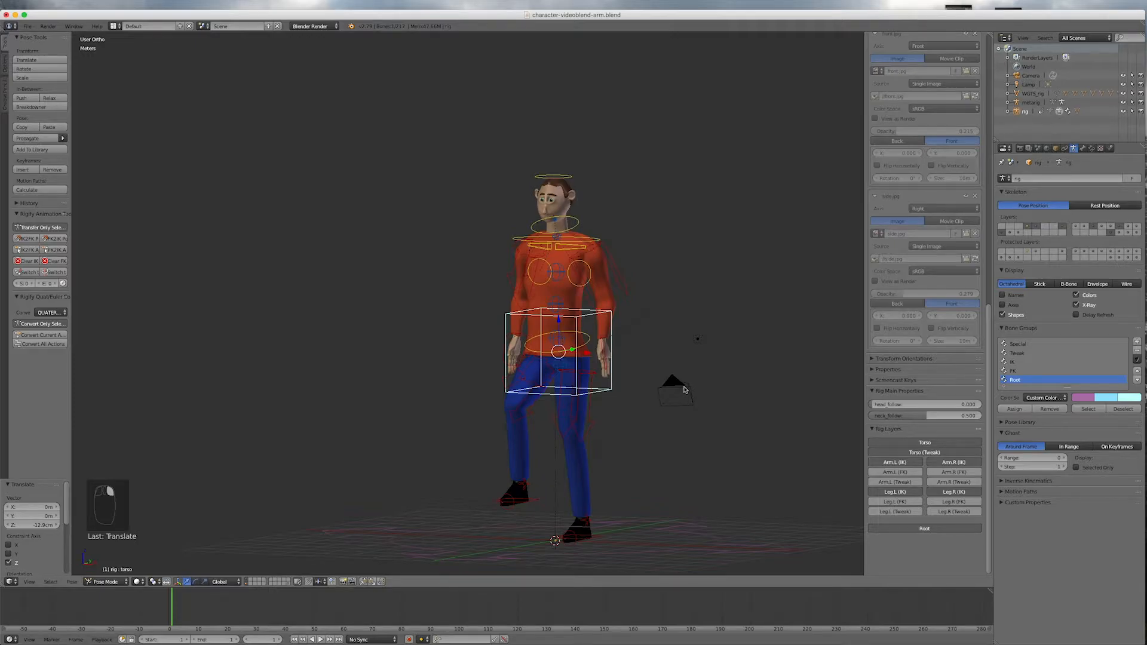
key(KP_3)
key(r)
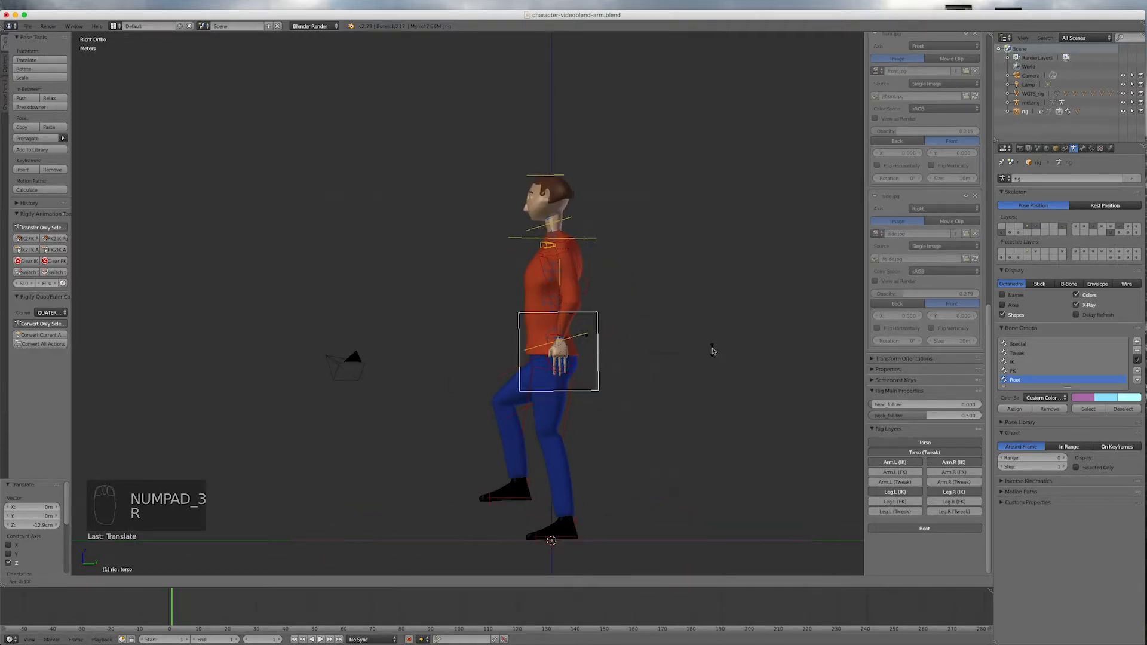
right_click(712, 346)
Step: Try turning the head control about Z and tilting it in the right side view
right_click(556, 177)
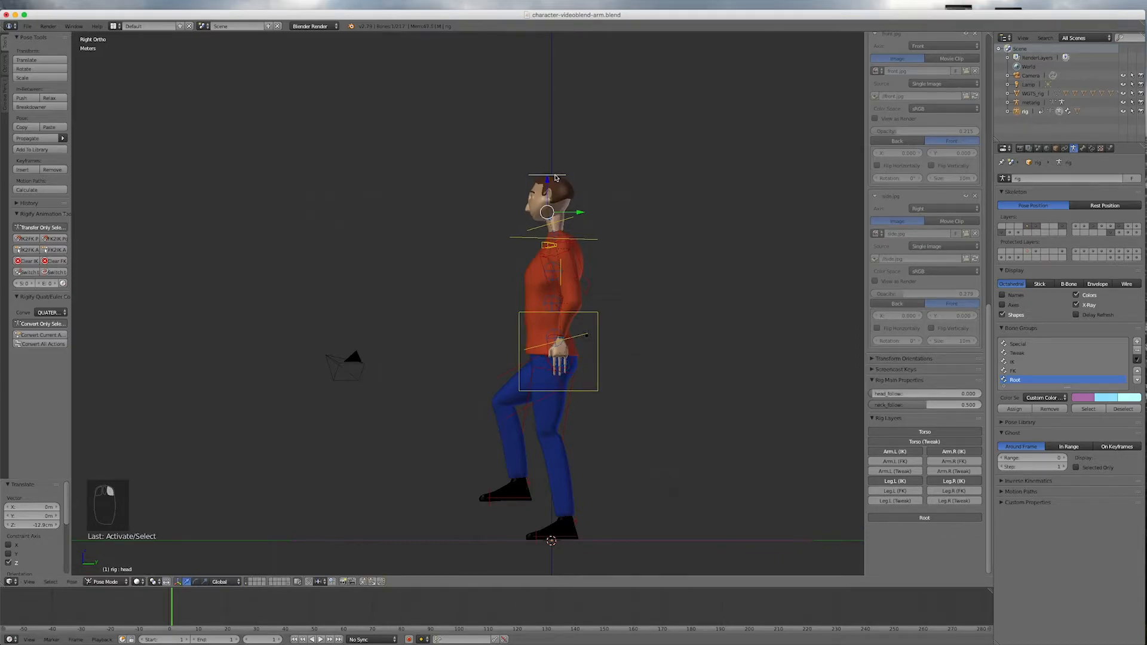
key(r)
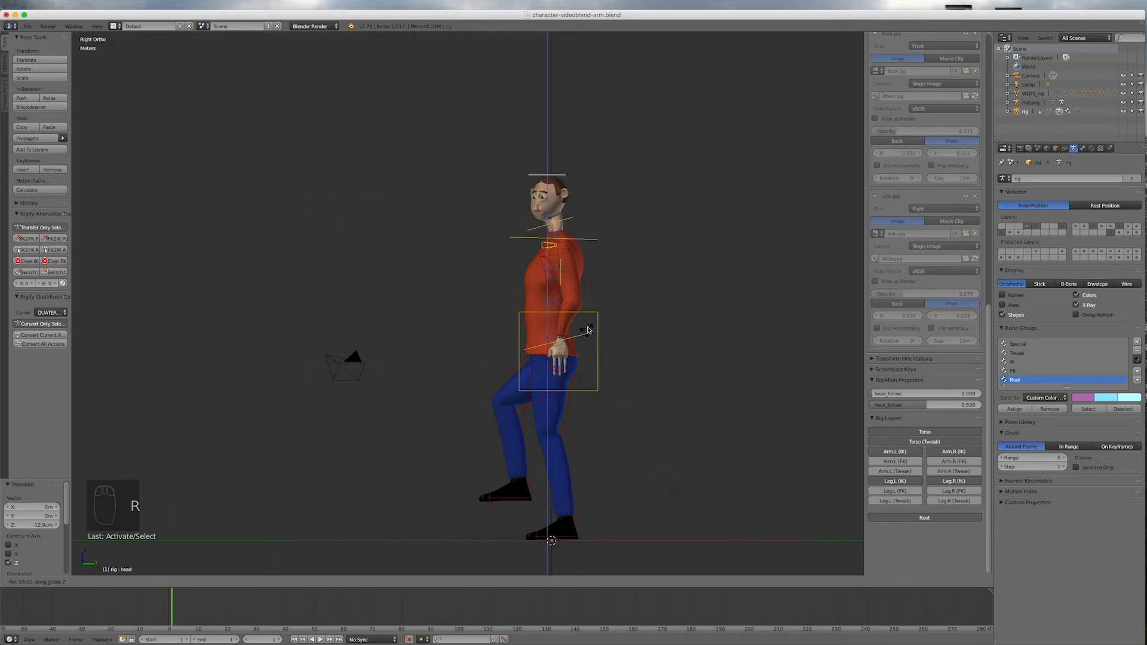
right_click(667, 291)
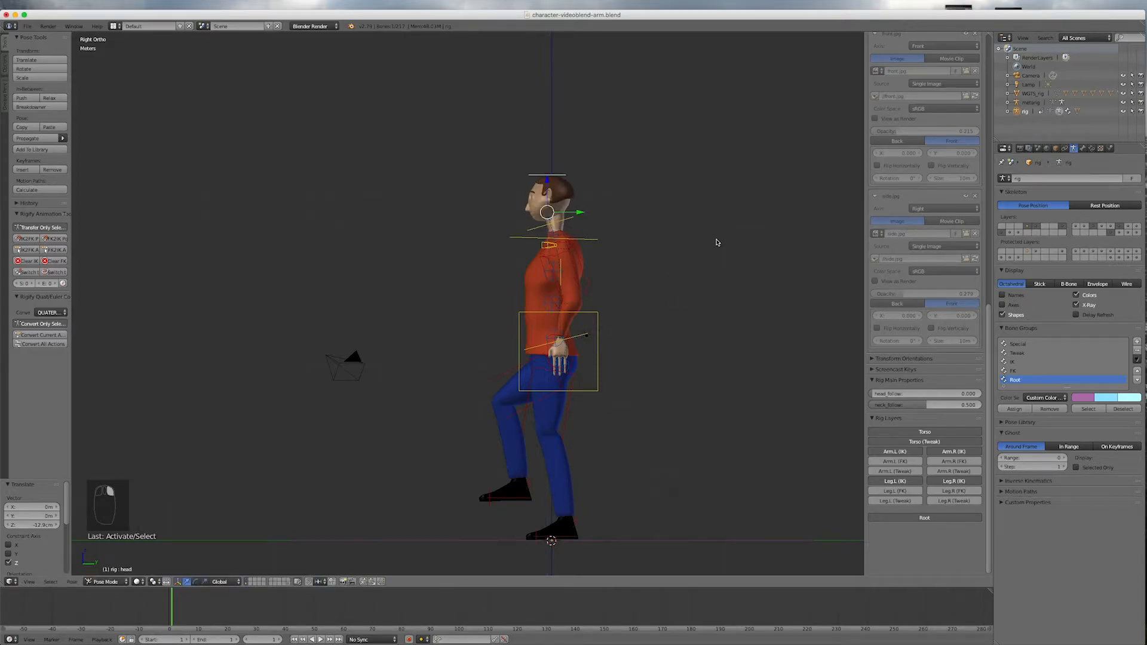
key(r)
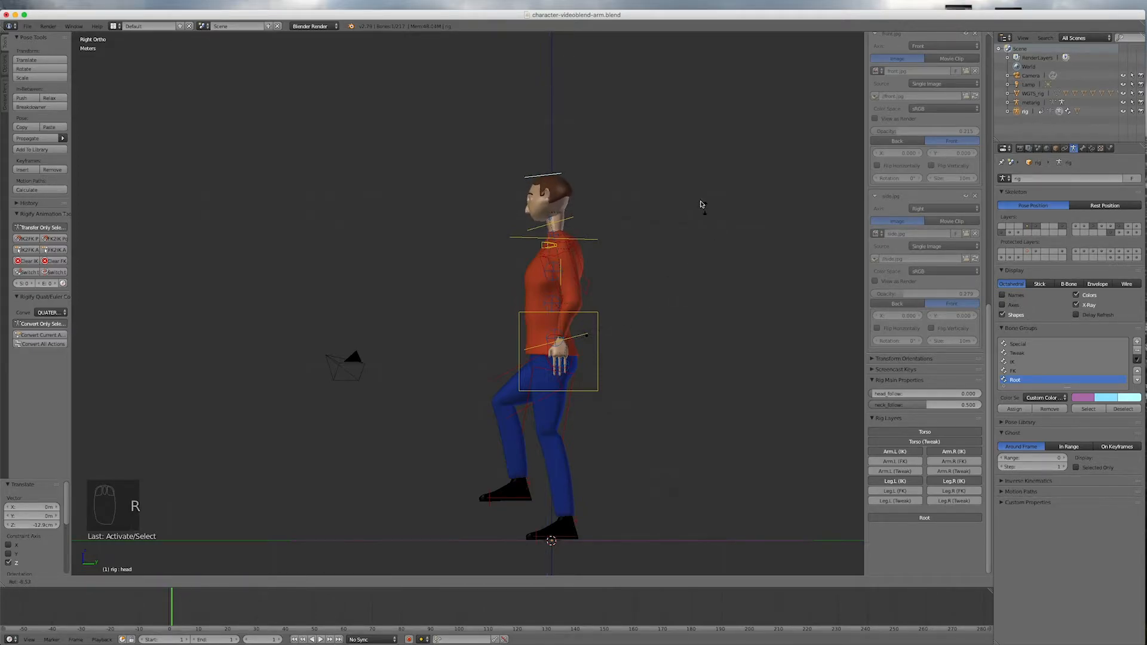
right_click(699, 208)
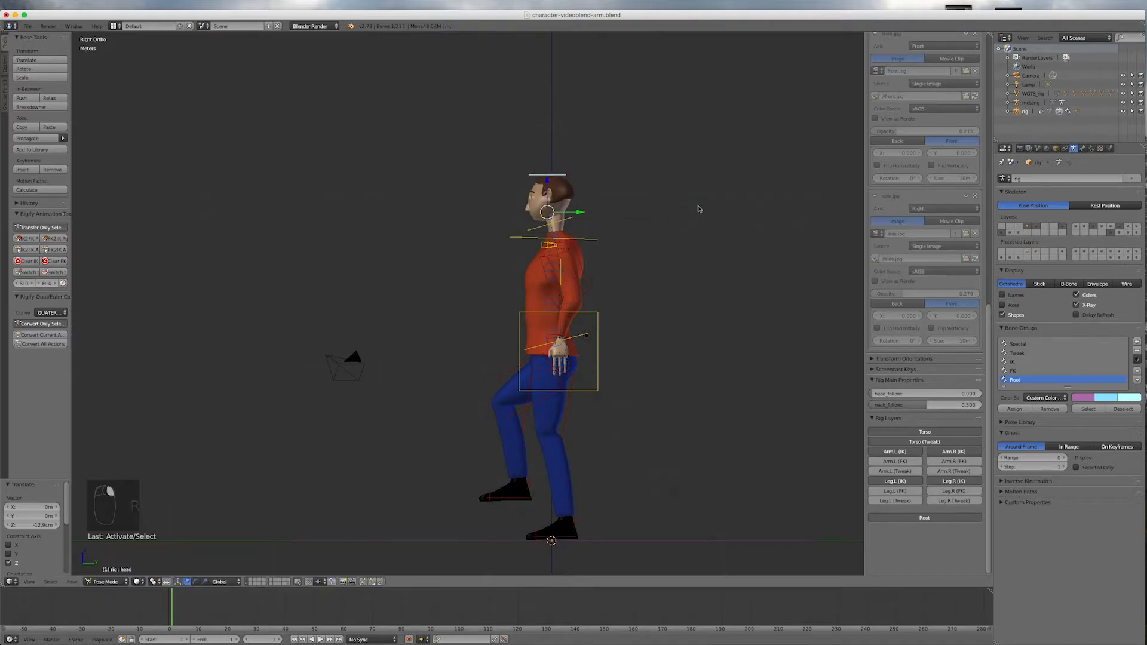
Step: Move the whole character about 53 cm along Y with the root control
middle_drag(665, 366, 720, 374)
scroll(687, 367, down, 3)
scroll(663, 382, up, 2)
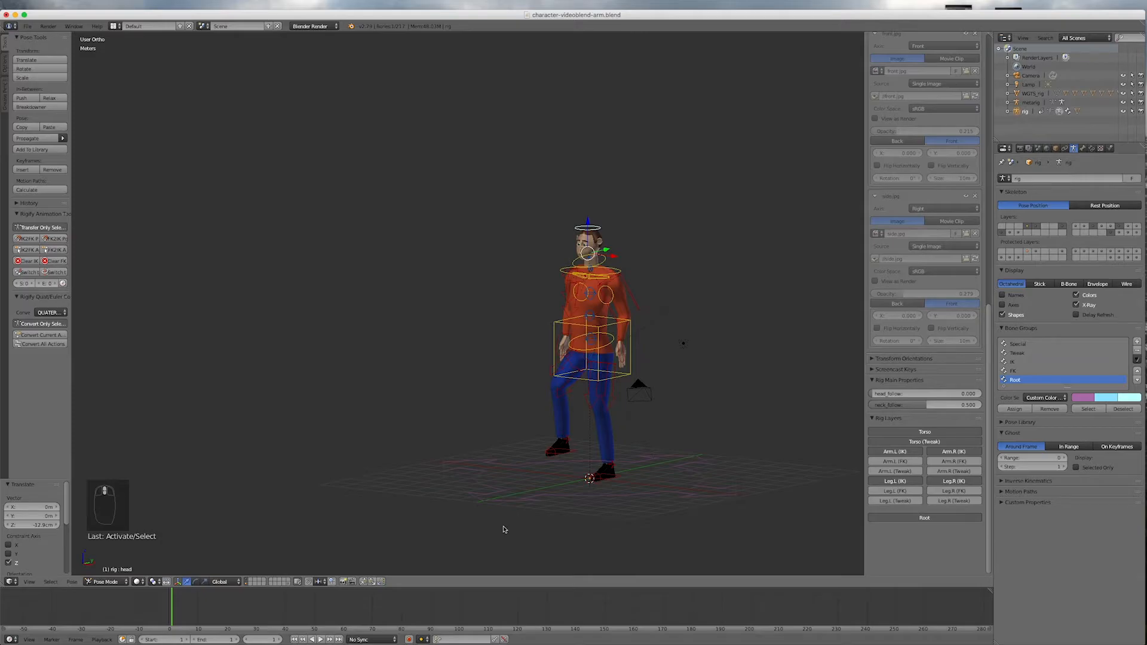
right_click(626, 475)
key(g)
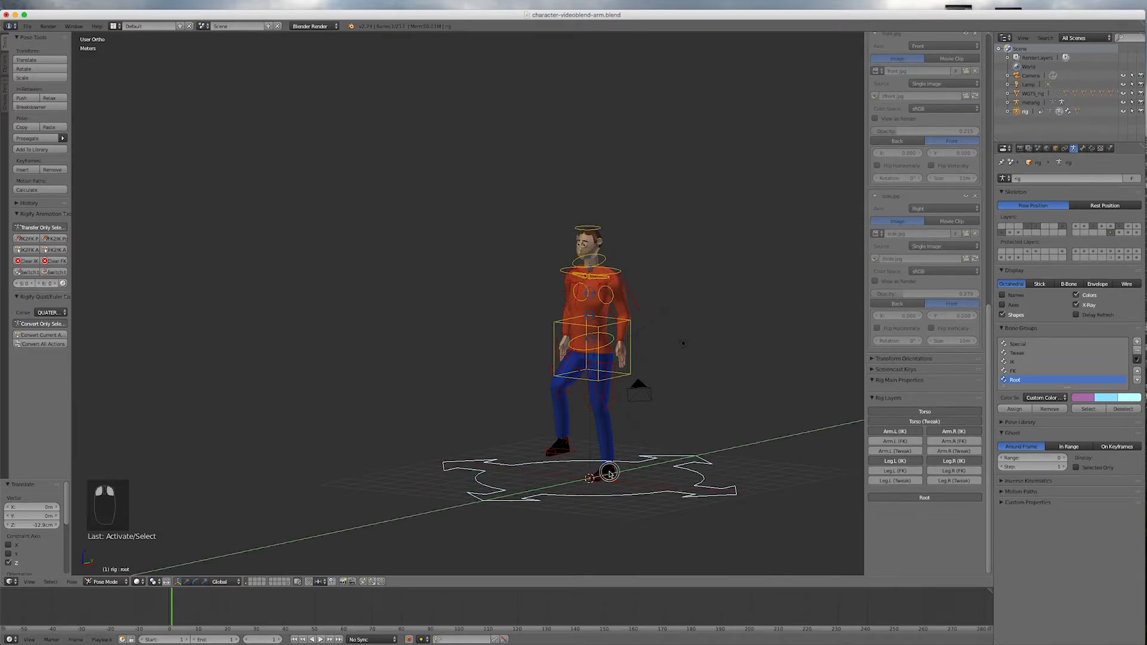
key(y)
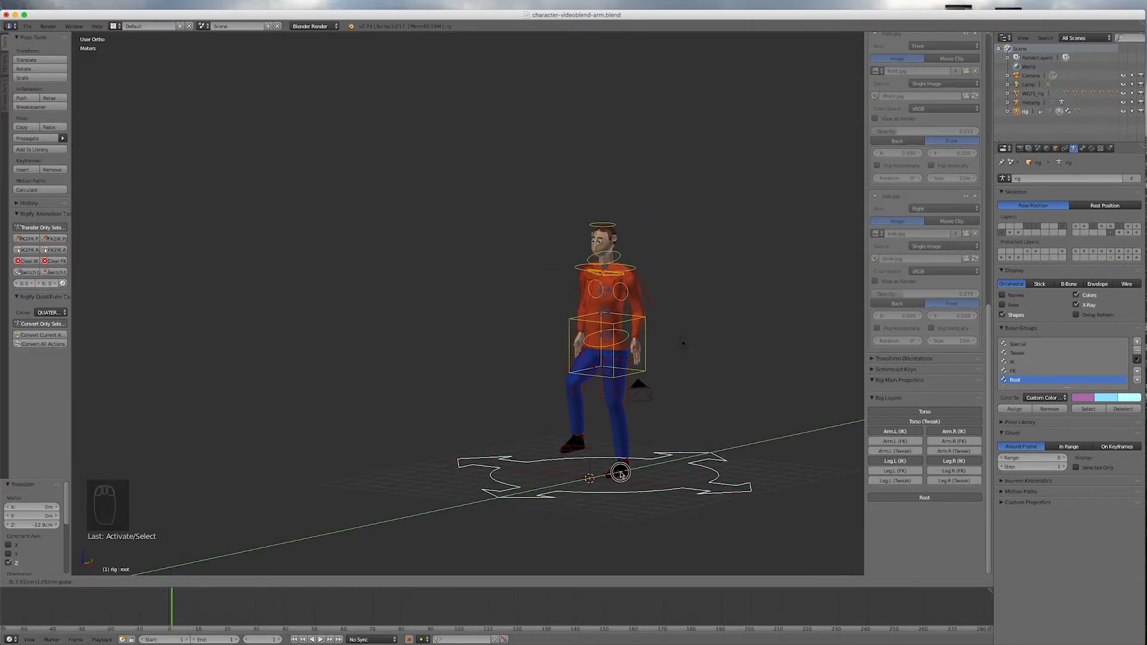
click(615, 478)
scroll(699, 400, down, 2)
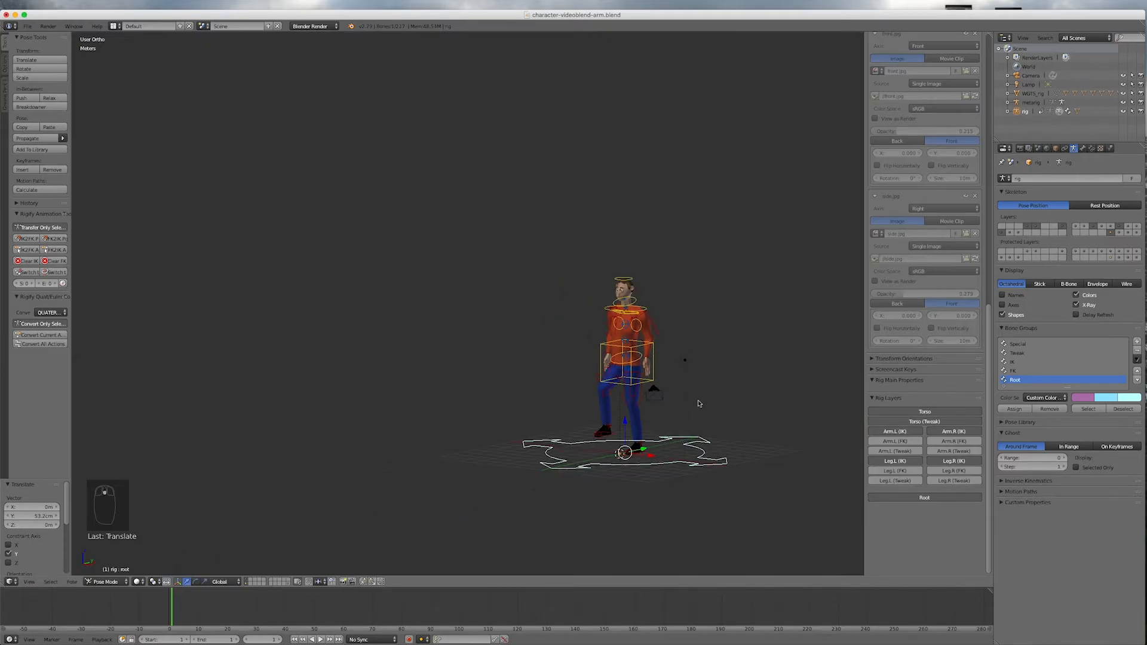
Step: Insert a LocRotScale keyframe for all the rig's visible controls at frame 1
scroll(654, 389, up, 4)
middle_drag(722, 410, 760, 405)
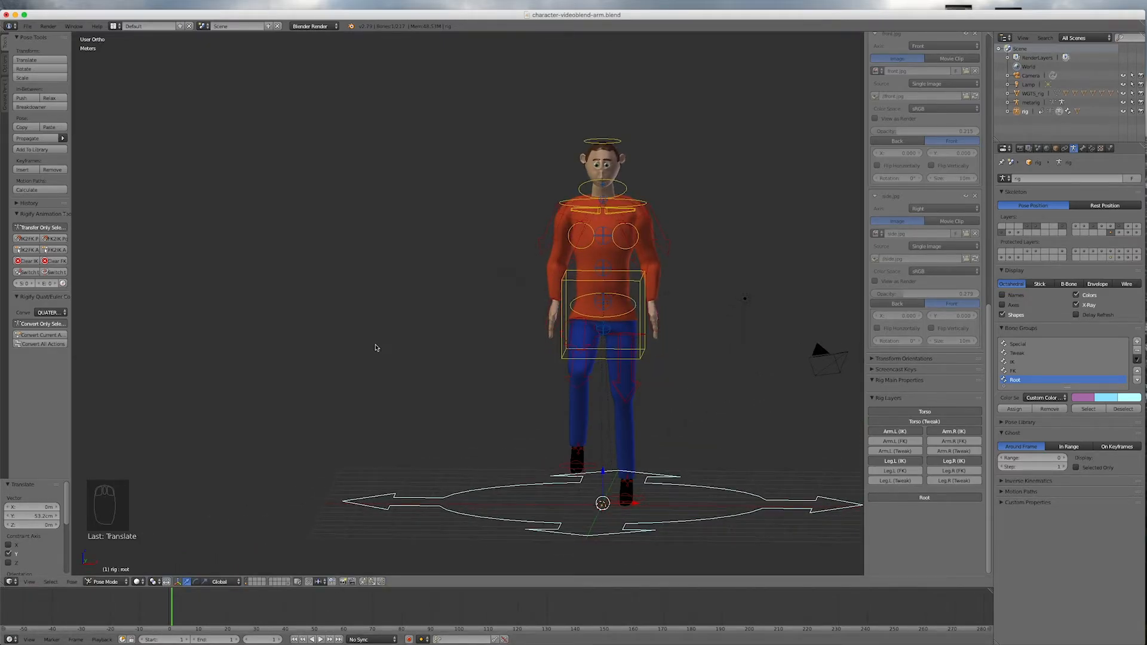
scroll(348, 381, down, 1)
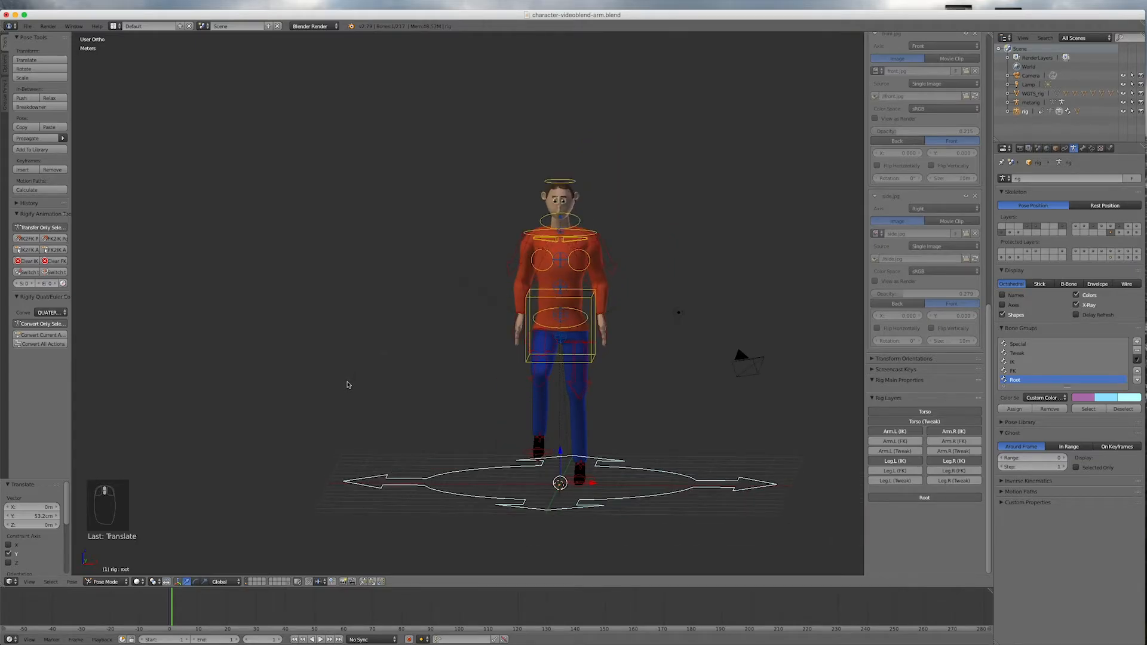
key(a)
key(a)
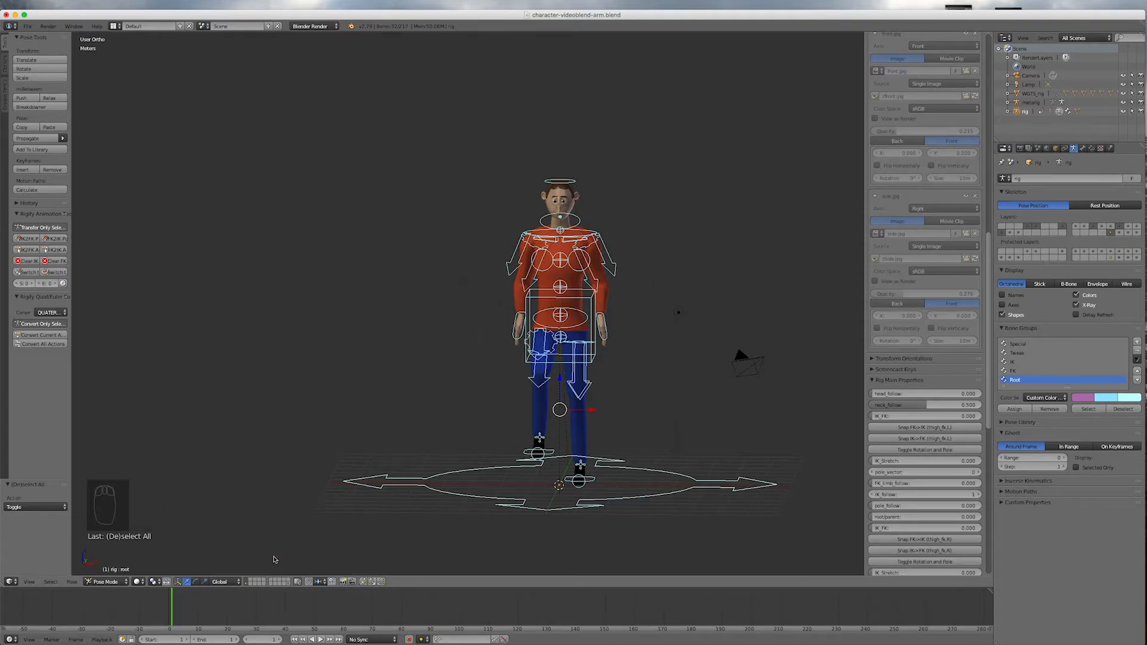
key(i)
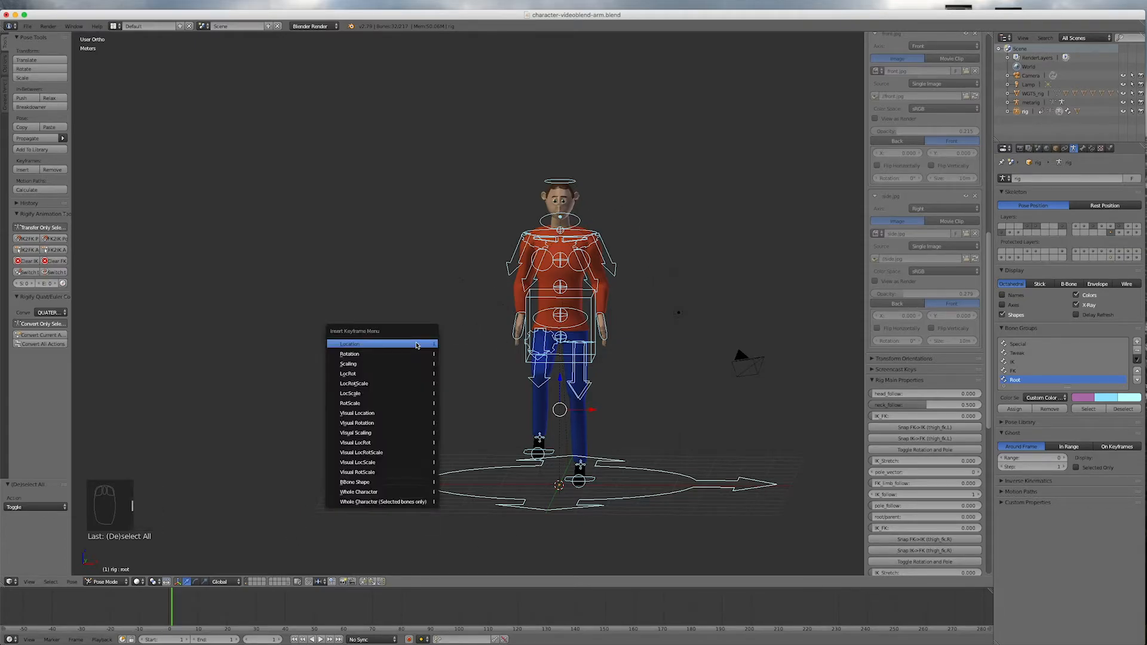
click(378, 384)
Step: Set the animation's end frame to 277 and go to frame 10
click(215, 640)
text(10)
key(Return)
drag(215, 640, 286, 639)
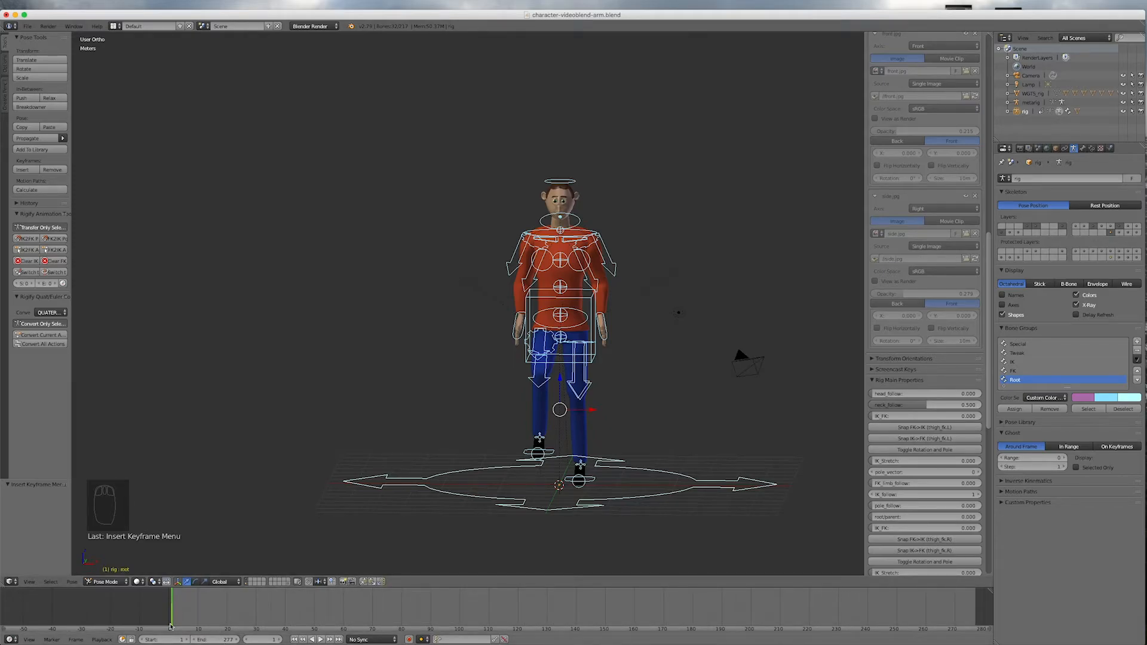
click(199, 616)
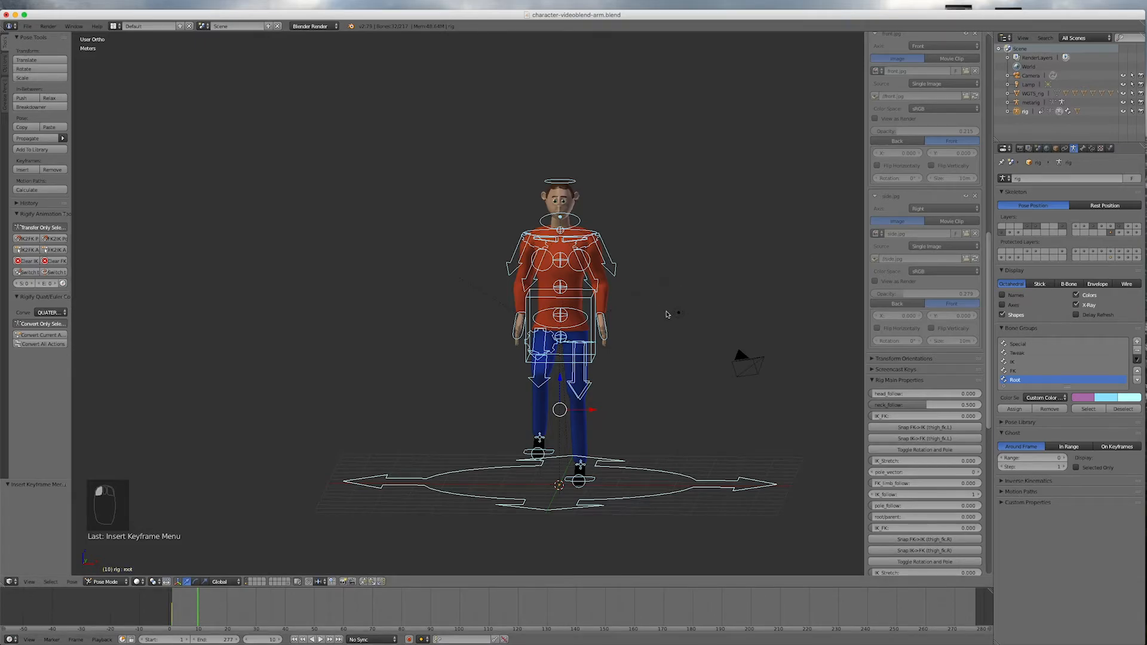
Step: Move only the left hand IK control outward along X and raise it along Z so the elbow bends
key(a)
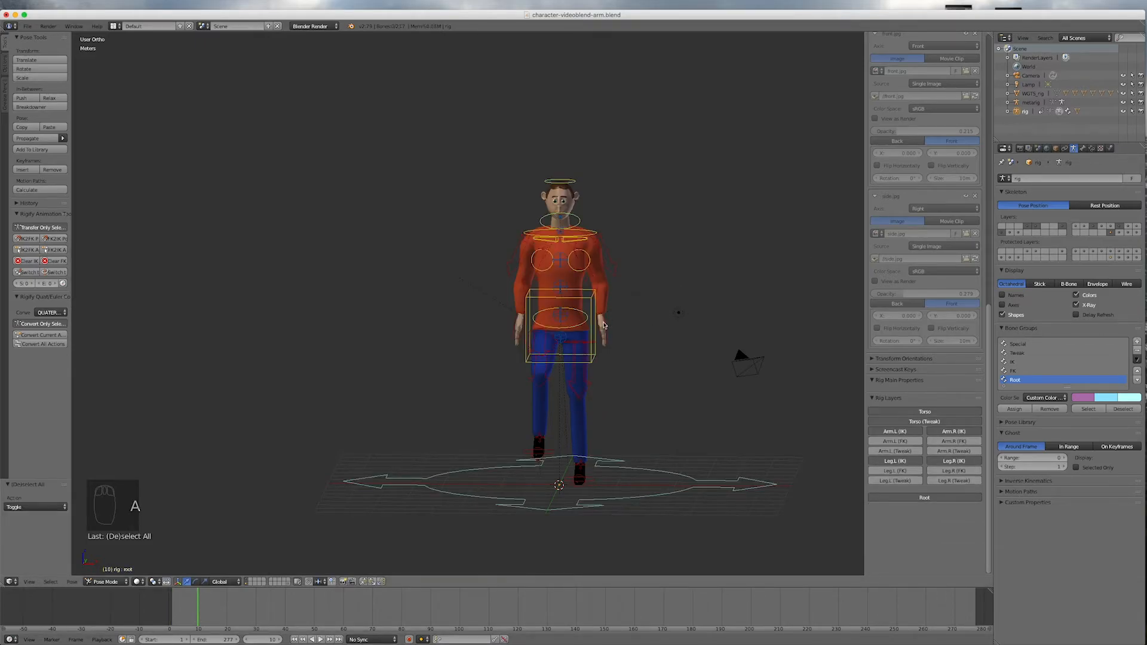
right_click(603, 326)
right_drag(631, 318, 667, 310)
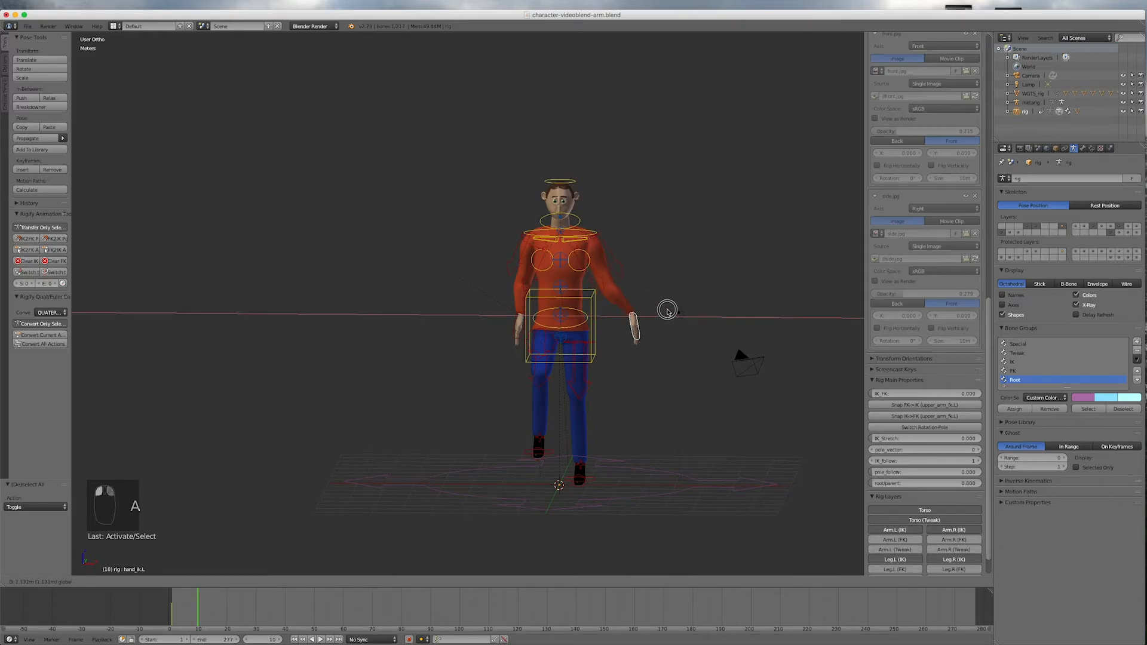
click(628, 295)
key(g)
key(z)
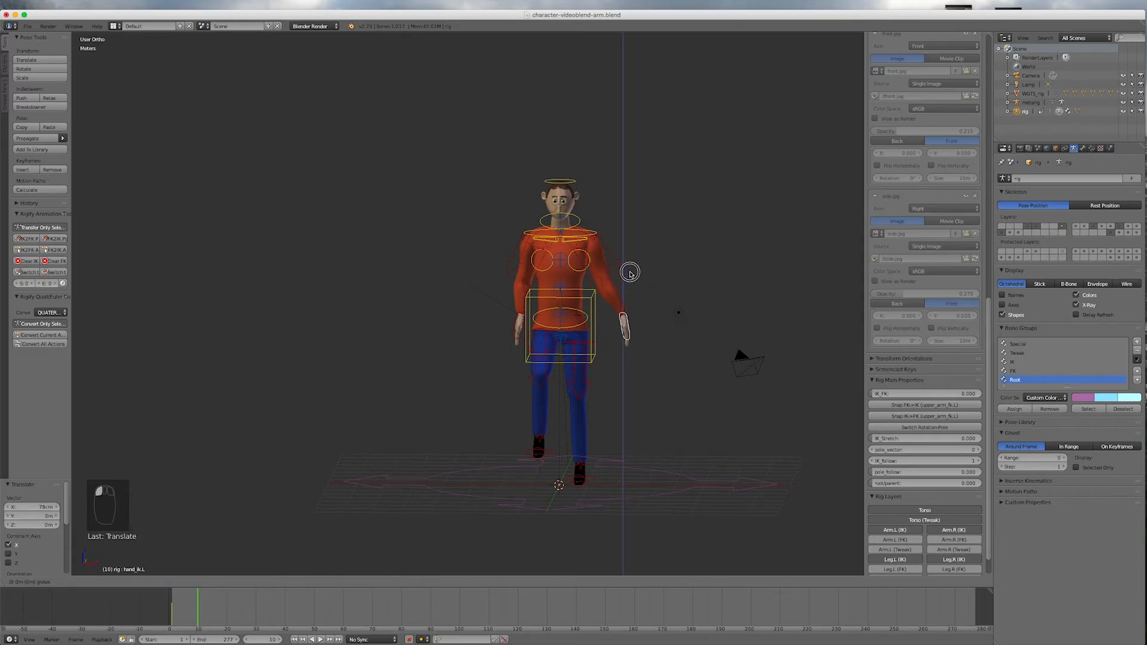
click(621, 261)
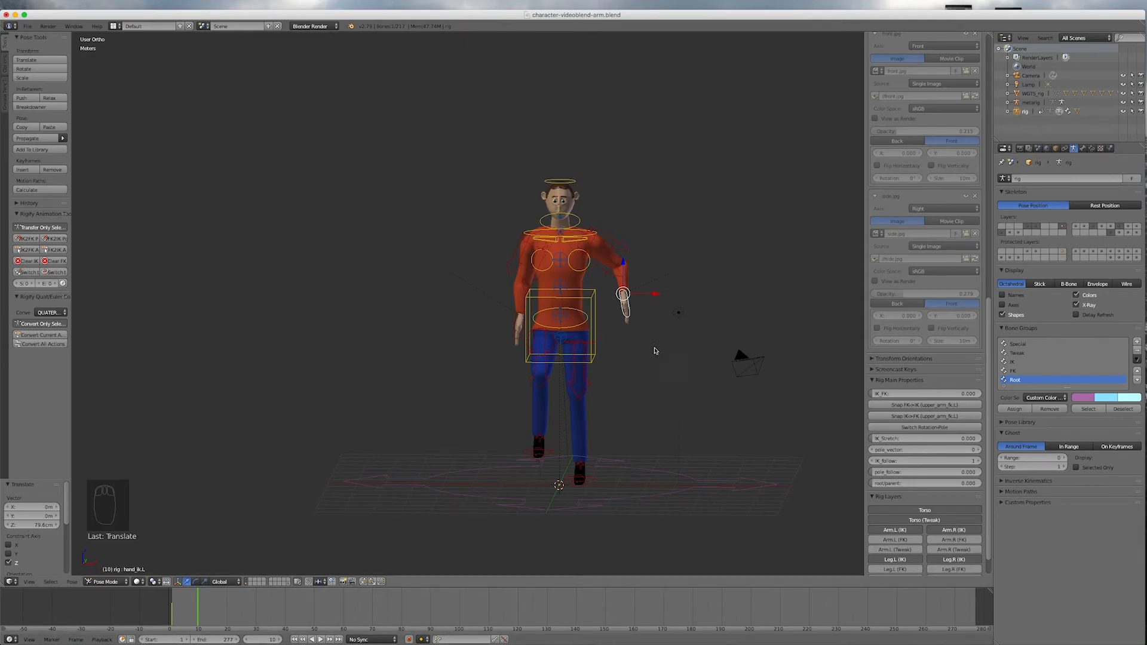
Step: Enable automatic keyframing and lower the left hand IK control slightly along Z at frame 10 to record its key
click(409, 640)
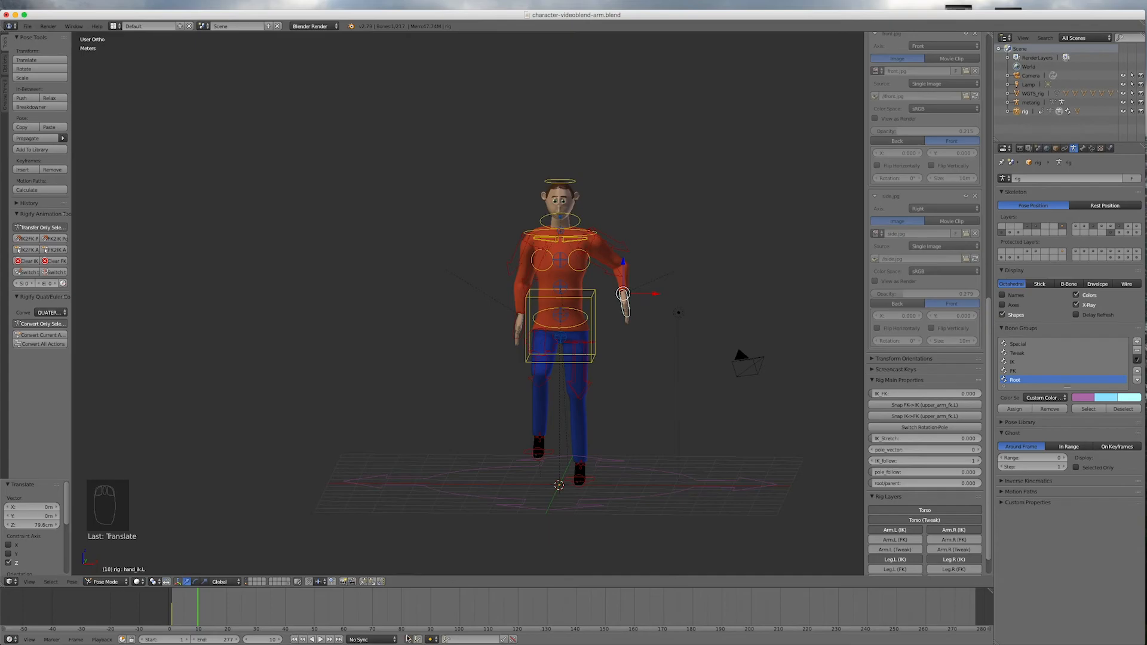
key(g)
key(z)
click(624, 270)
mouse_move(198, 624)
mouse_down()
mouse_move(161, 622)
mouse_move(196, 622)
mouse_up()
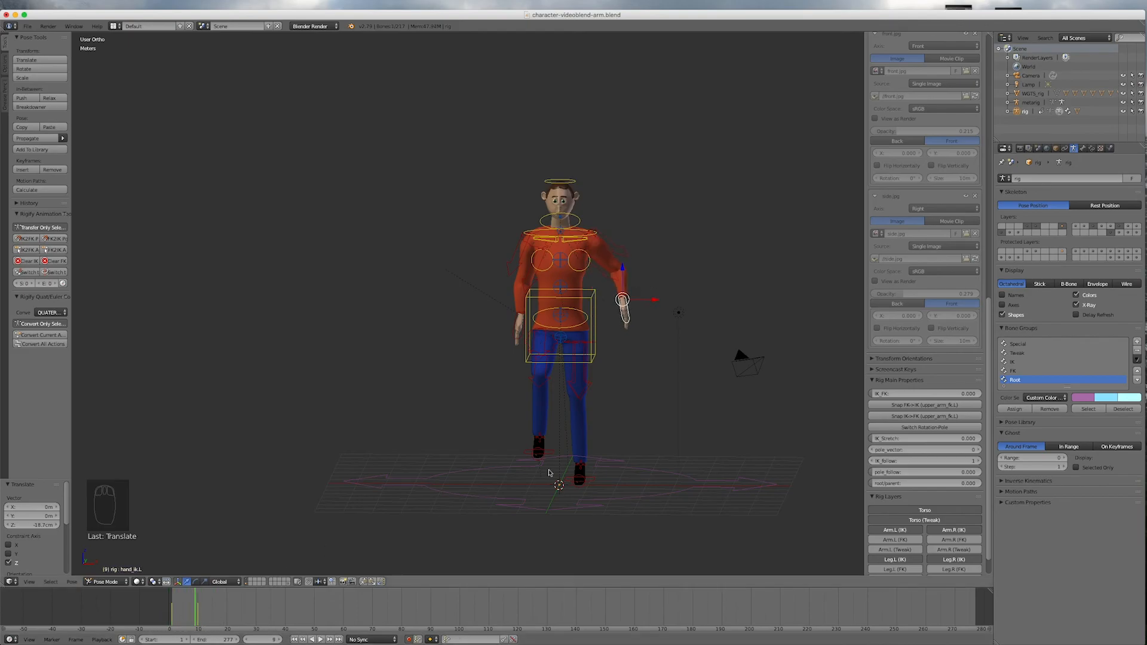
middle_drag(690, 426, 627, 431)
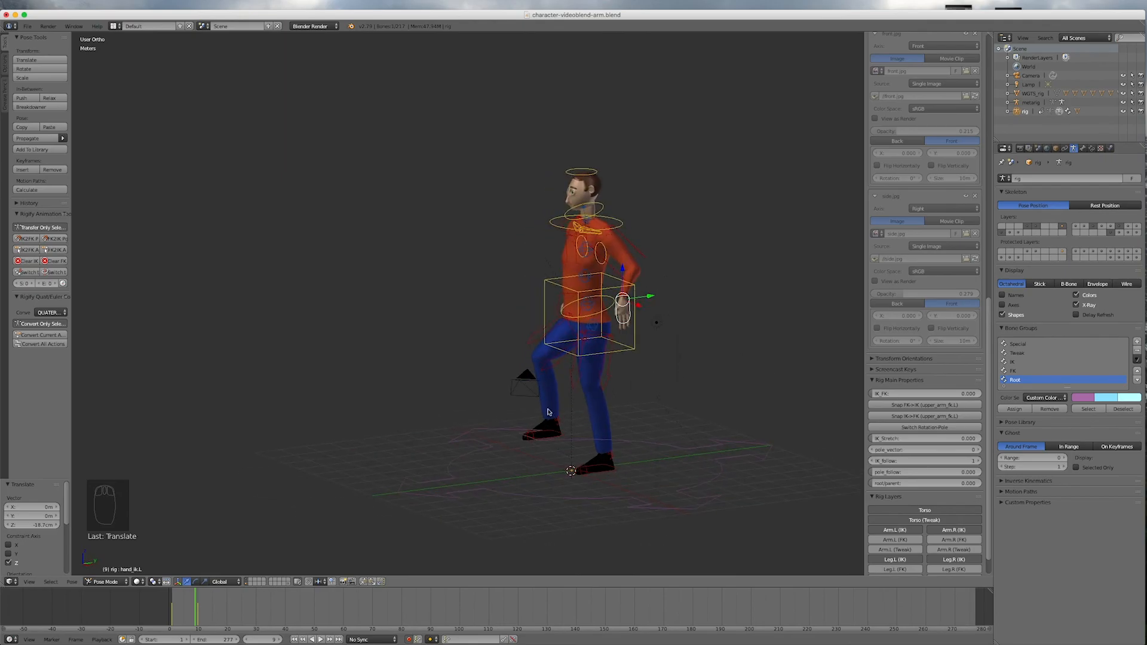